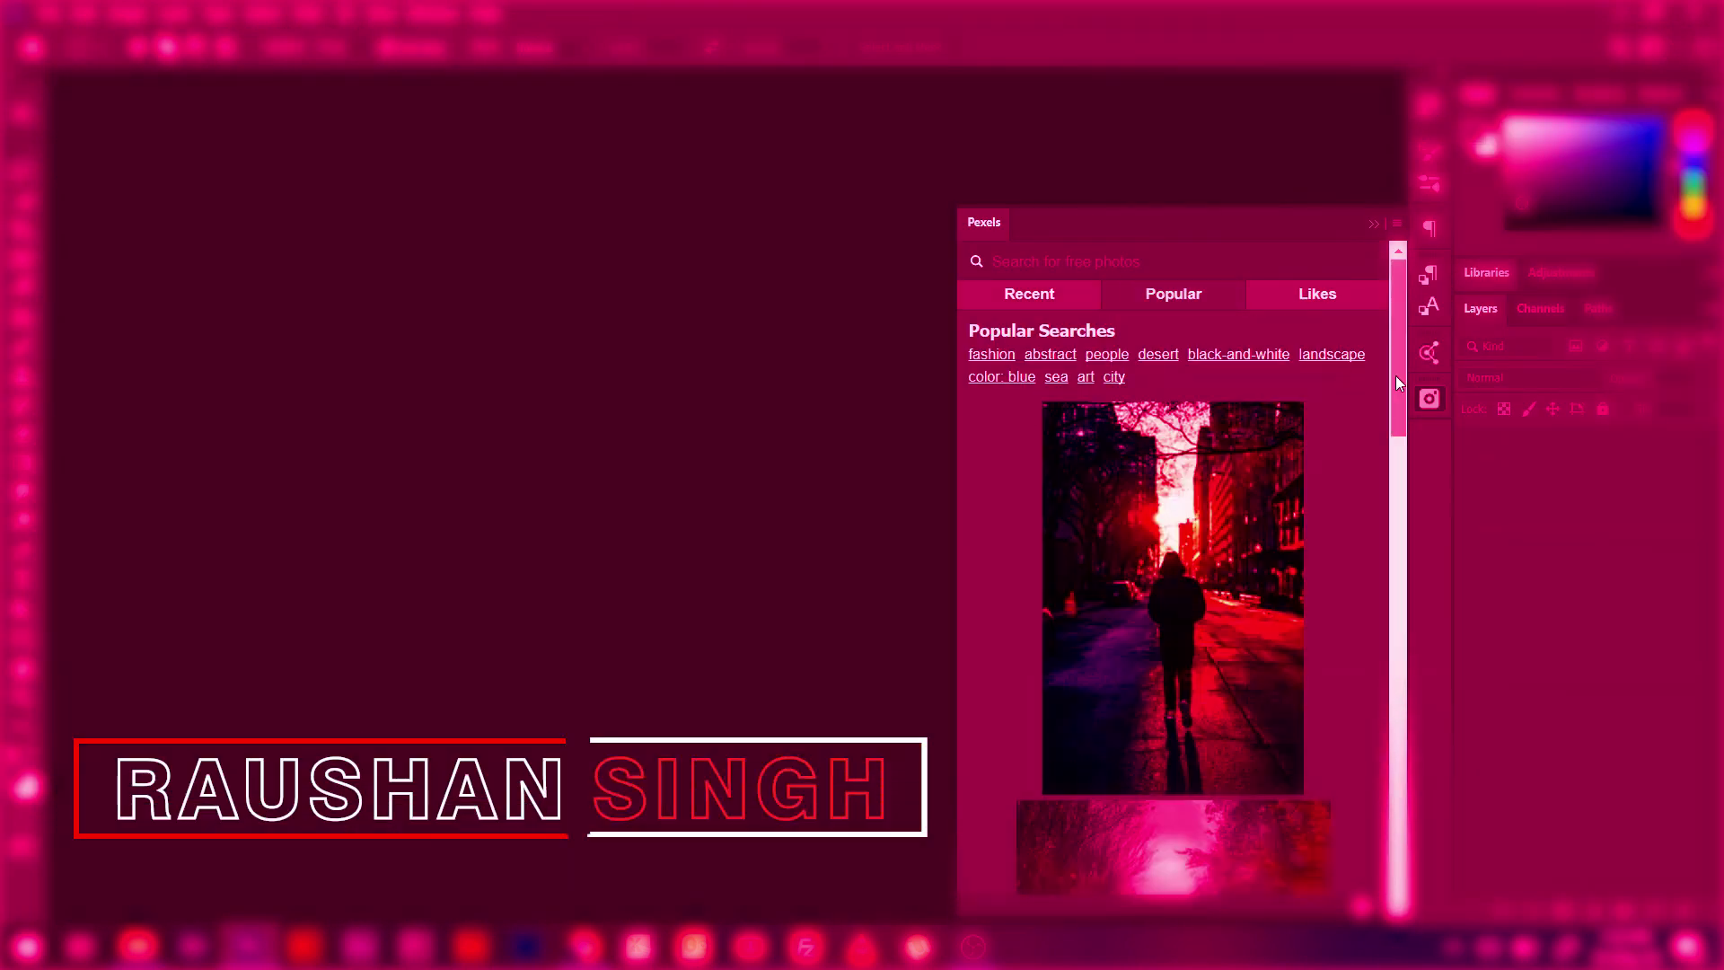
- Show the photos liked on Pexels in the Photoshop Pexels panel and scroll through them
left_click_drag(1395, 467, 1397, 862)
left_click(1327, 297)
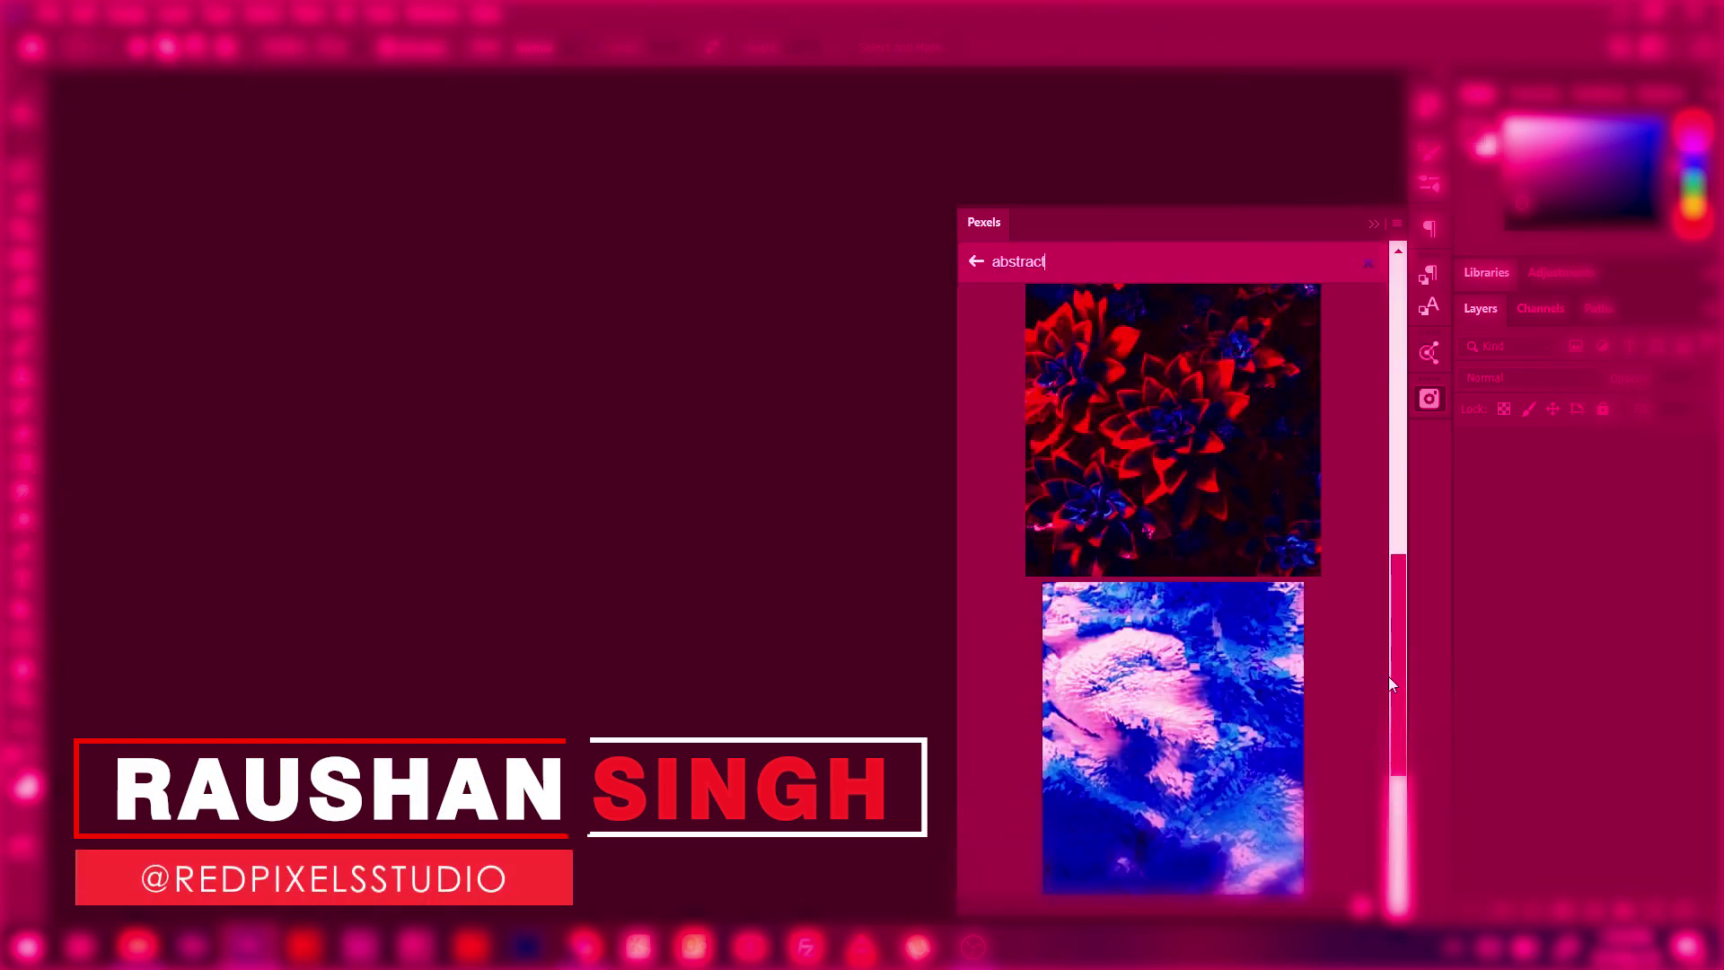
scroll(1319, 654, "down", 6)
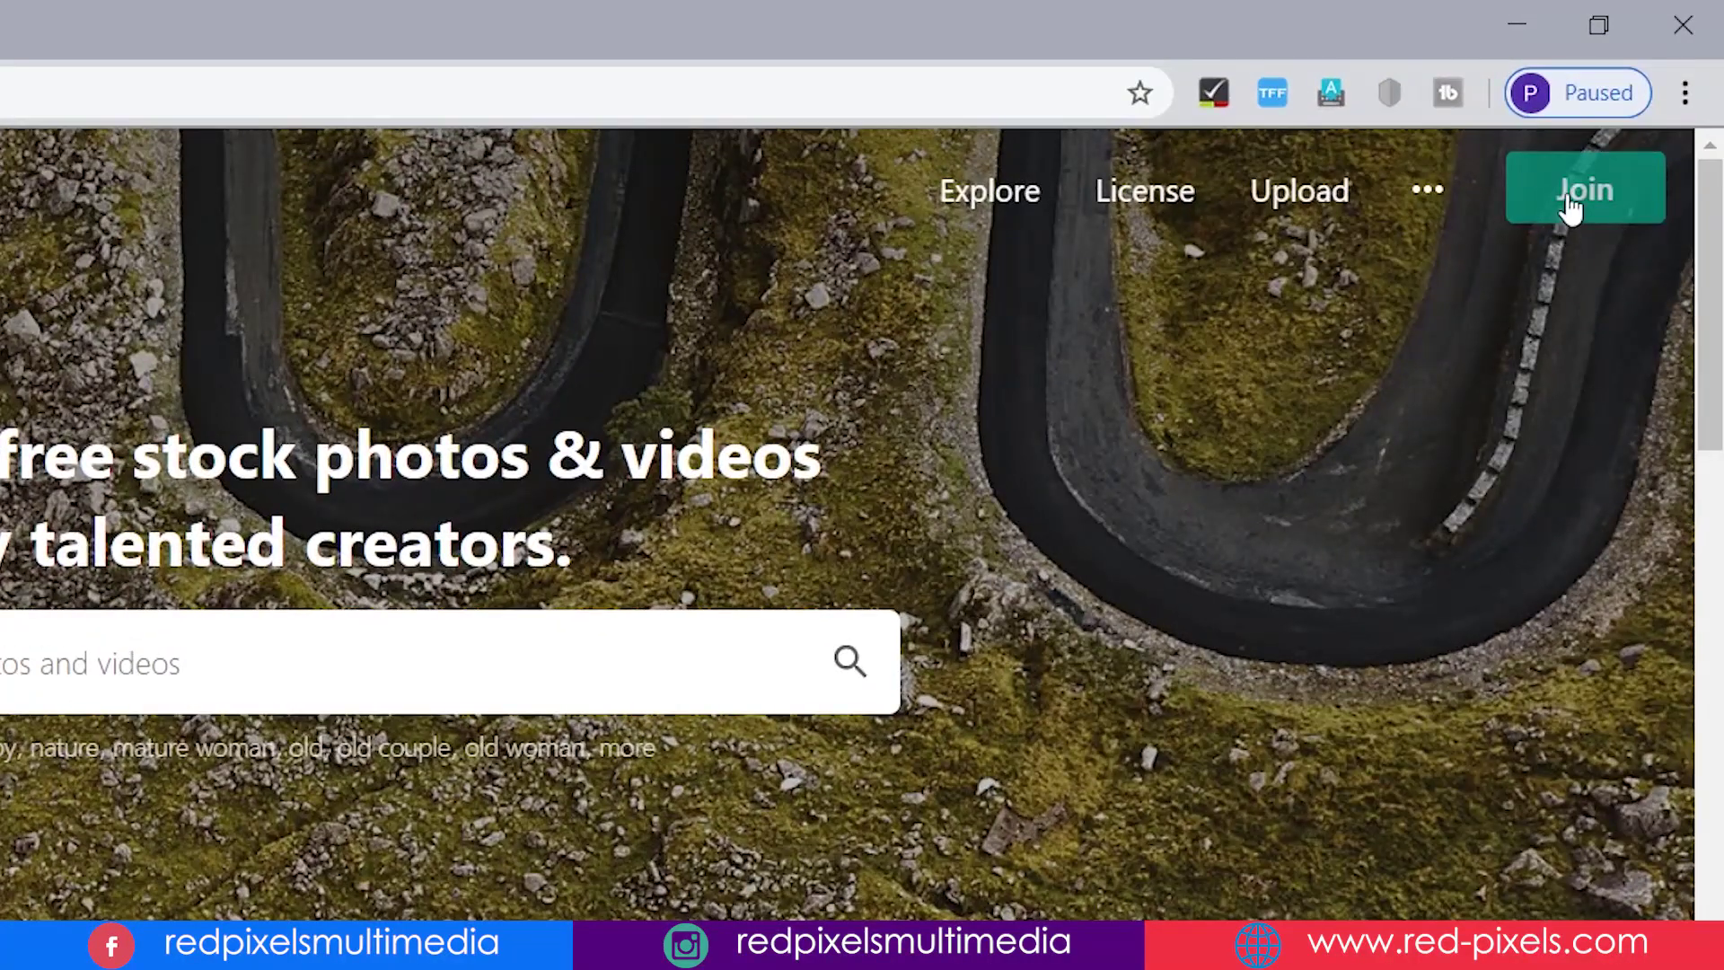
- Reach the Pexels login page through the '...' menu after backing out of the Join page
left_click(1571, 205)
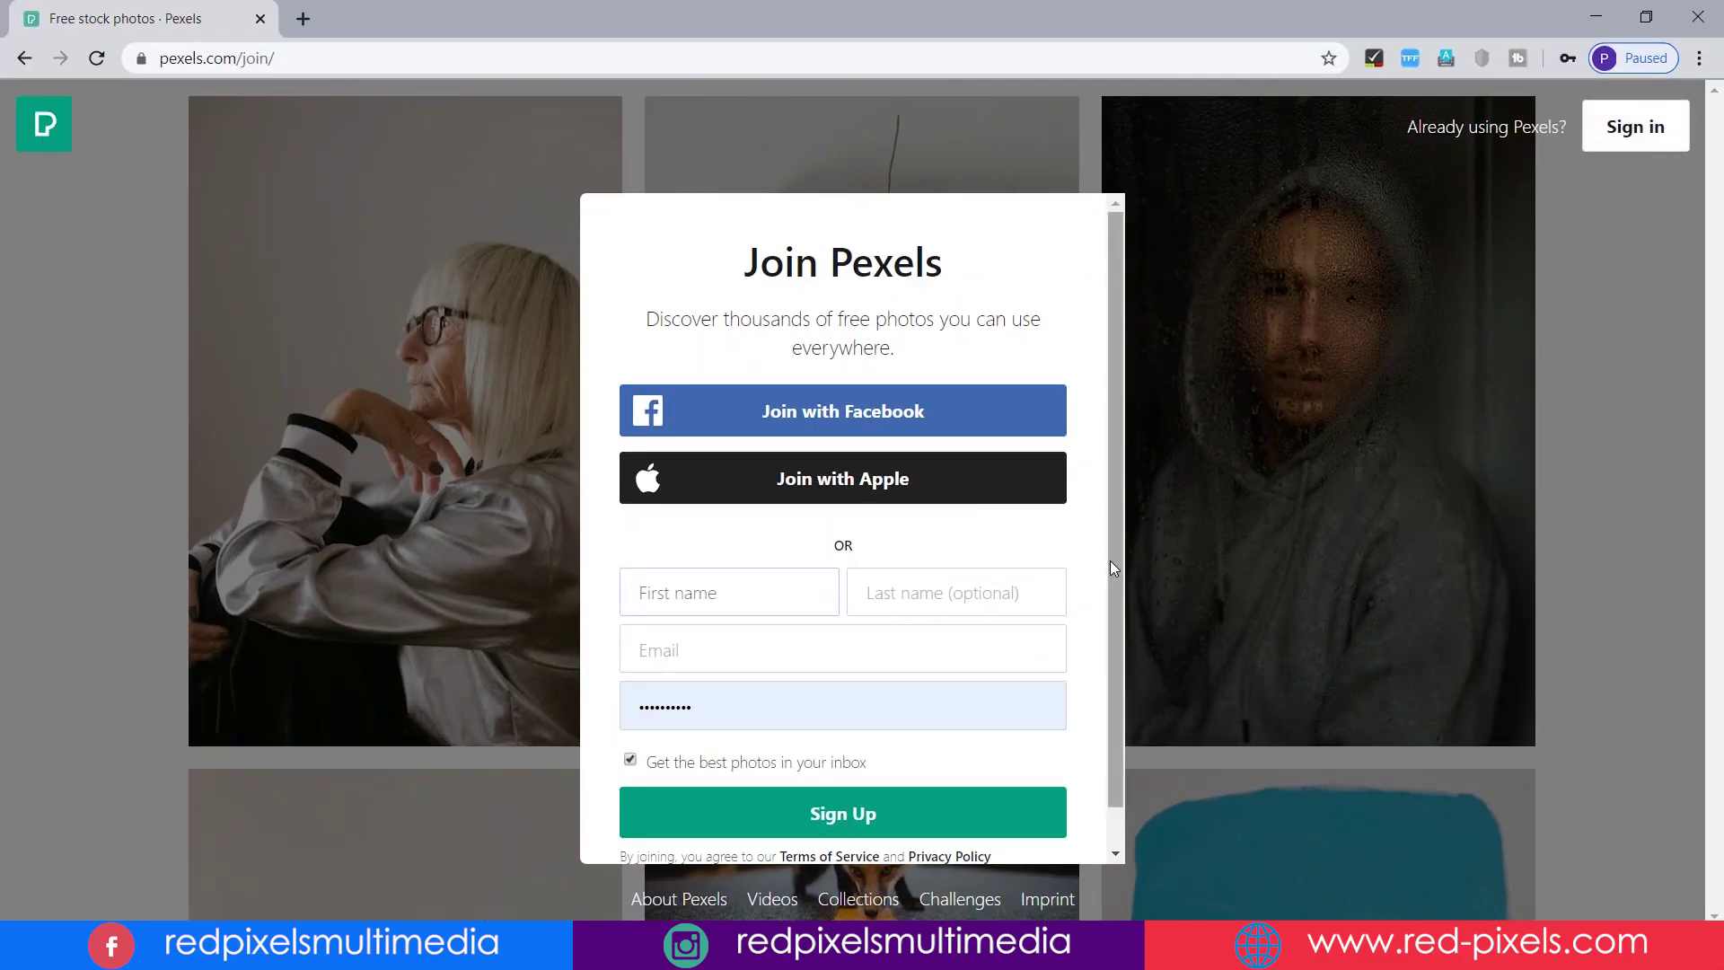
scroll(1110, 560, "down", 1)
left_click(1140, 666)
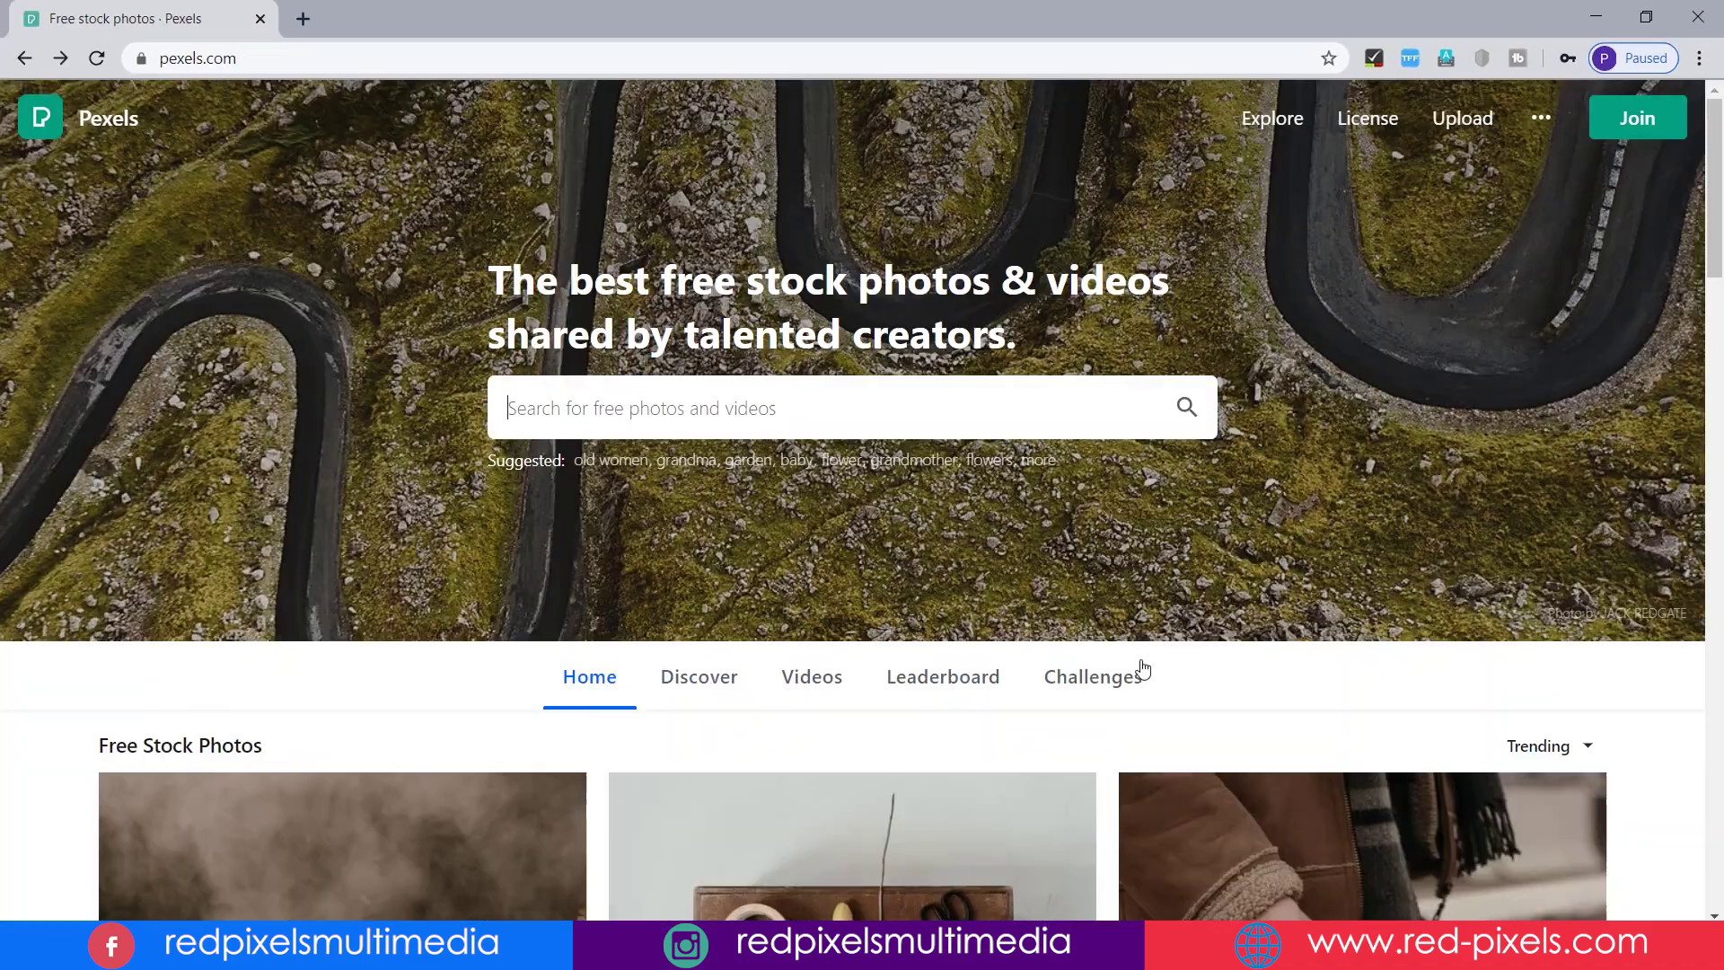
left_click(1552, 130)
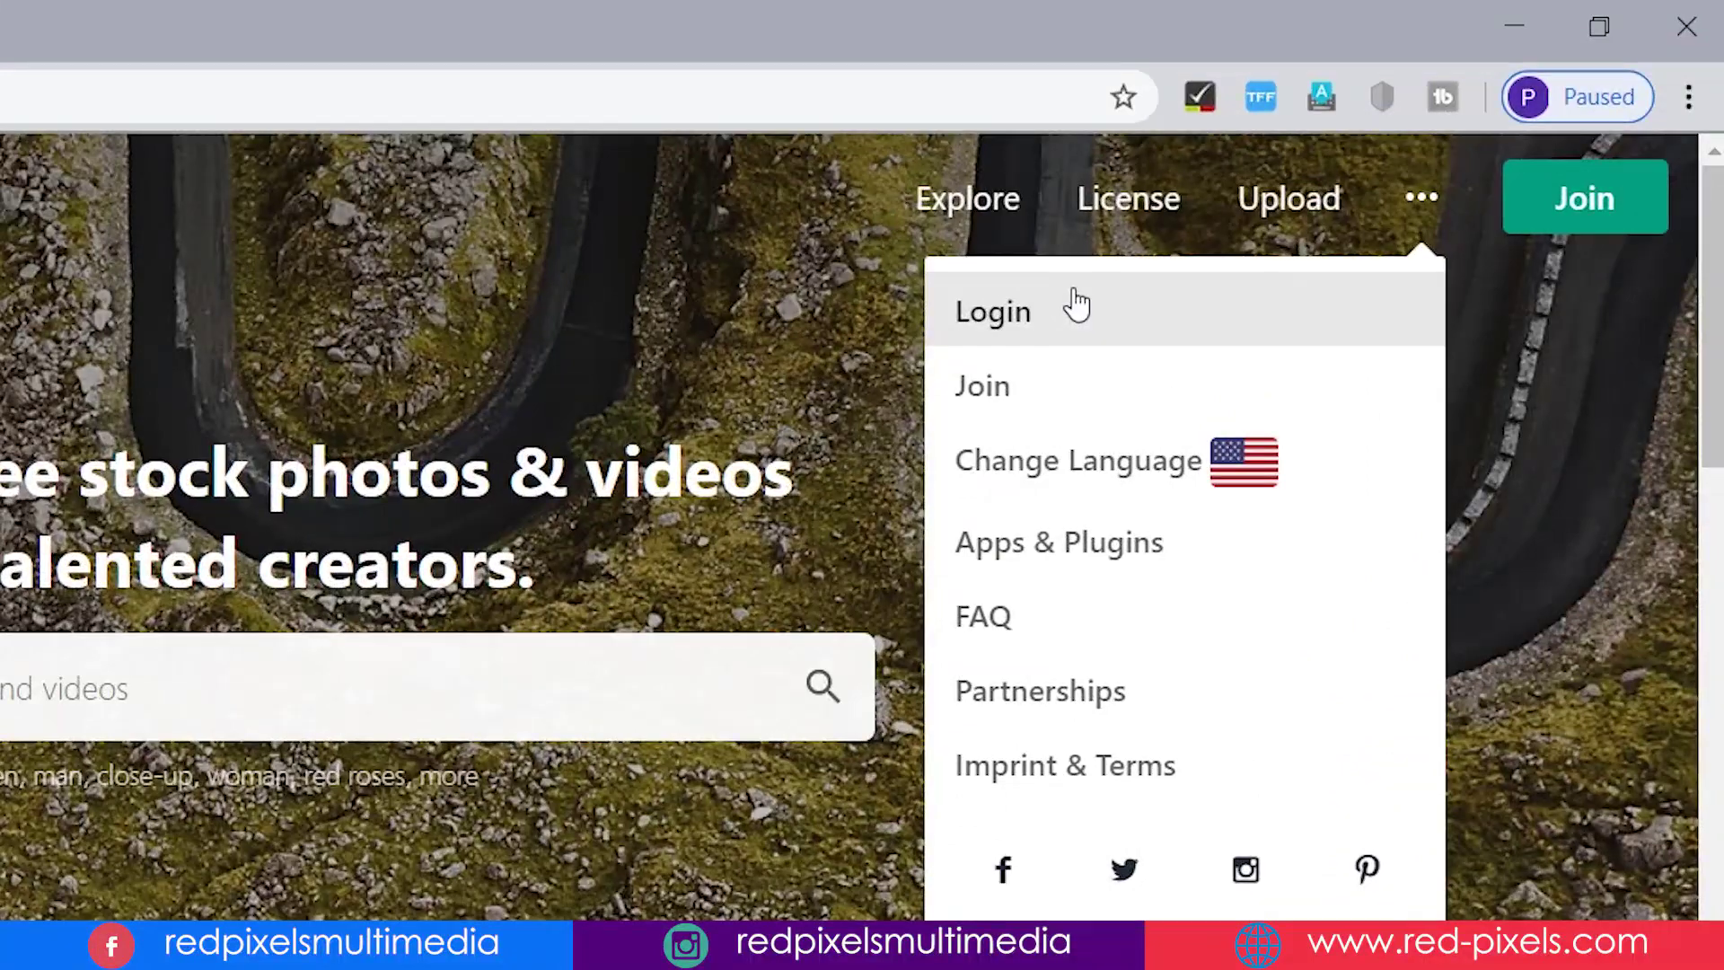
left_click(1077, 306)
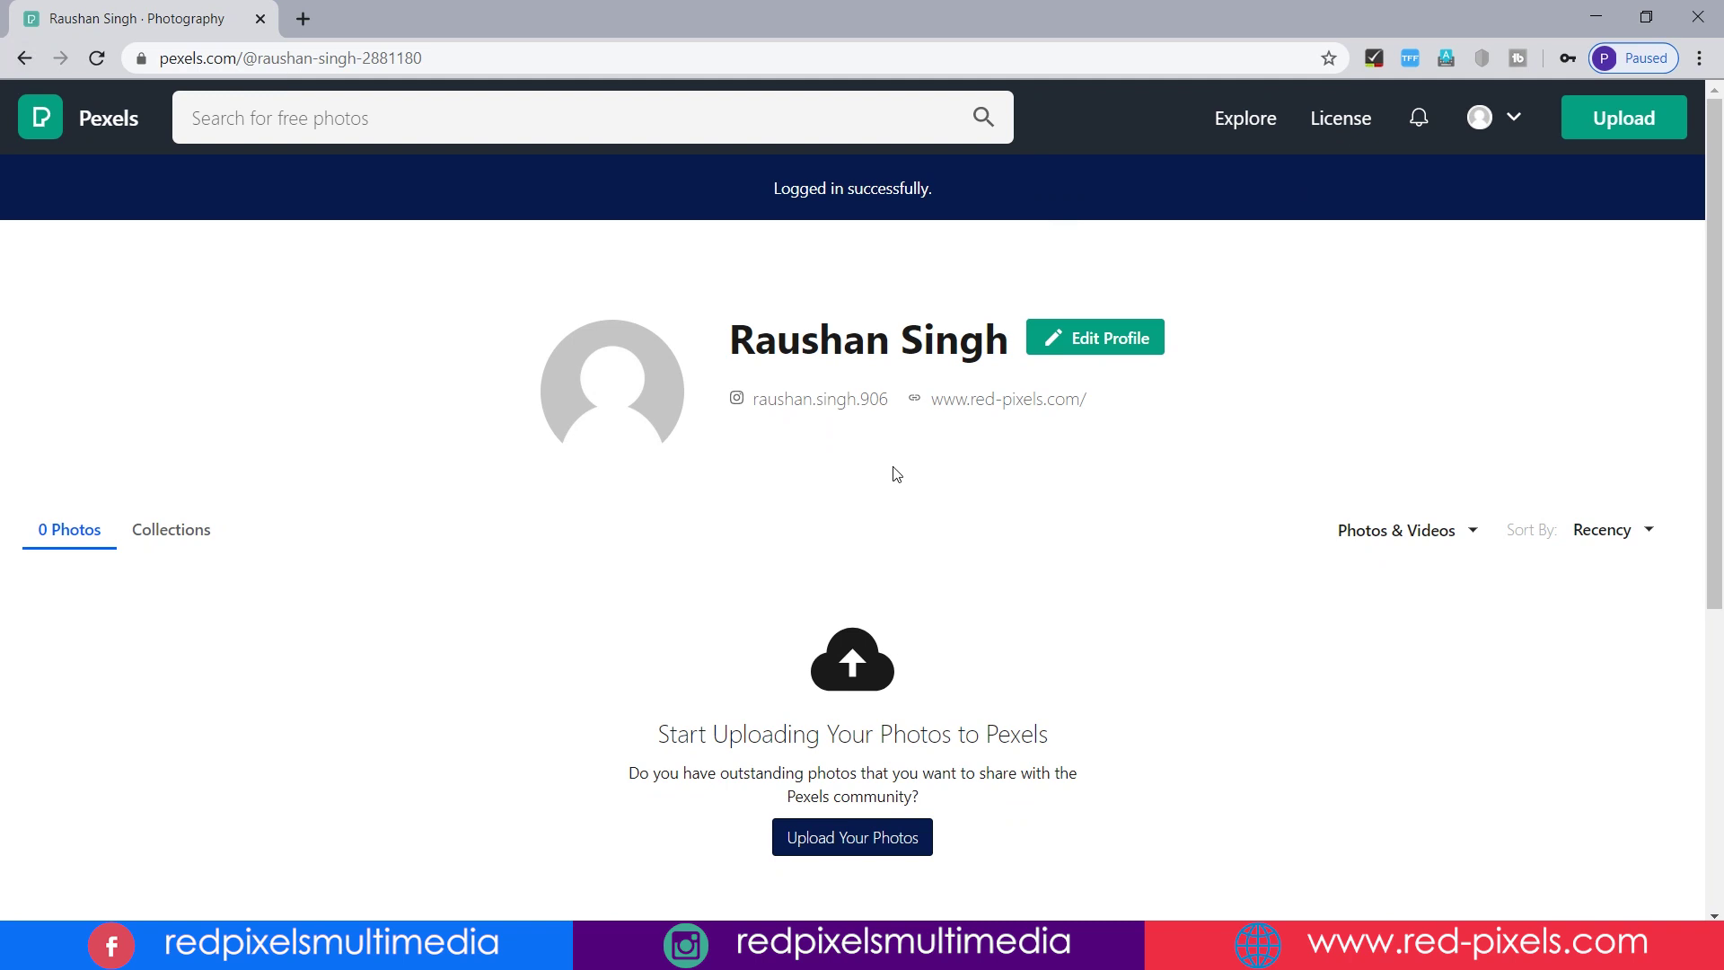
- Download the Windows Photoshop plugin, PexelsPhotoshopSetup.zip, from the Apps & Plugins page
left_click(1513, 120)
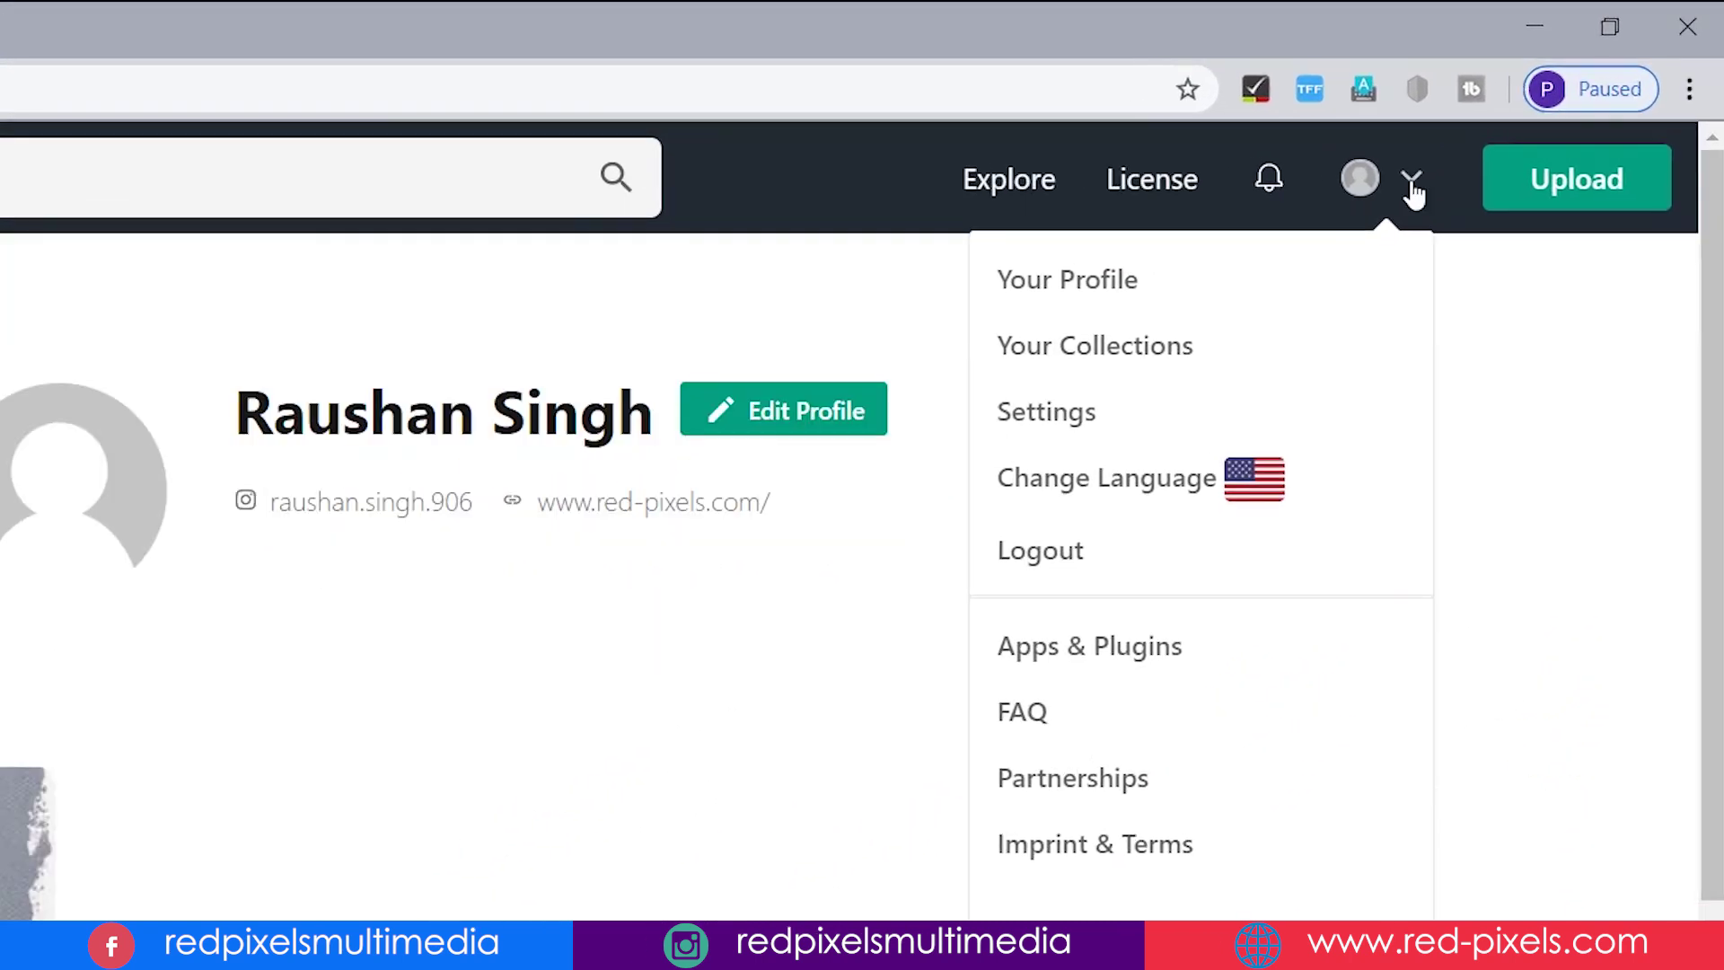
left_click(1236, 664)
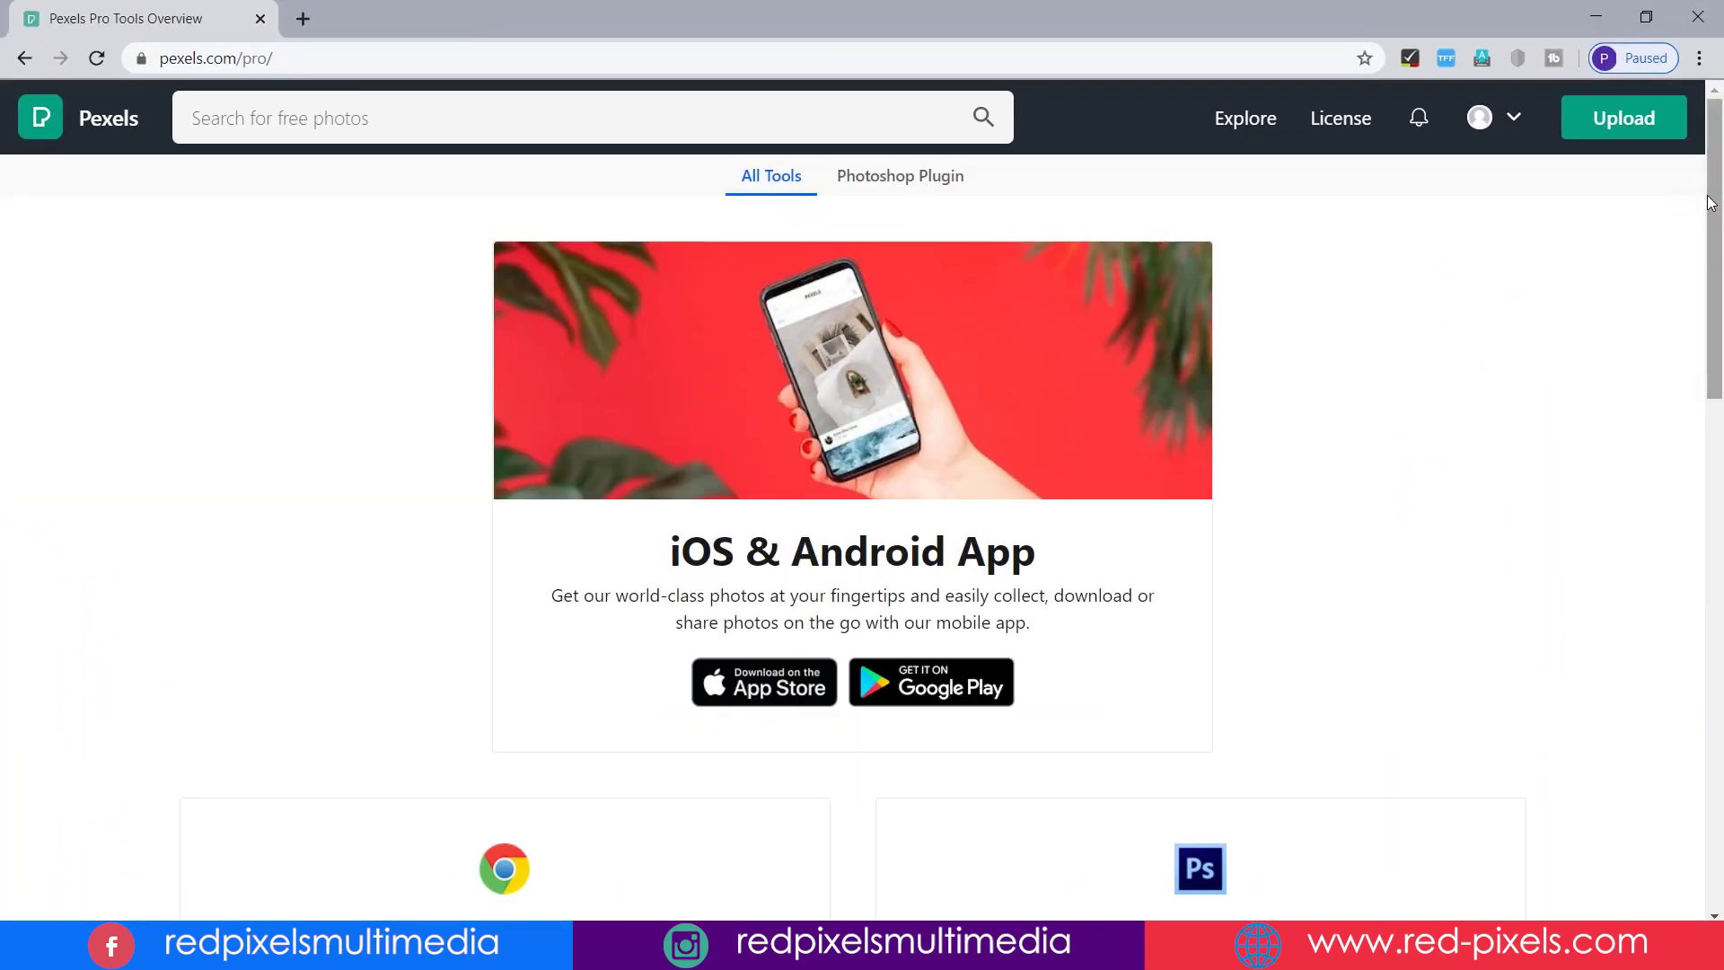
left_click_drag(1711, 203, 1709, 400)
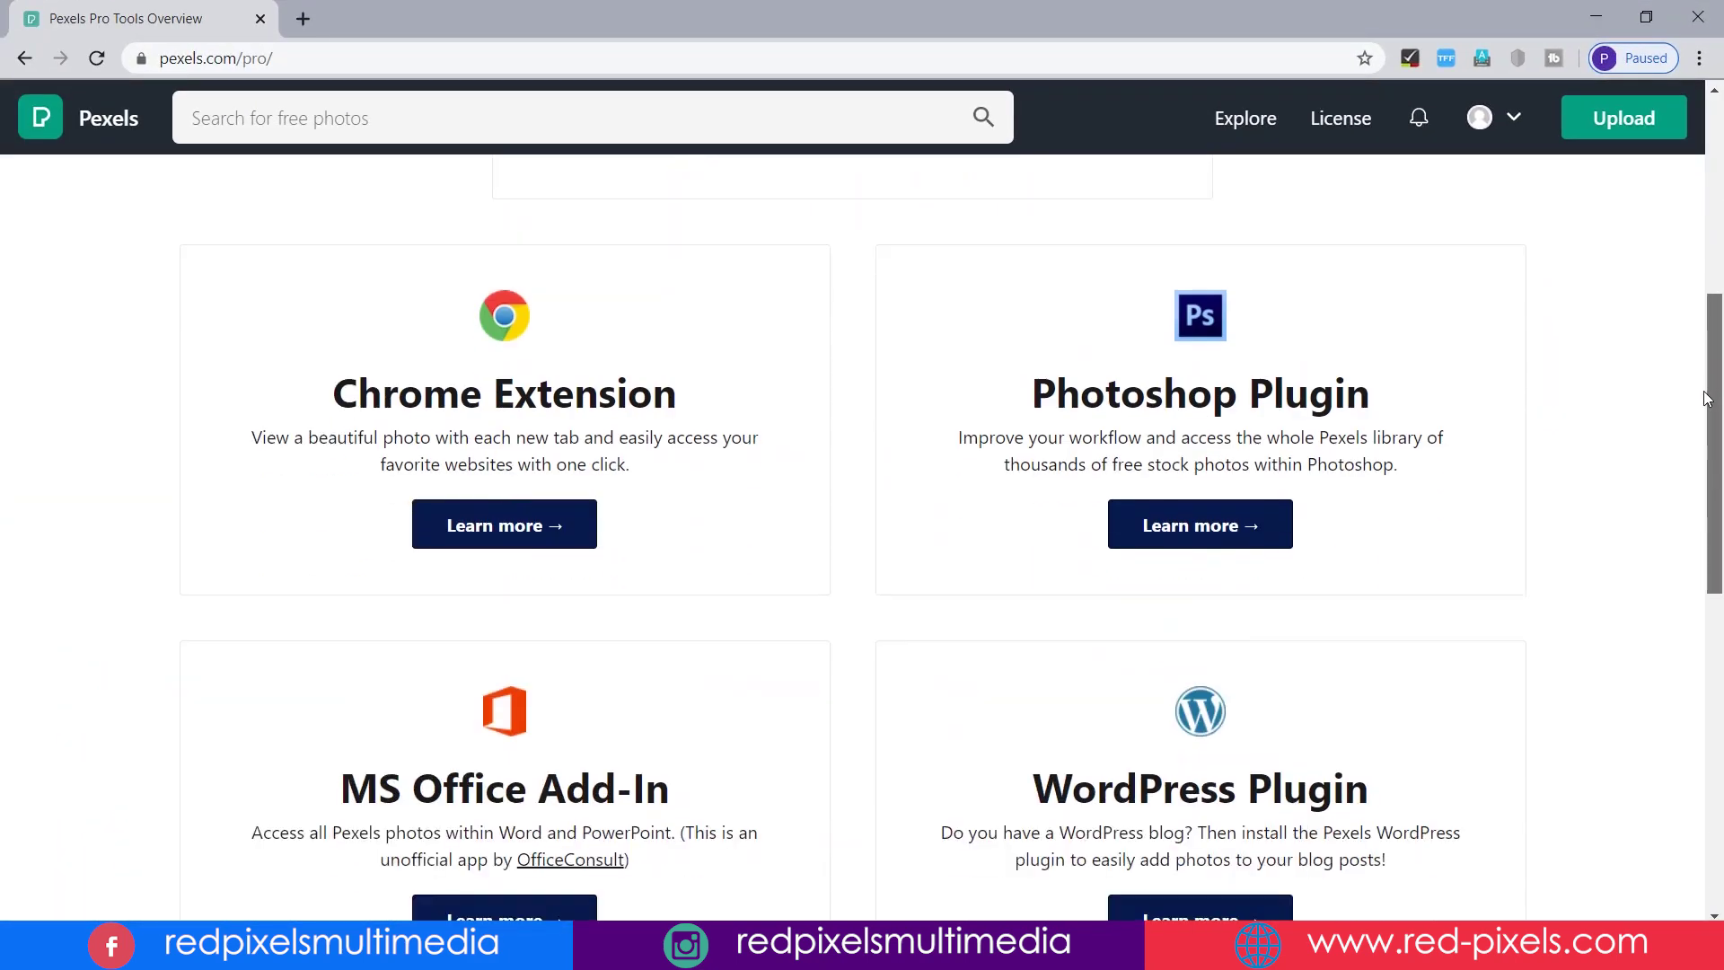
left_click(1219, 529)
left_click(359, 633)
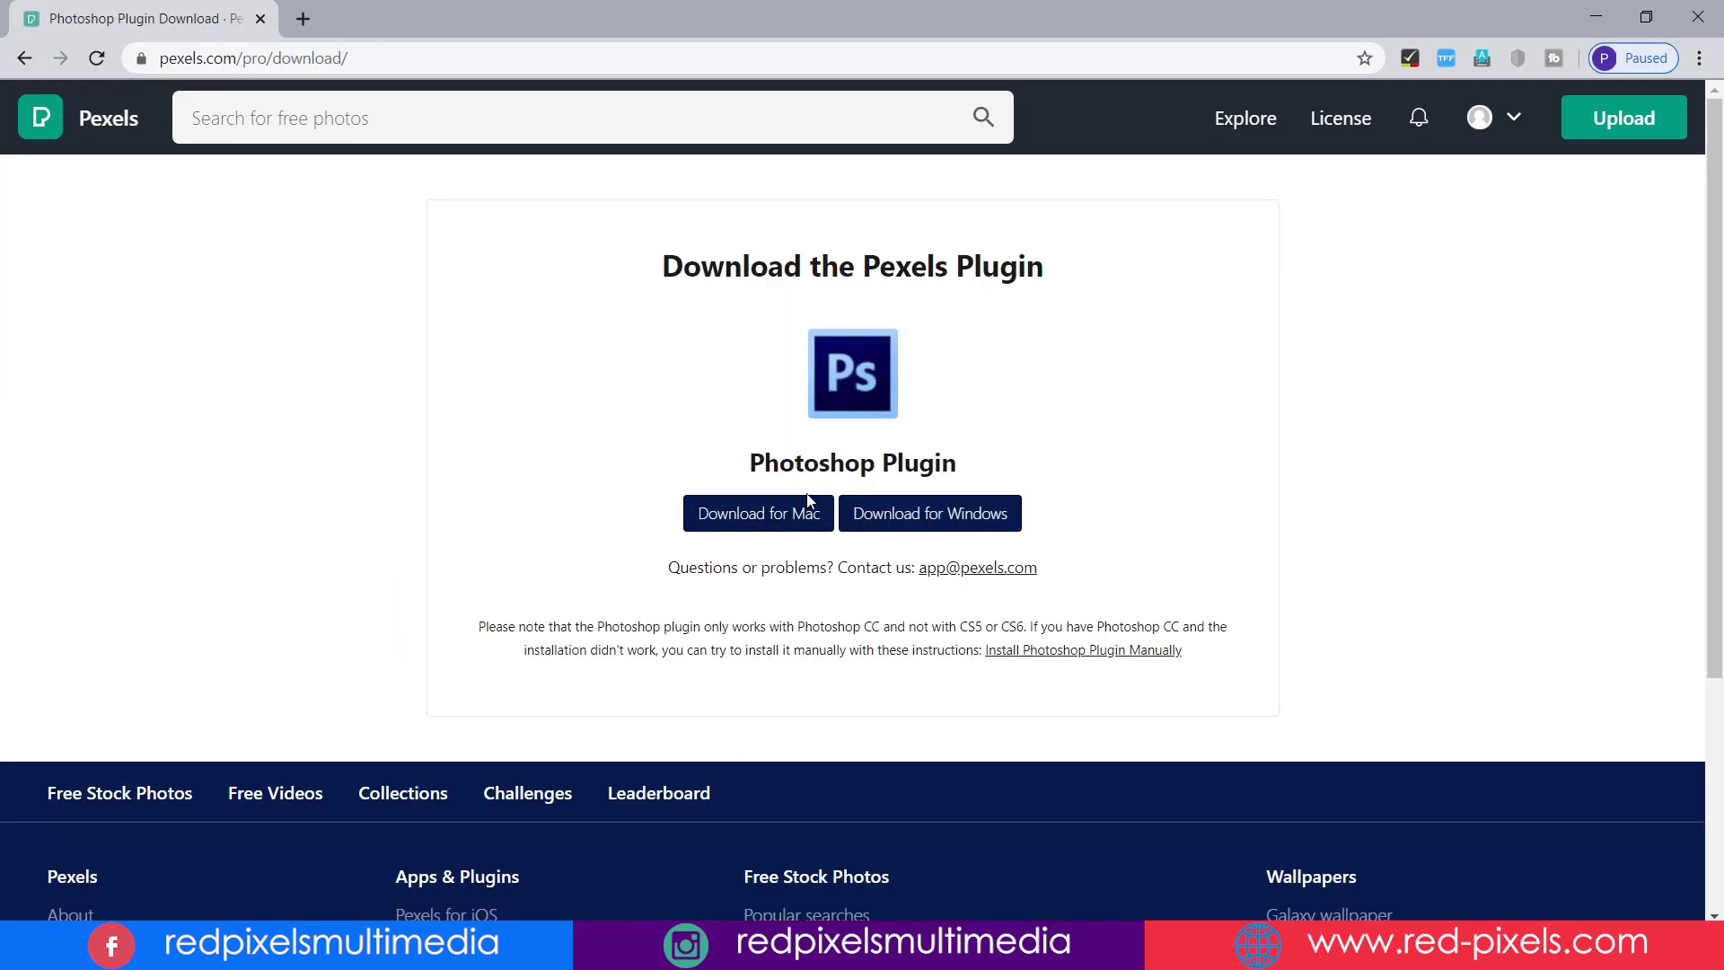
left_click(924, 519)
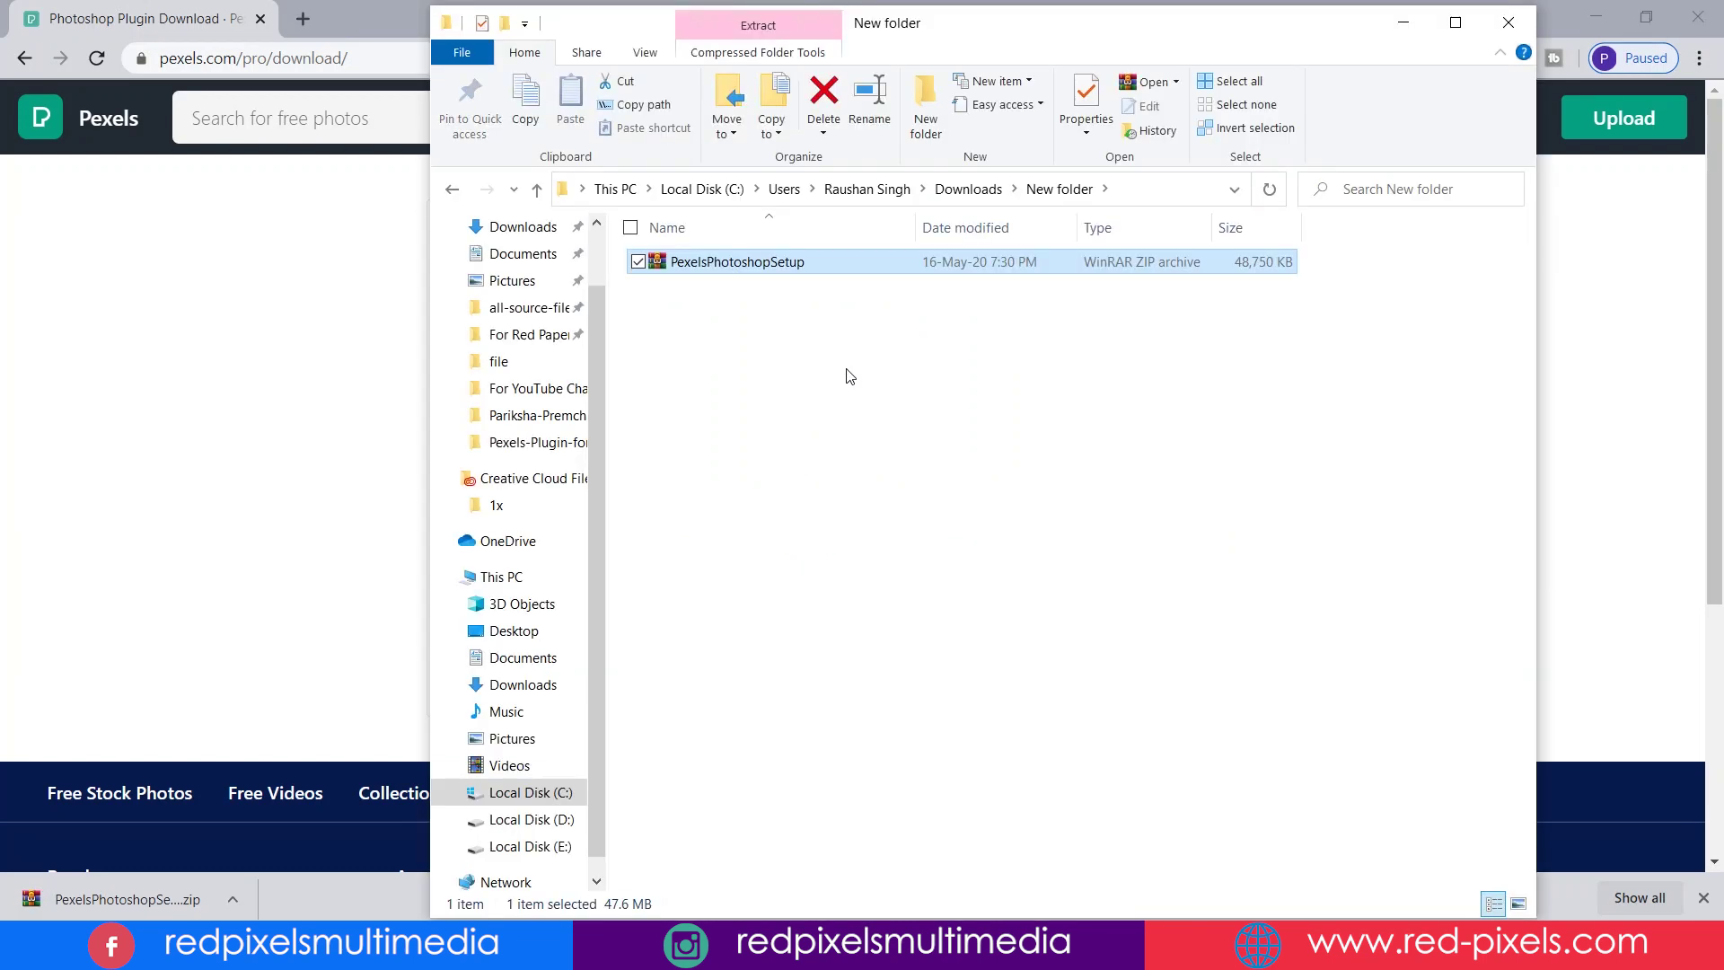
- Extract PexelsPhotoshopSetup.zip into its current folder with Extract Here
left_click_drag(1018, 27, 909, 35)
right_click(996, 259)
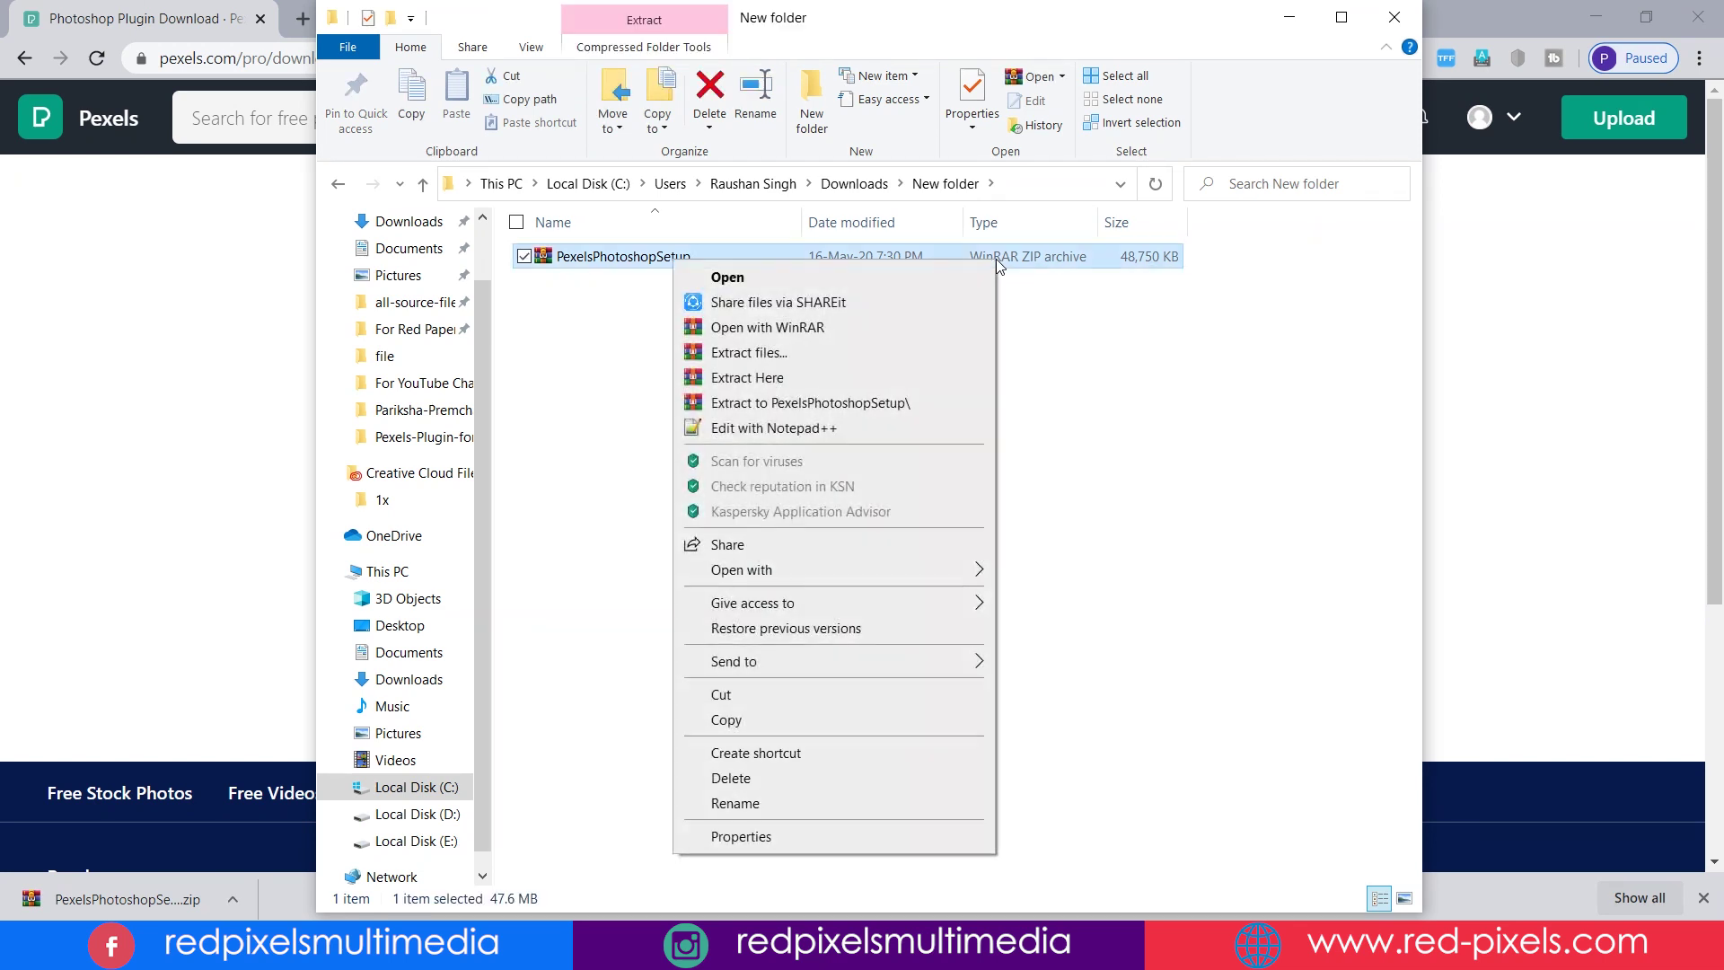
left_click(810, 380)
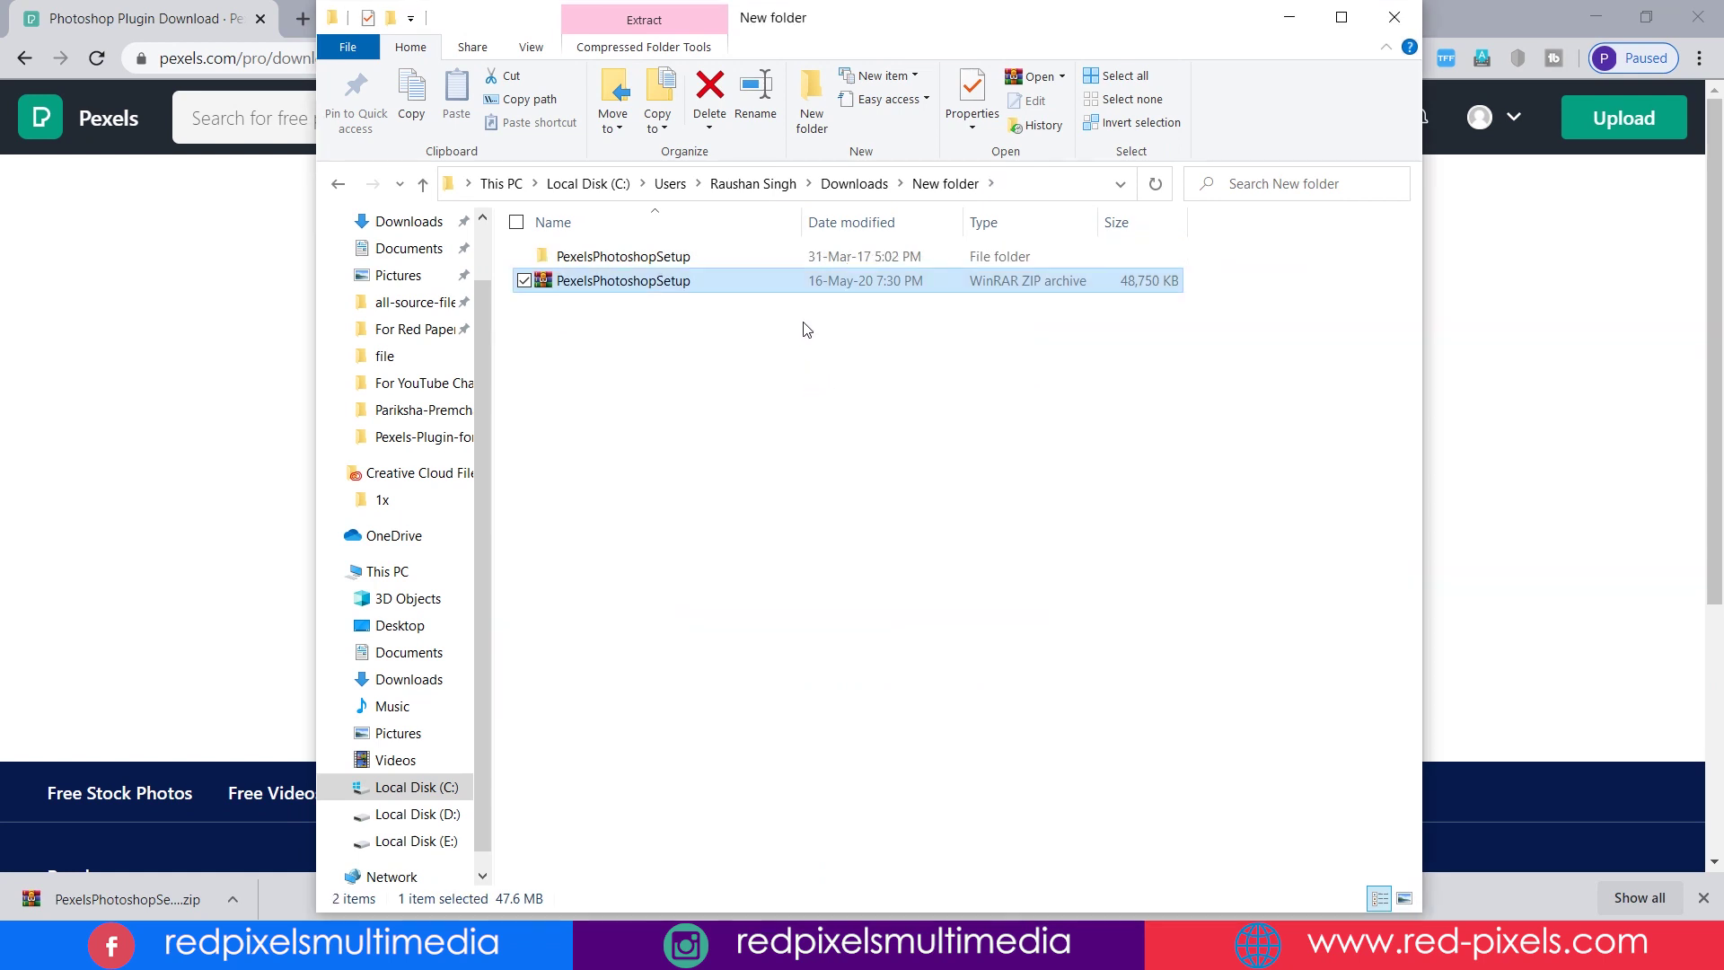
- Run PexelsPhotoshopSetup.exe from the extracted PexelsPhotoshopSetup folder
left_click(783, 260)
double_click(783, 258)
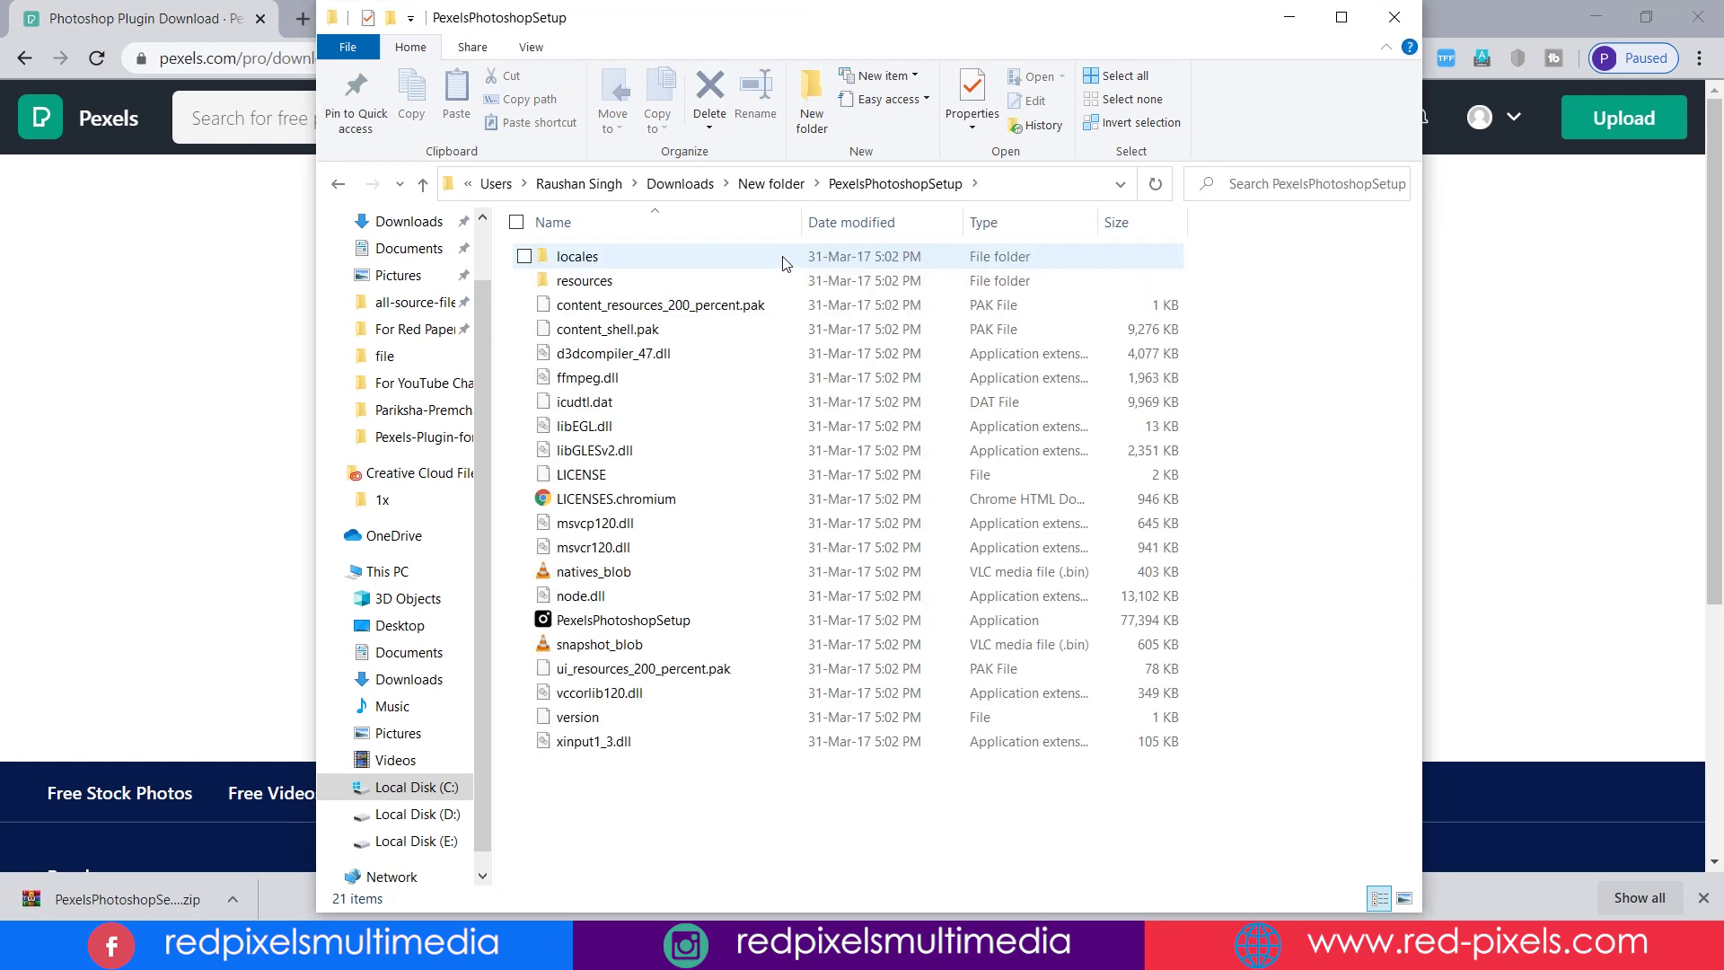
double_click(733, 621)
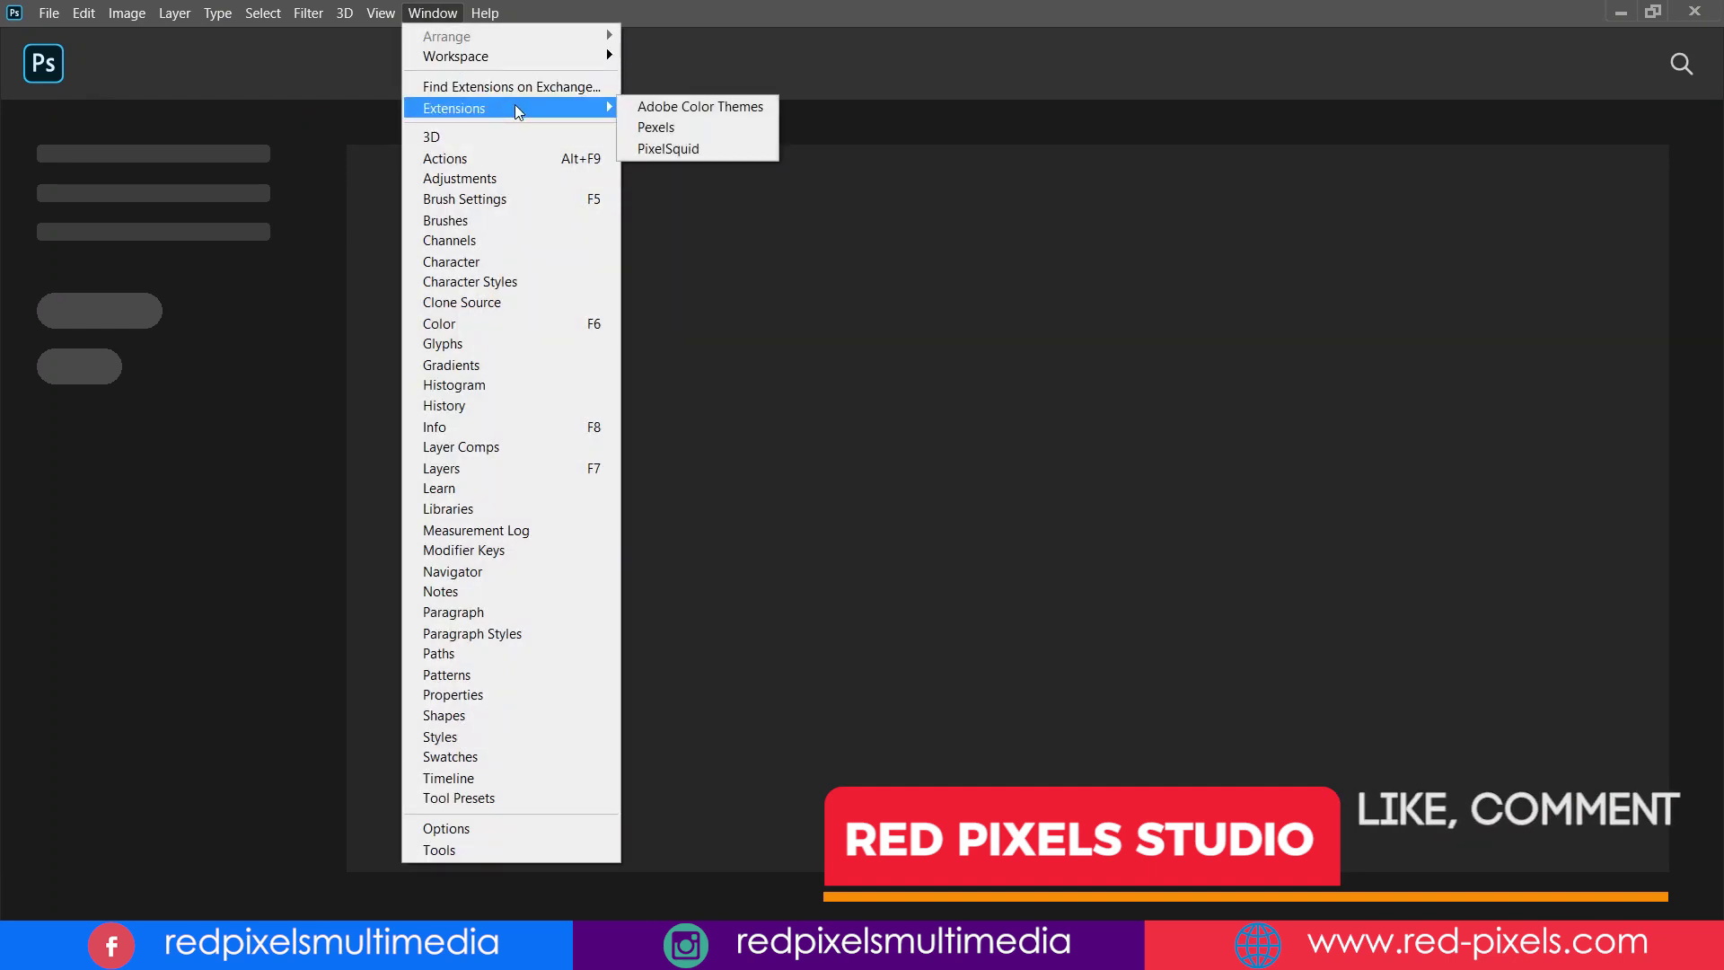
- Open the Pexels extension panel and log in with the account e-mail and password
left_click(706, 131)
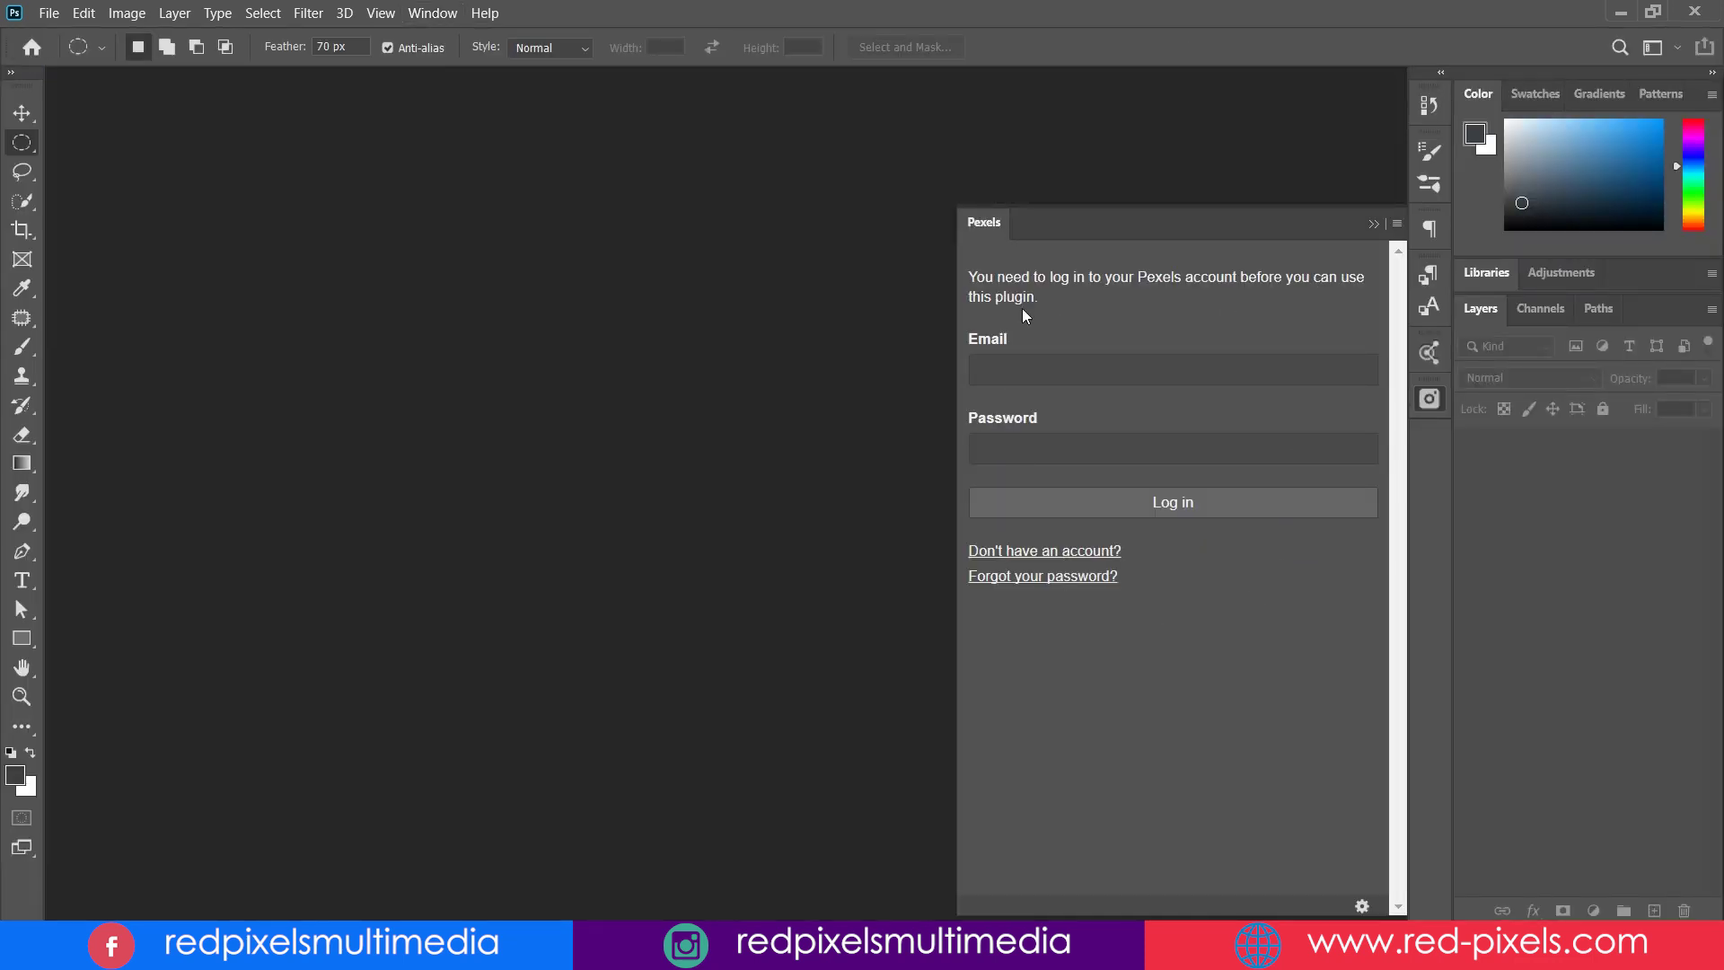
left_click(1149, 362)
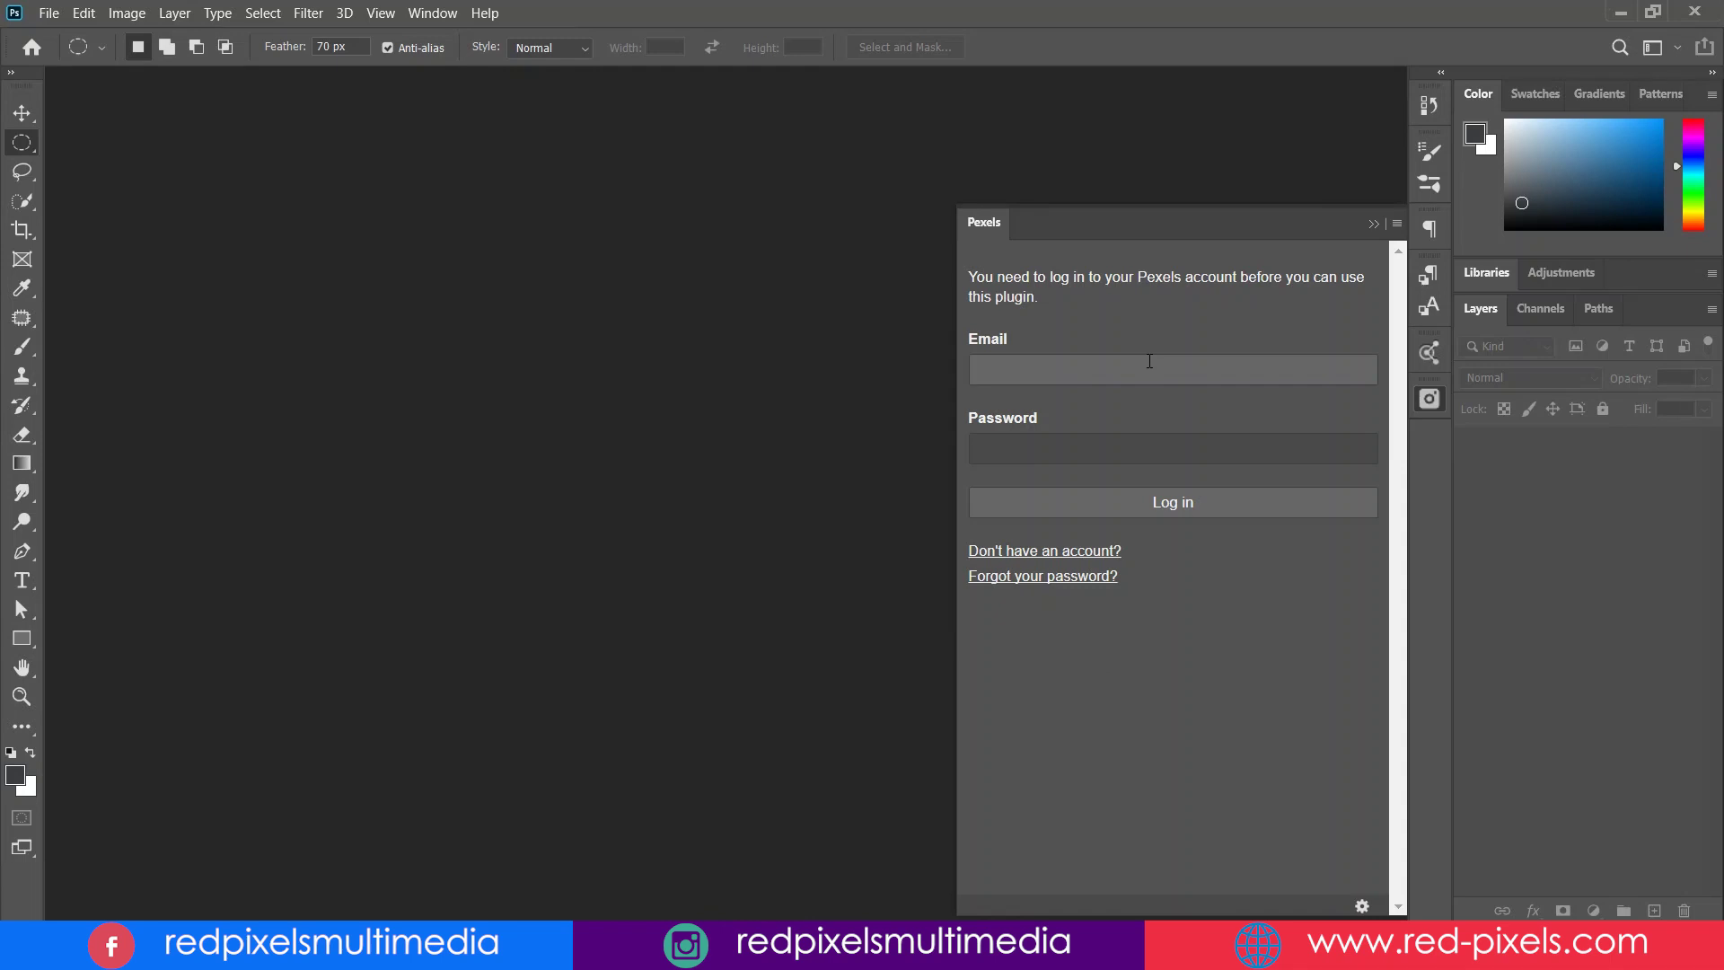
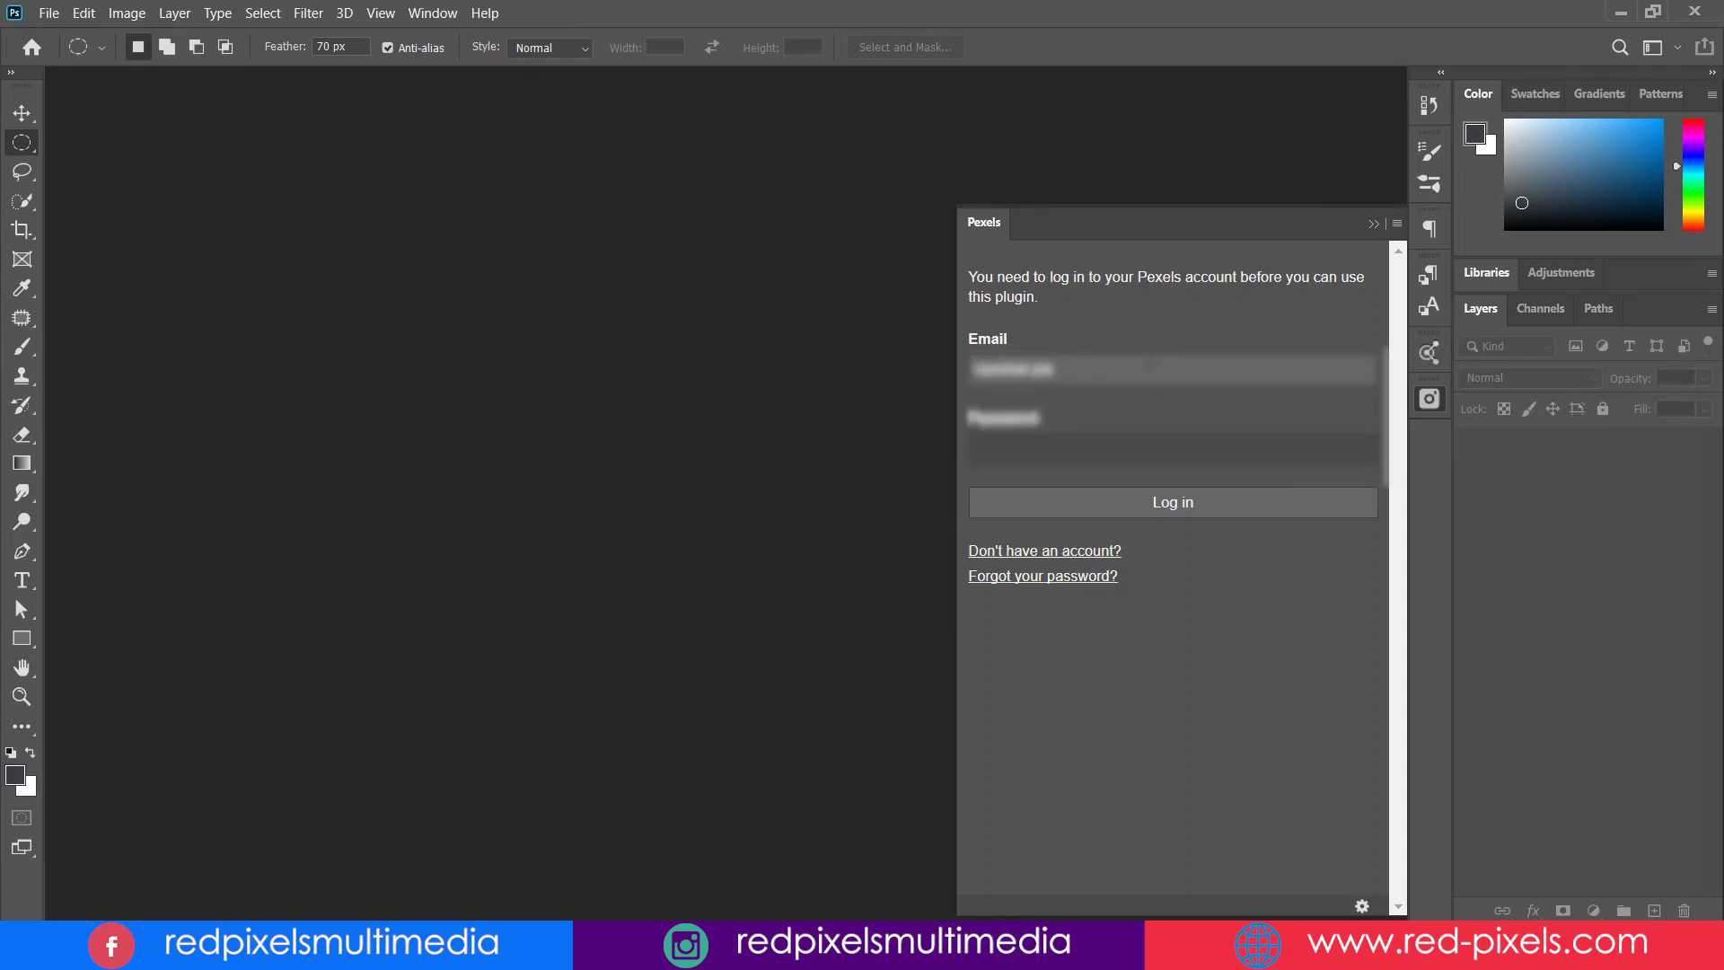
key("Tab")
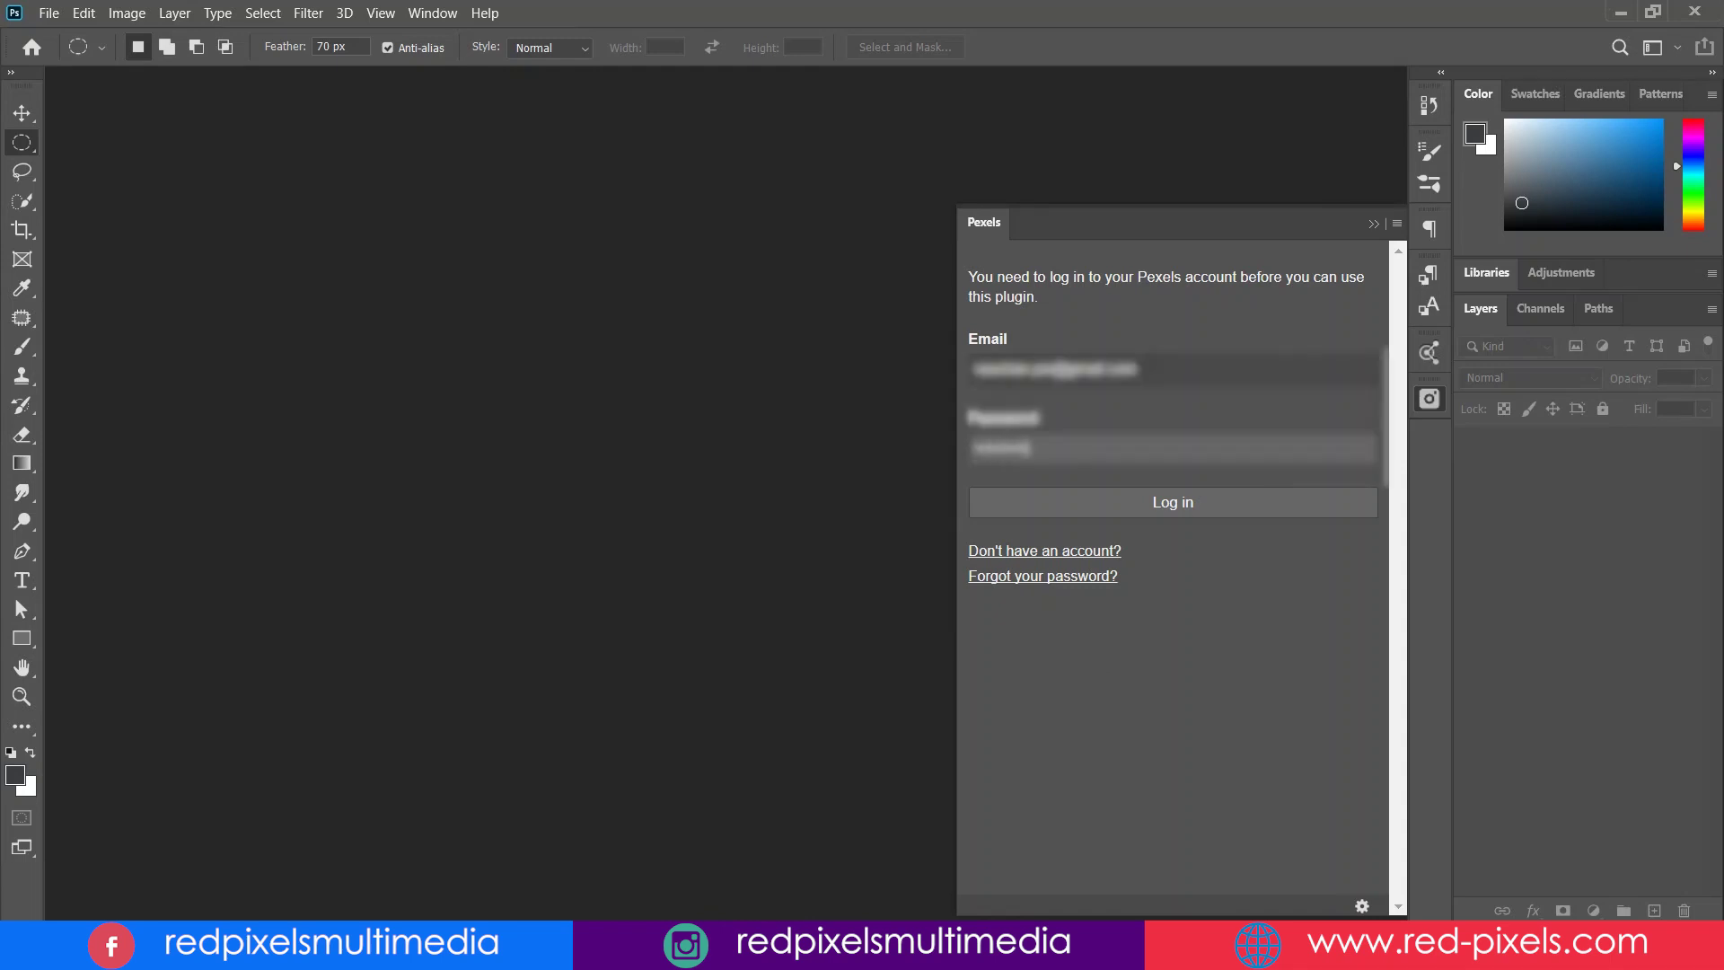
left_click(1177, 502)
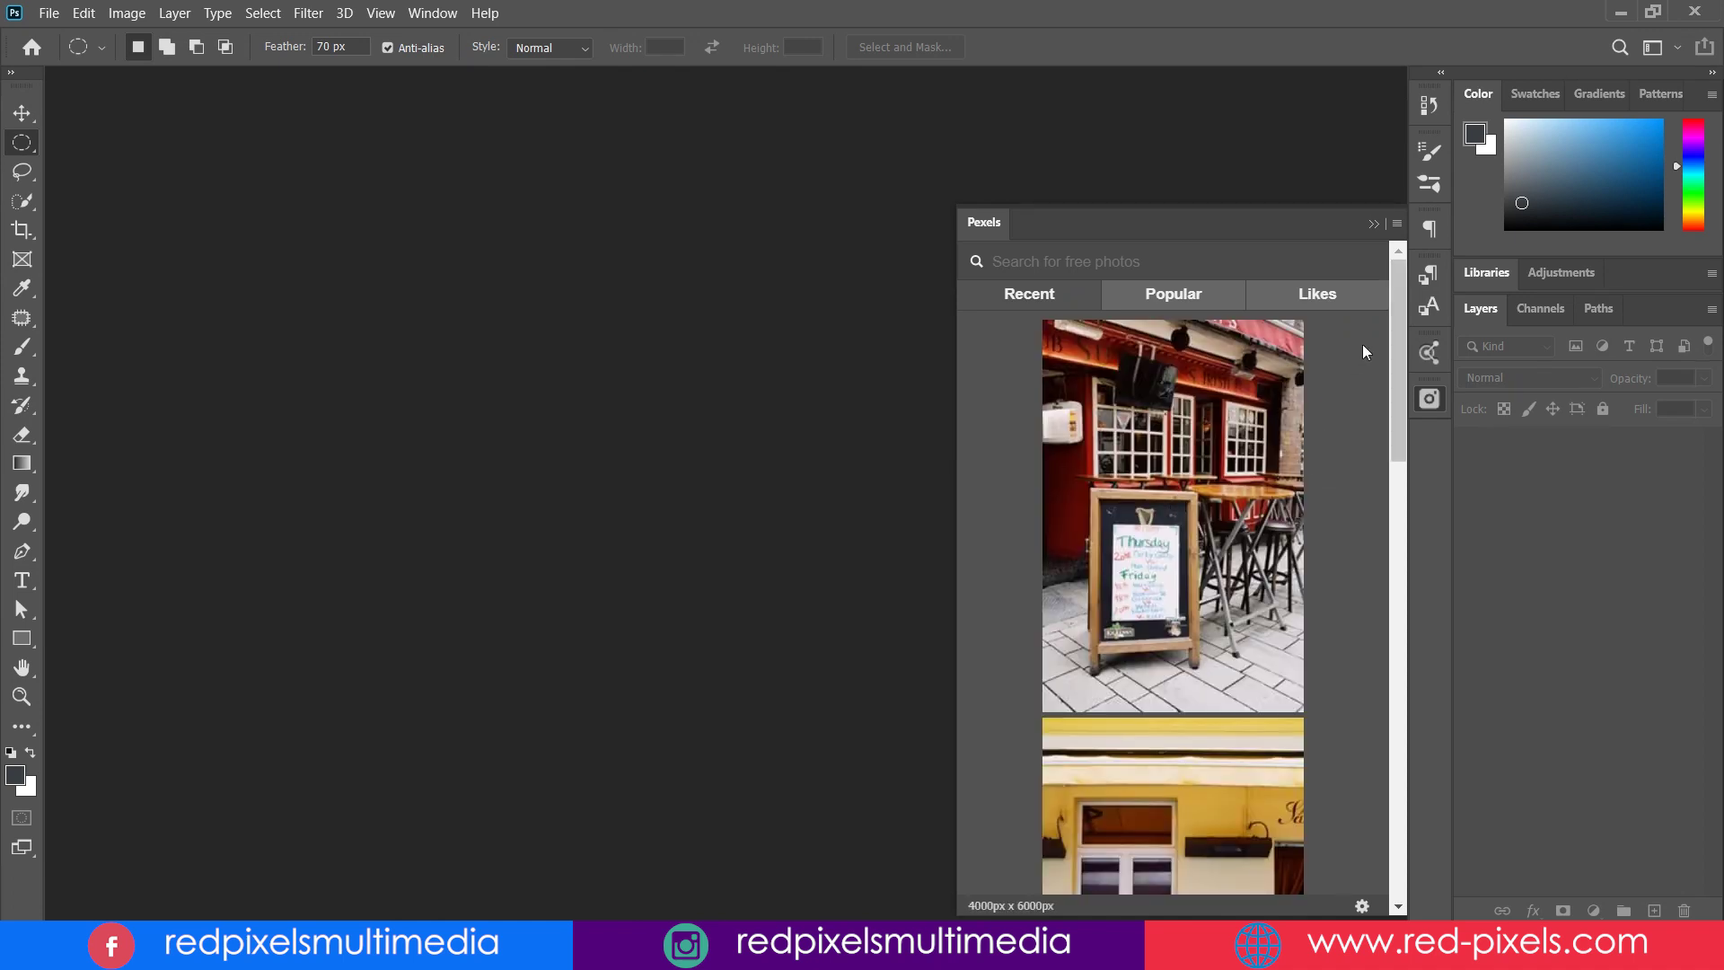
- Show the popular Pexels photos in the panel and scroll through them
scroll(1372, 538, "down", 10)
scroll(1372, 538, "down", 10)
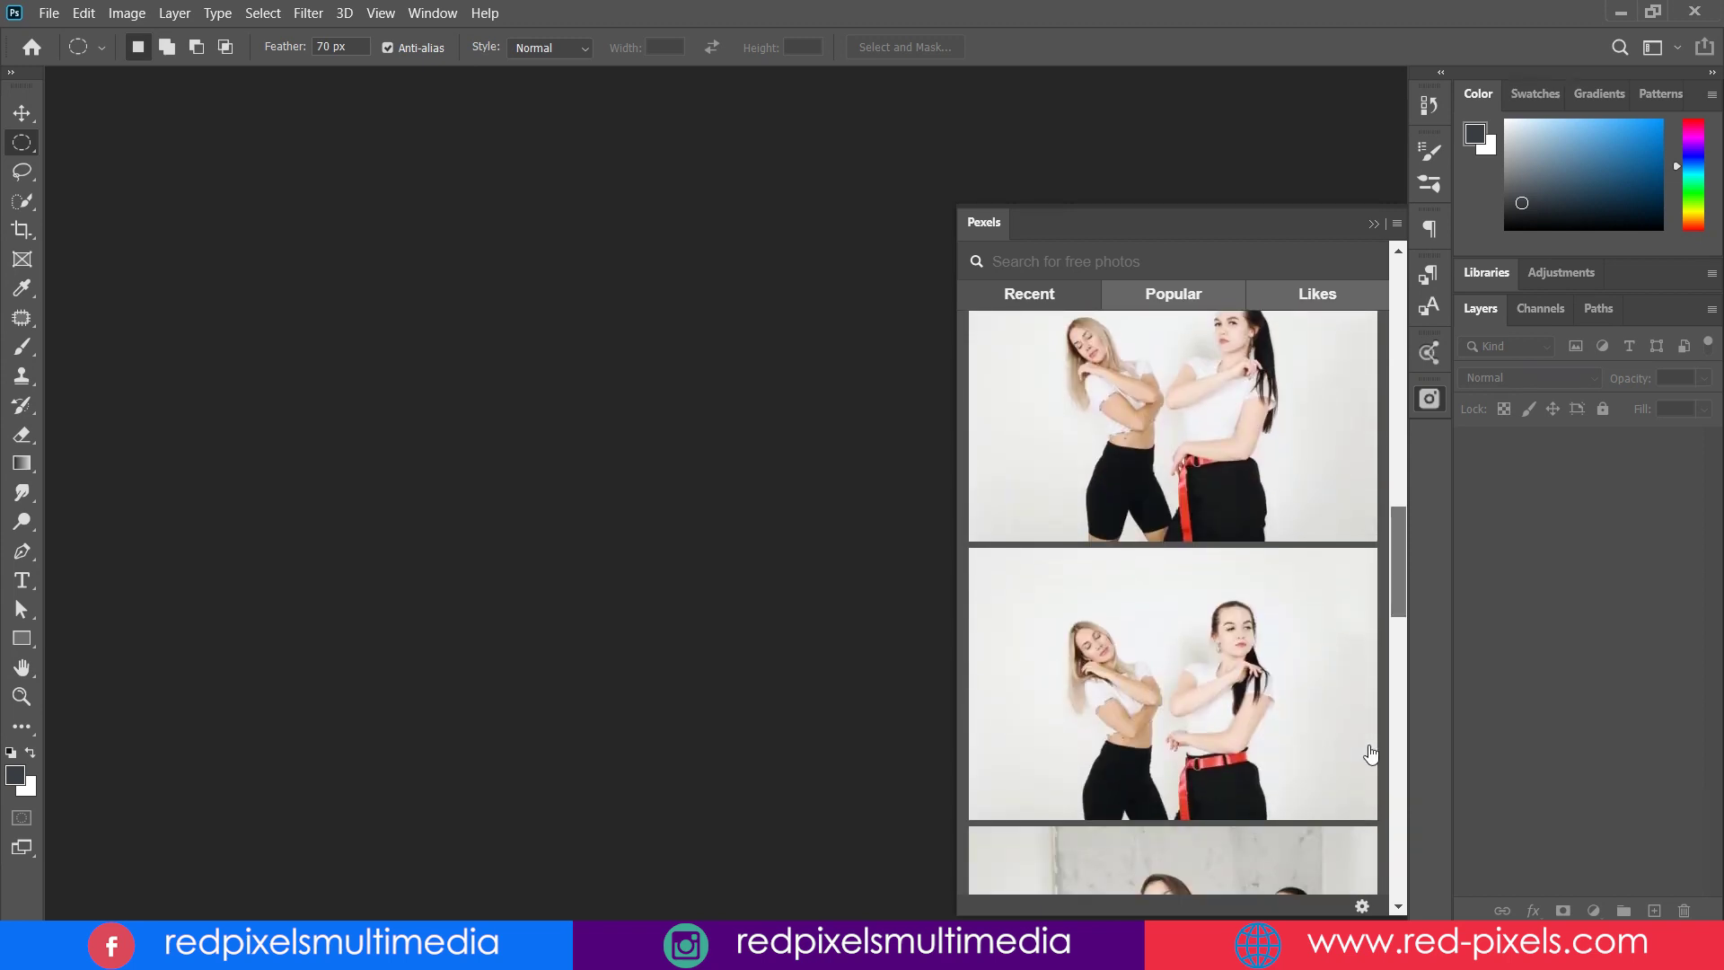
scroll(1371, 754, "down", 10)
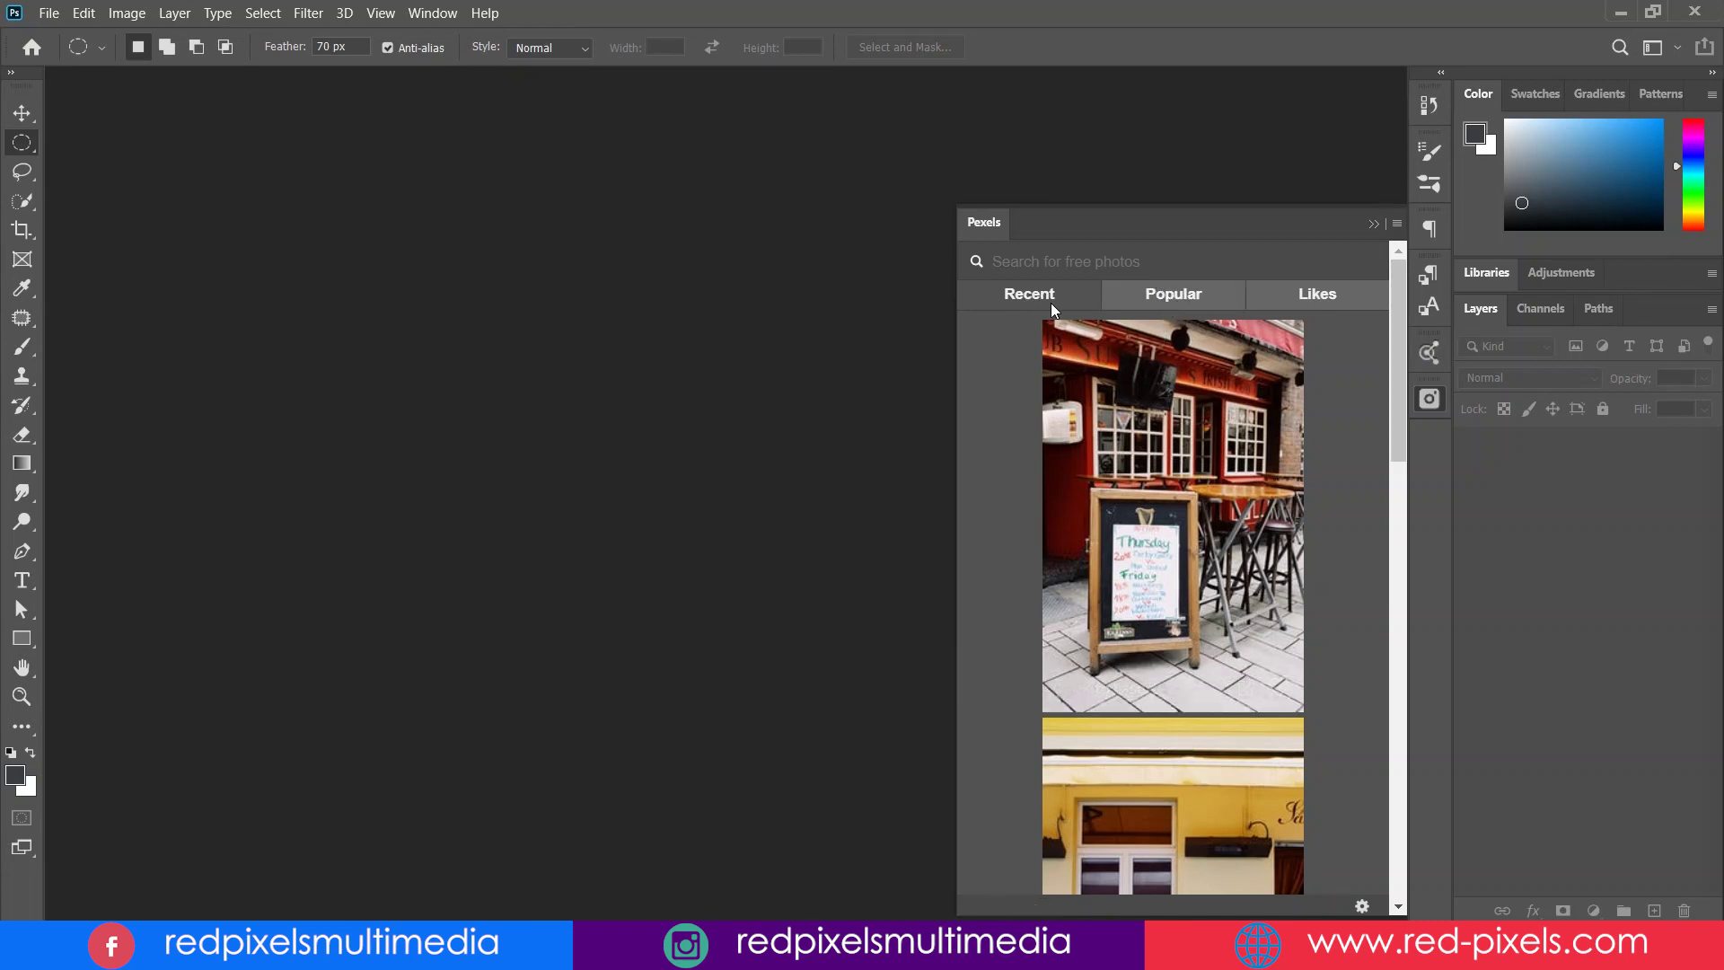
left_click(1164, 299)
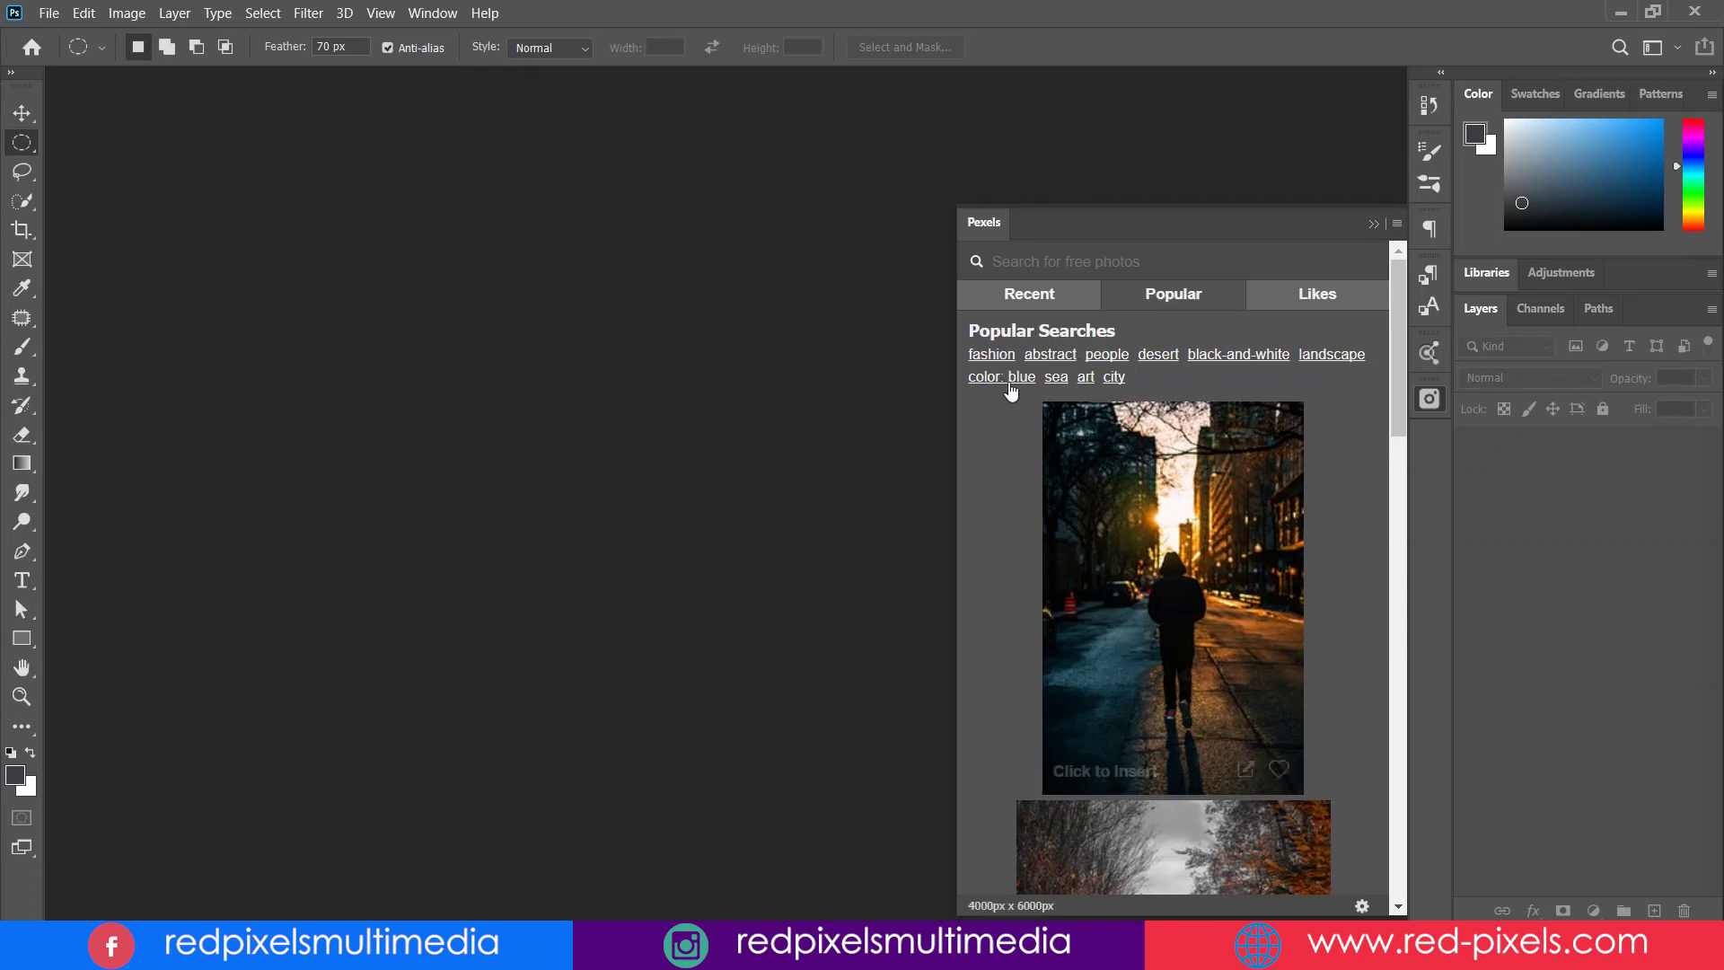
left_click_drag(1398, 385, 1390, 888)
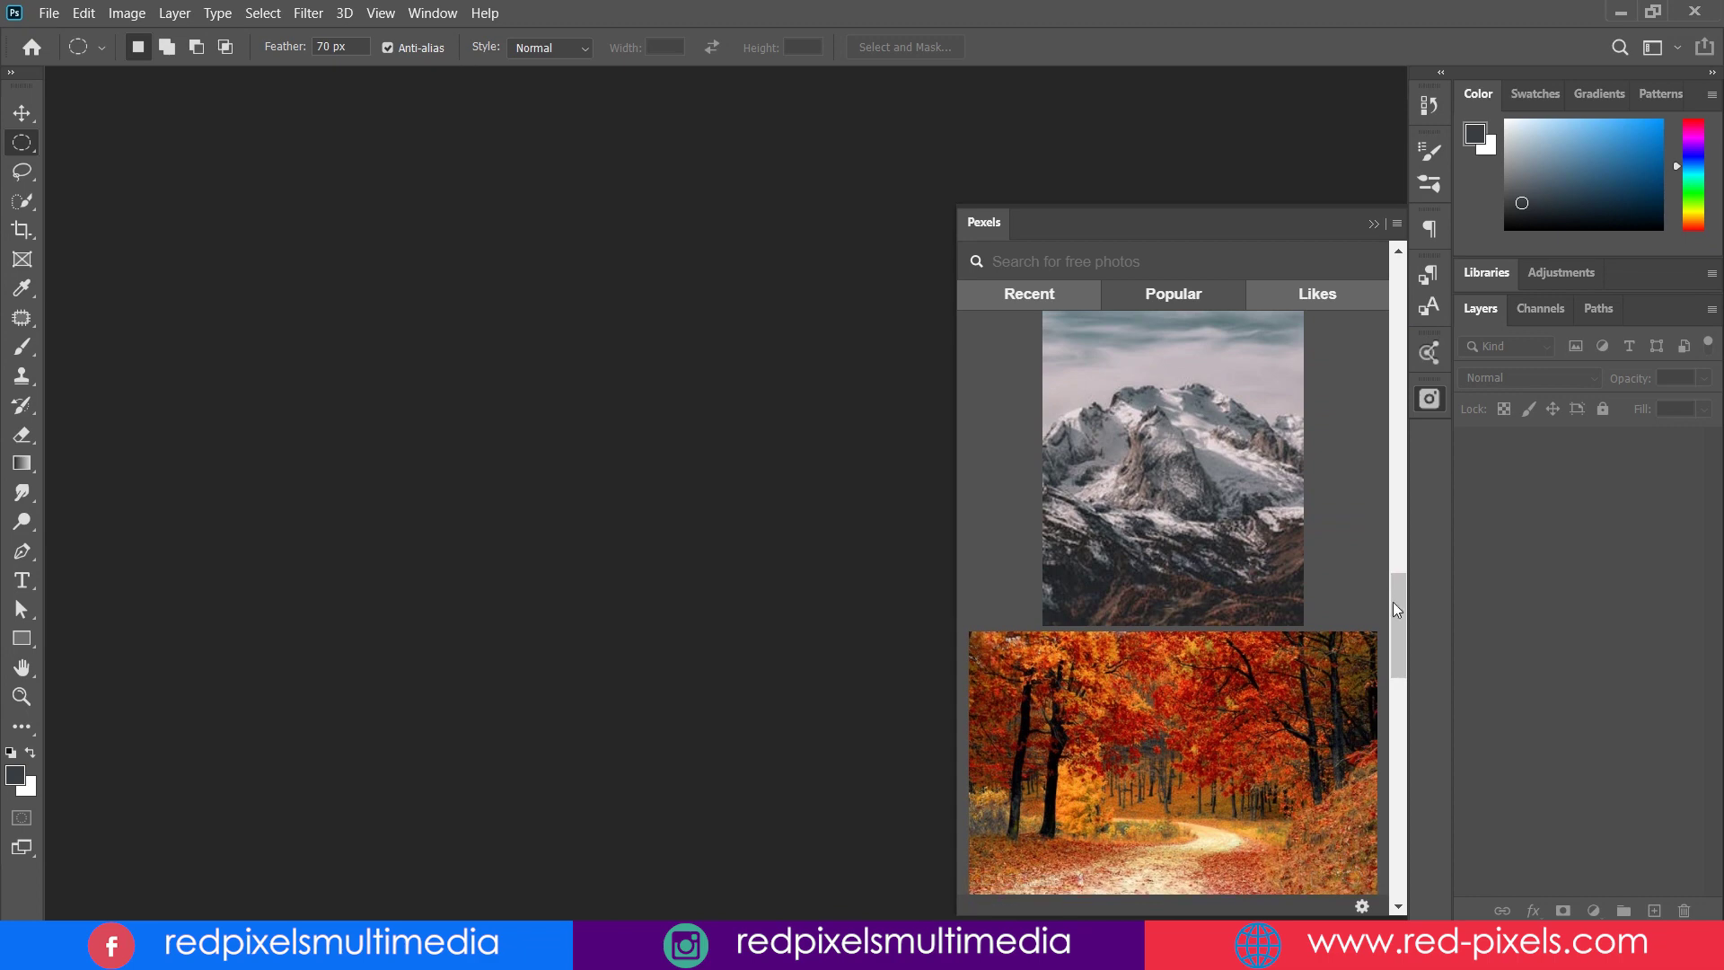
left_click_drag(1398, 614, 1401, 296)
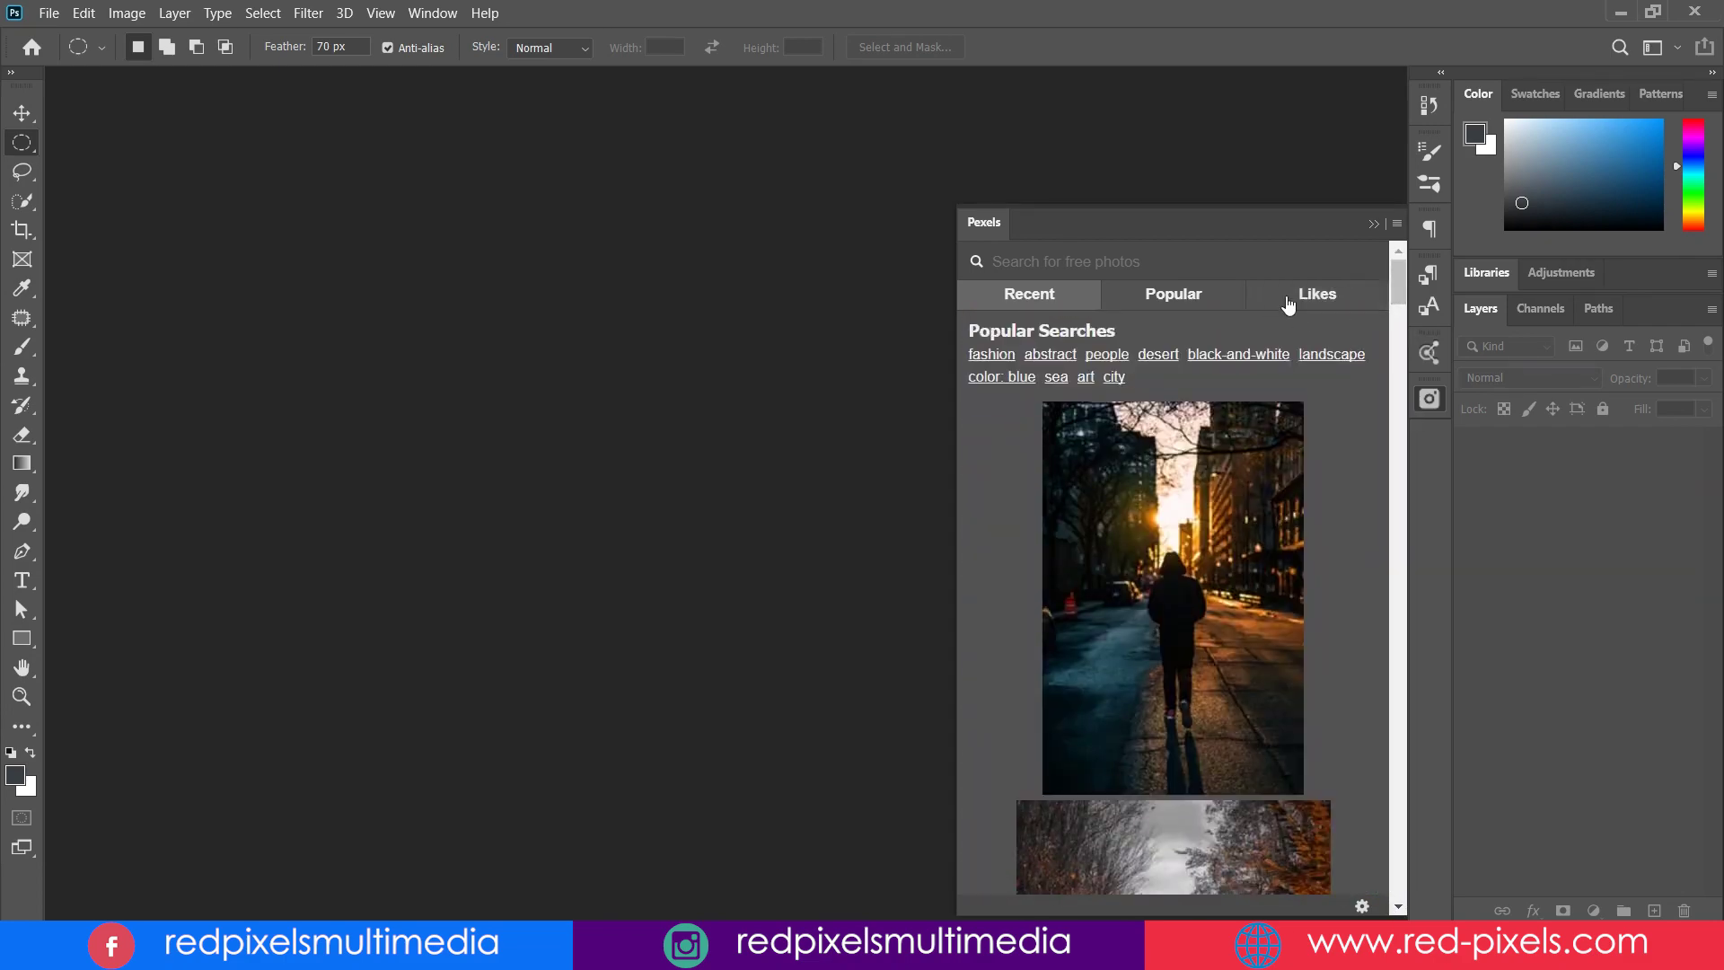
- Open the 'abstract' results and like the watercolour and blue abstract paintings
left_click(1328, 298)
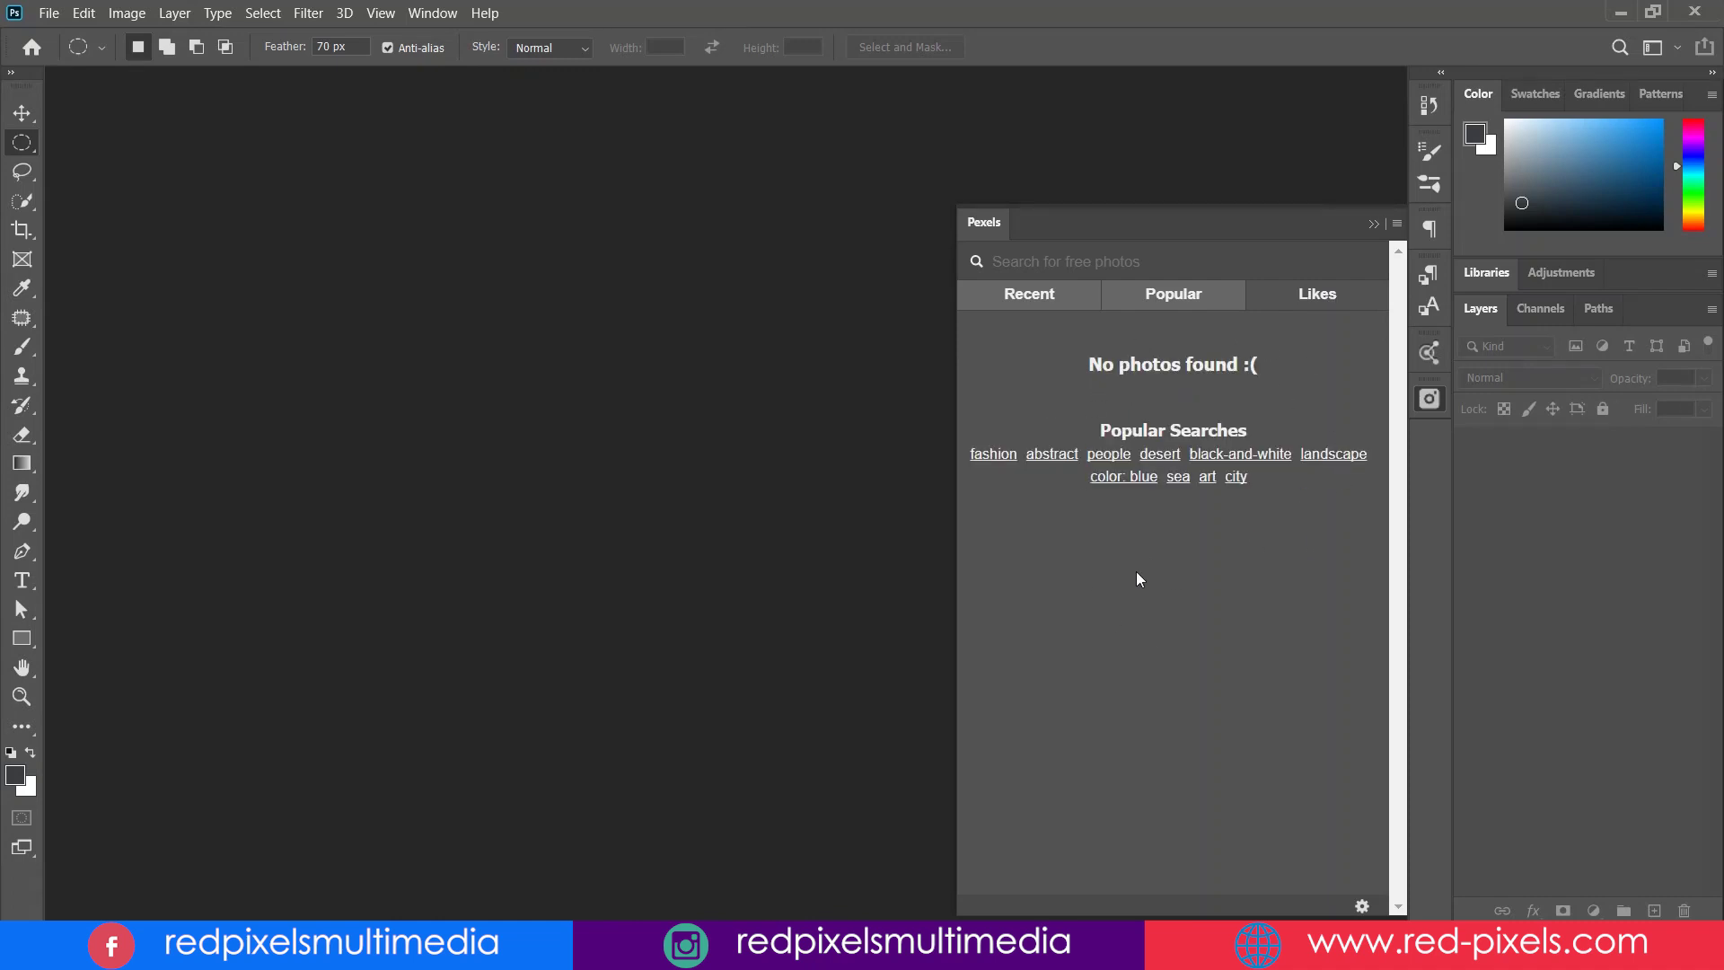
left_click(1169, 291)
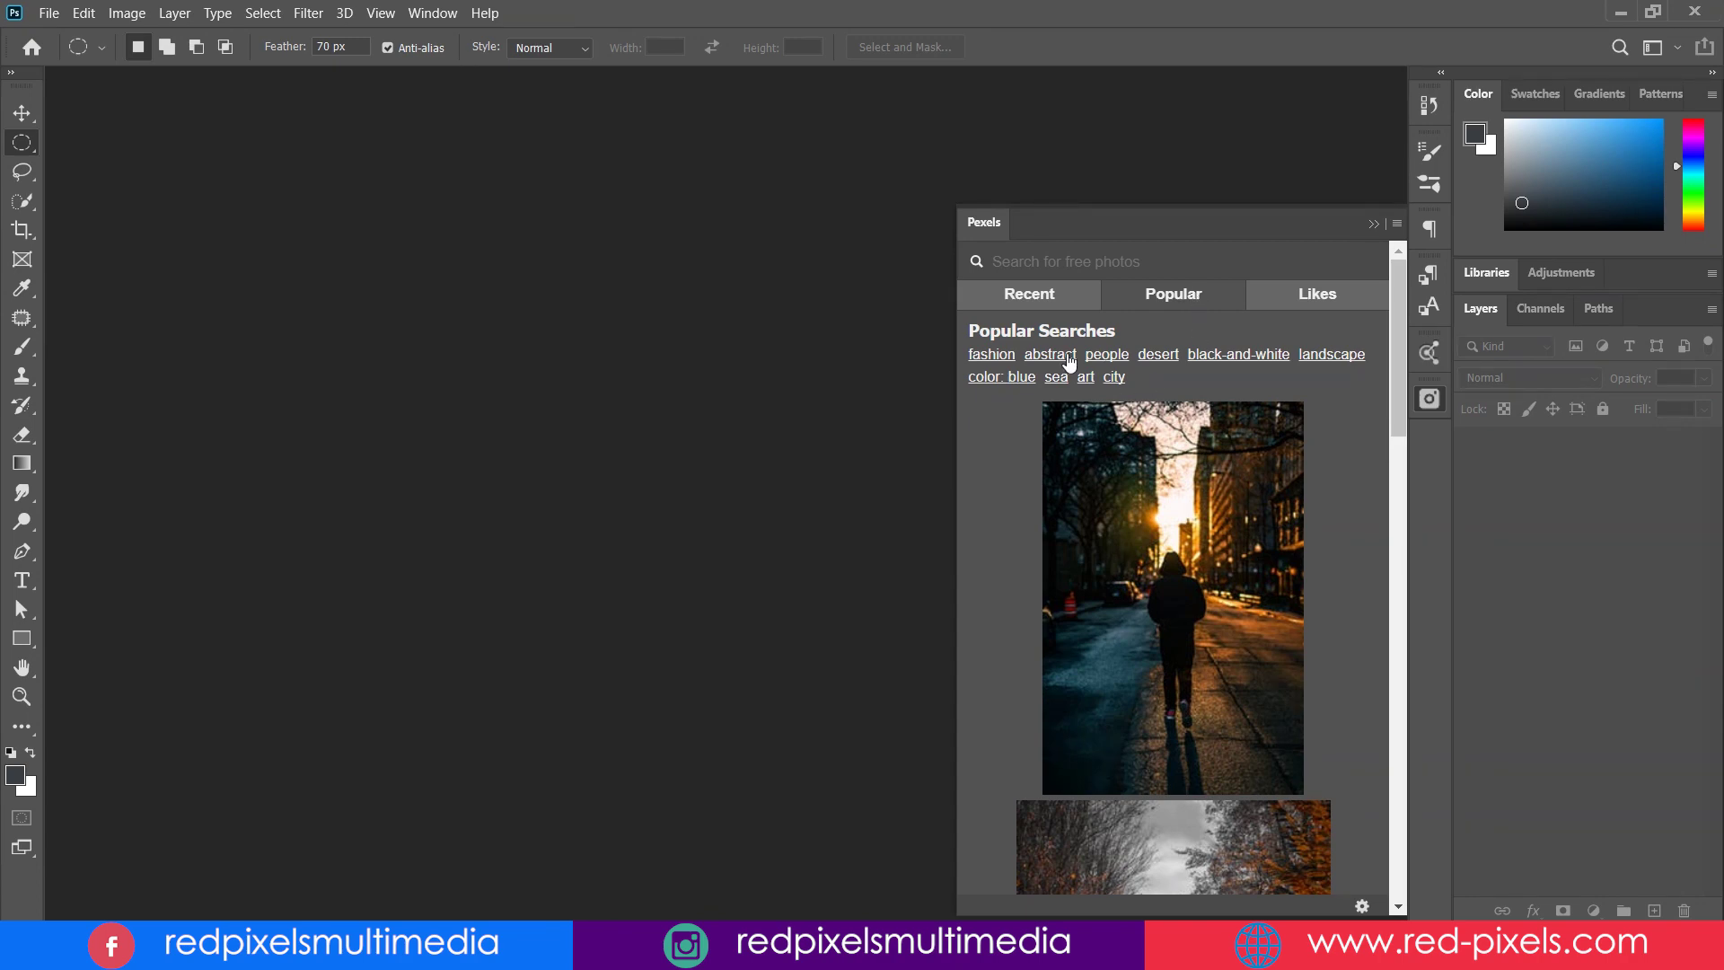
left_click(1068, 357)
left_click_drag(1392, 372, 1392, 693)
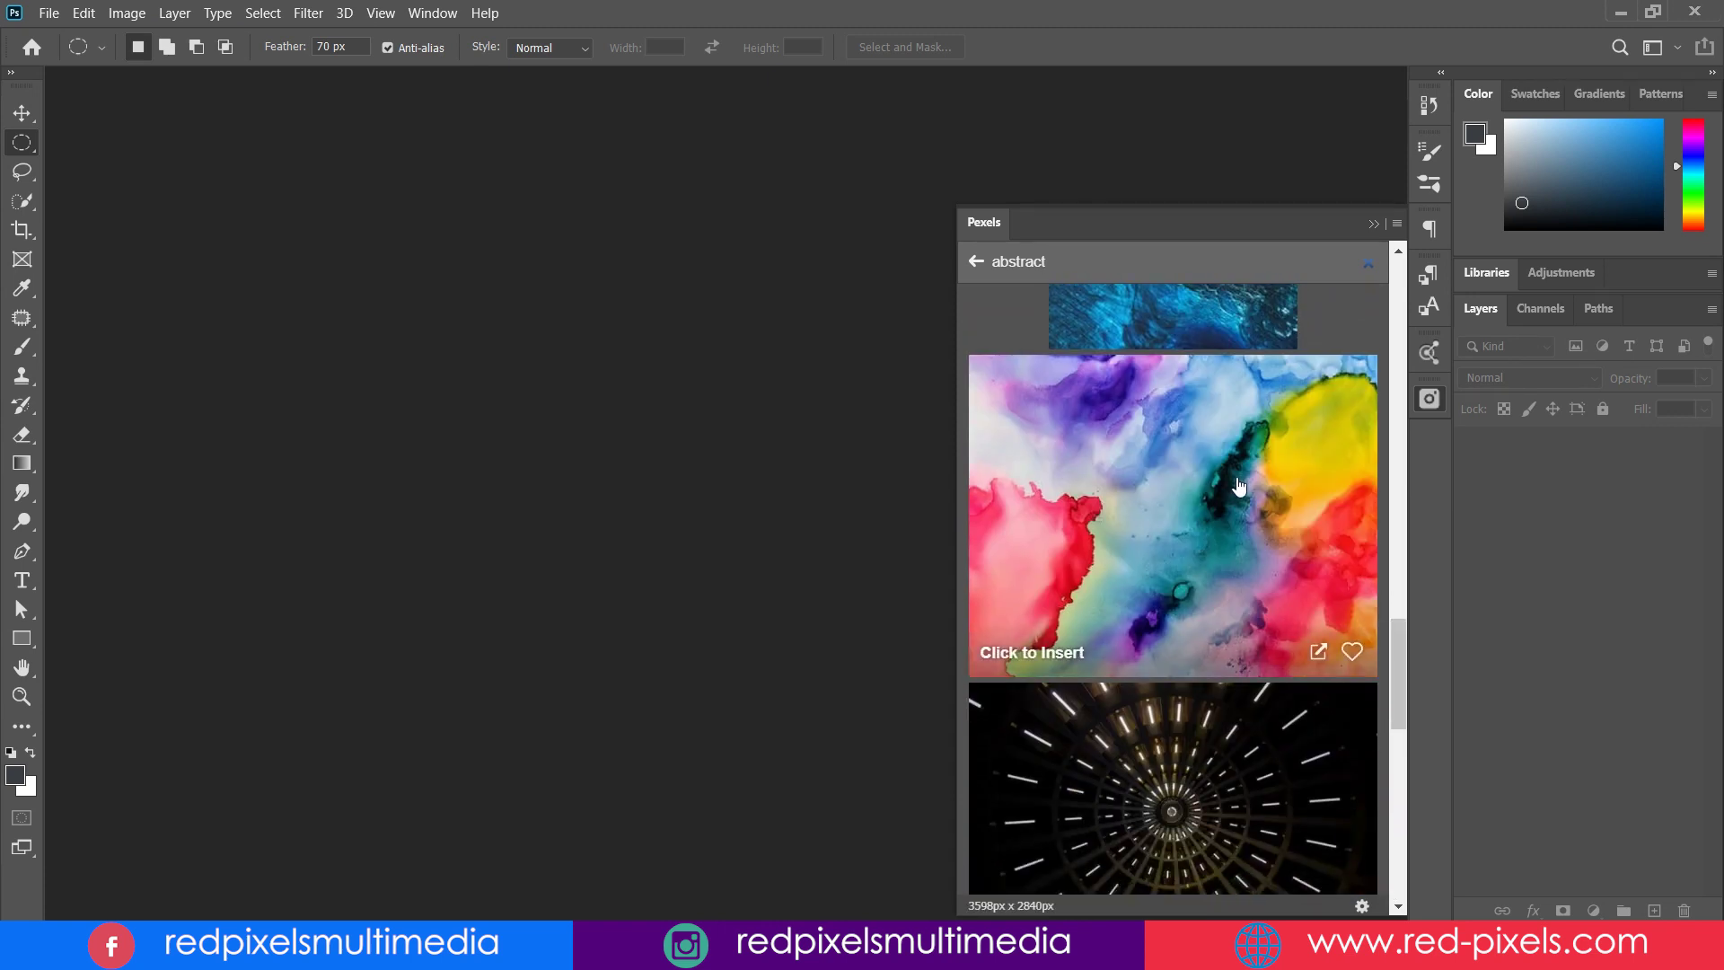
left_click(1355, 656)
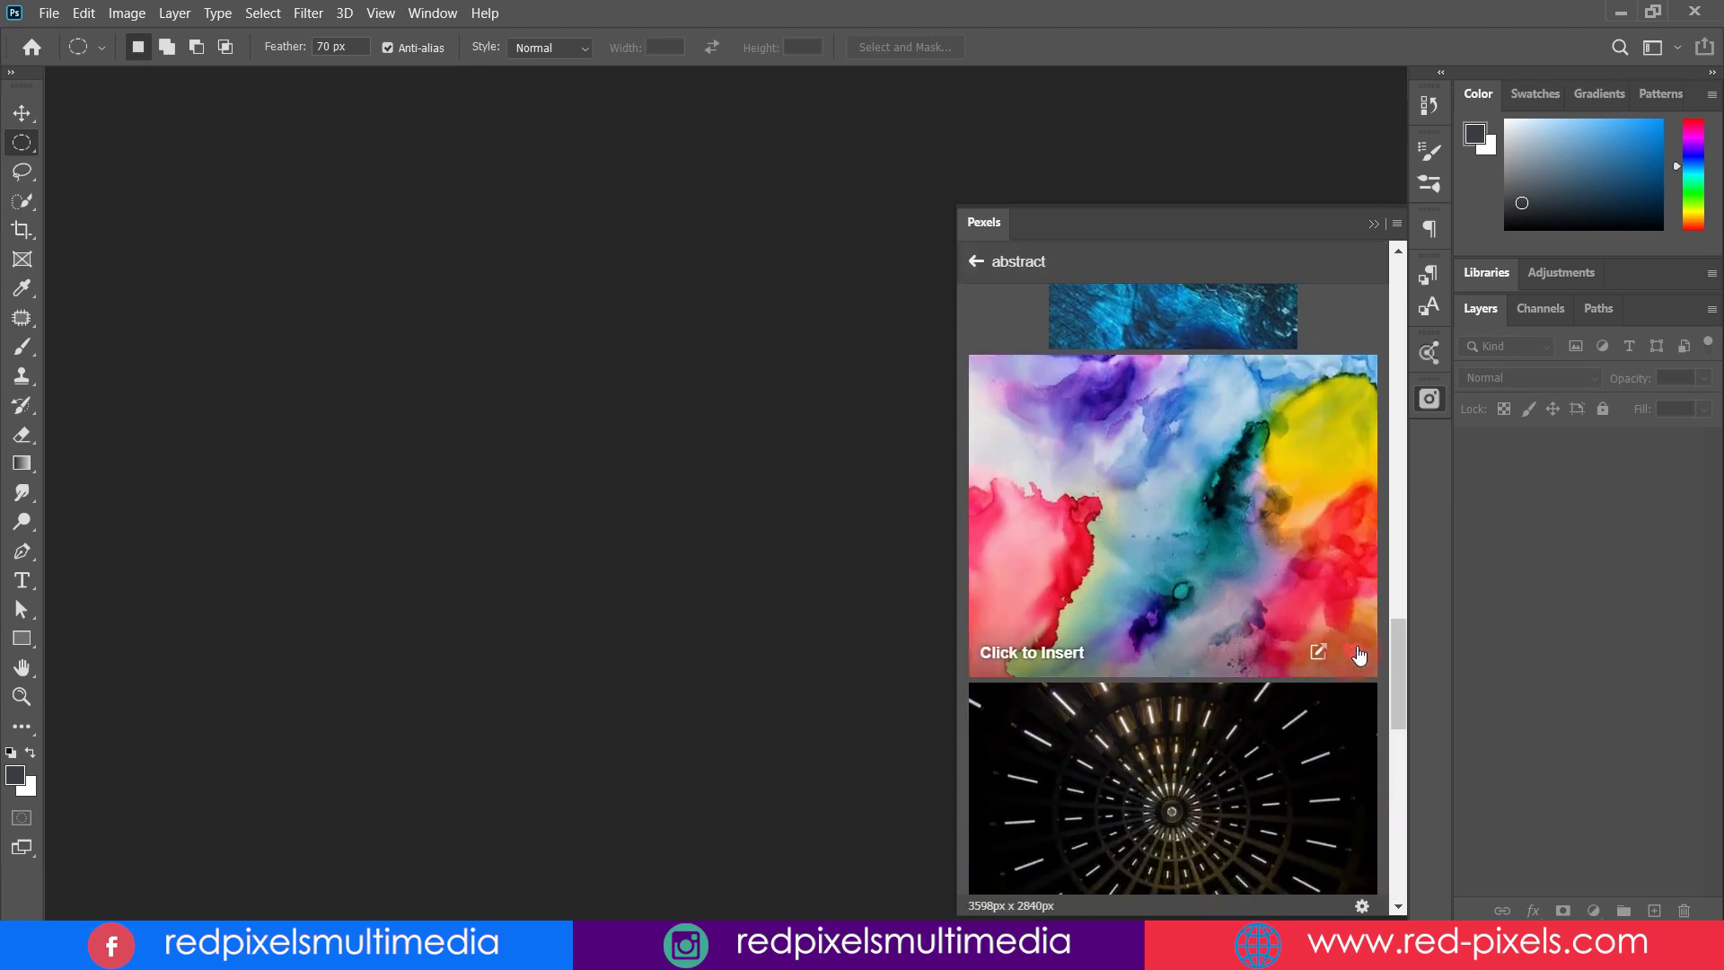
left_click_drag(1391, 646, 1391, 841)
scroll(1391, 841, "down", 5)
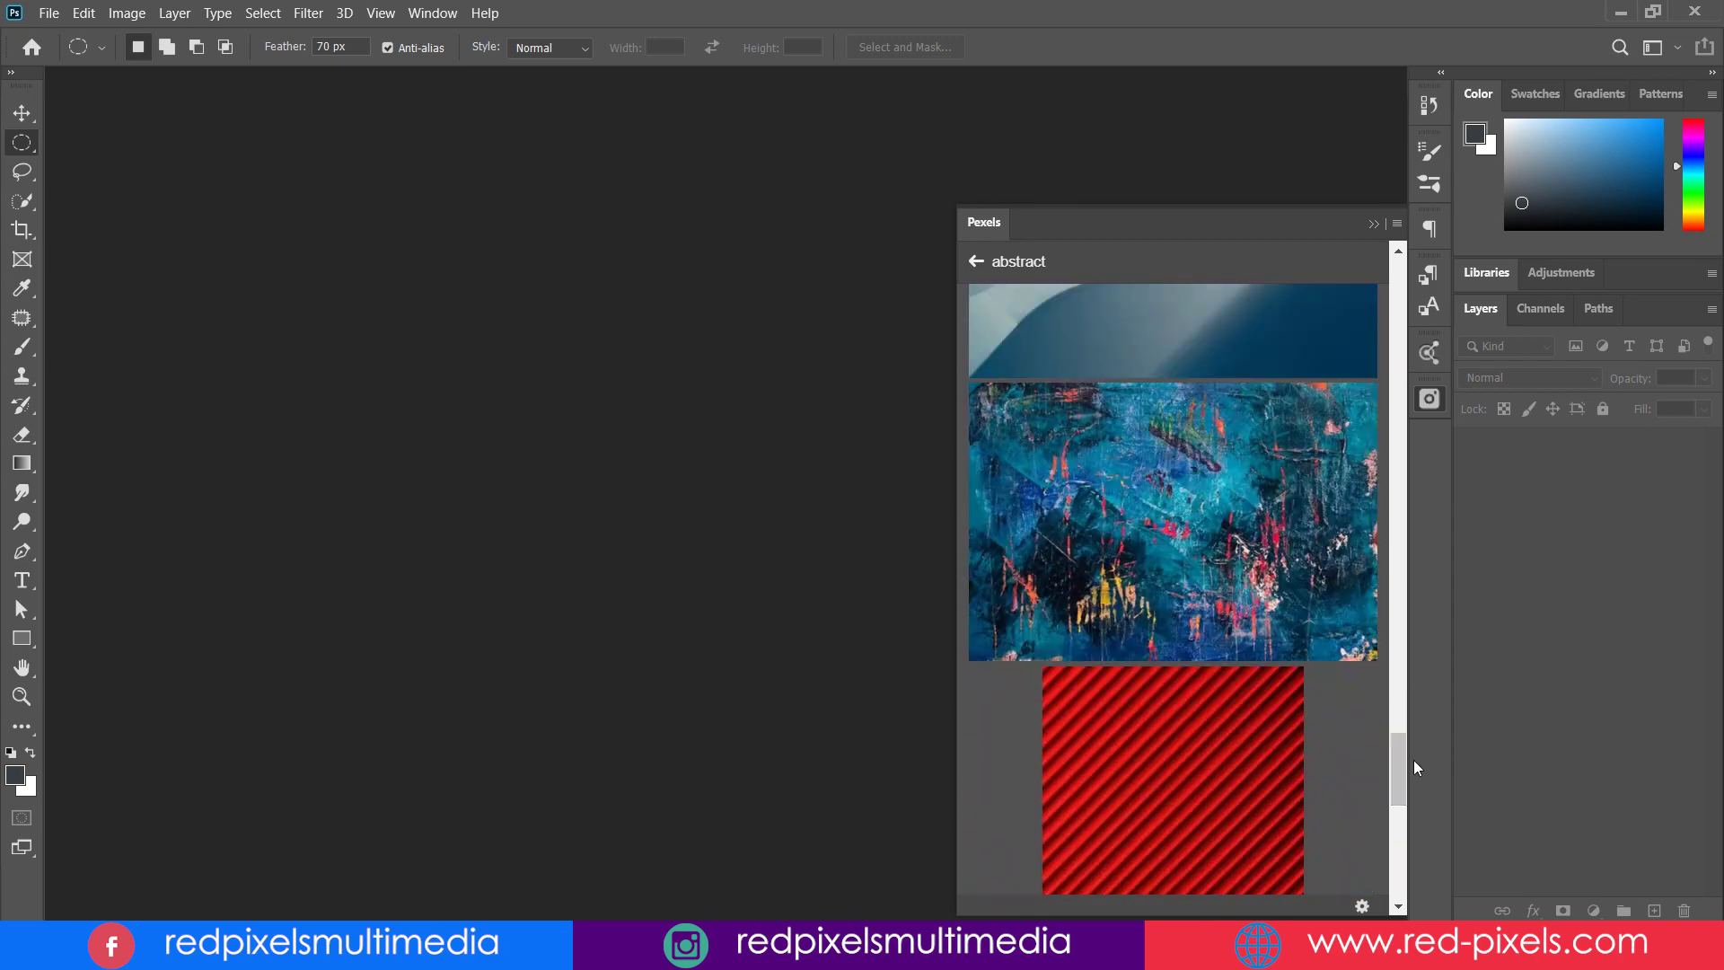
left_click(1352, 636)
scroll(1257, 538, "up", 10)
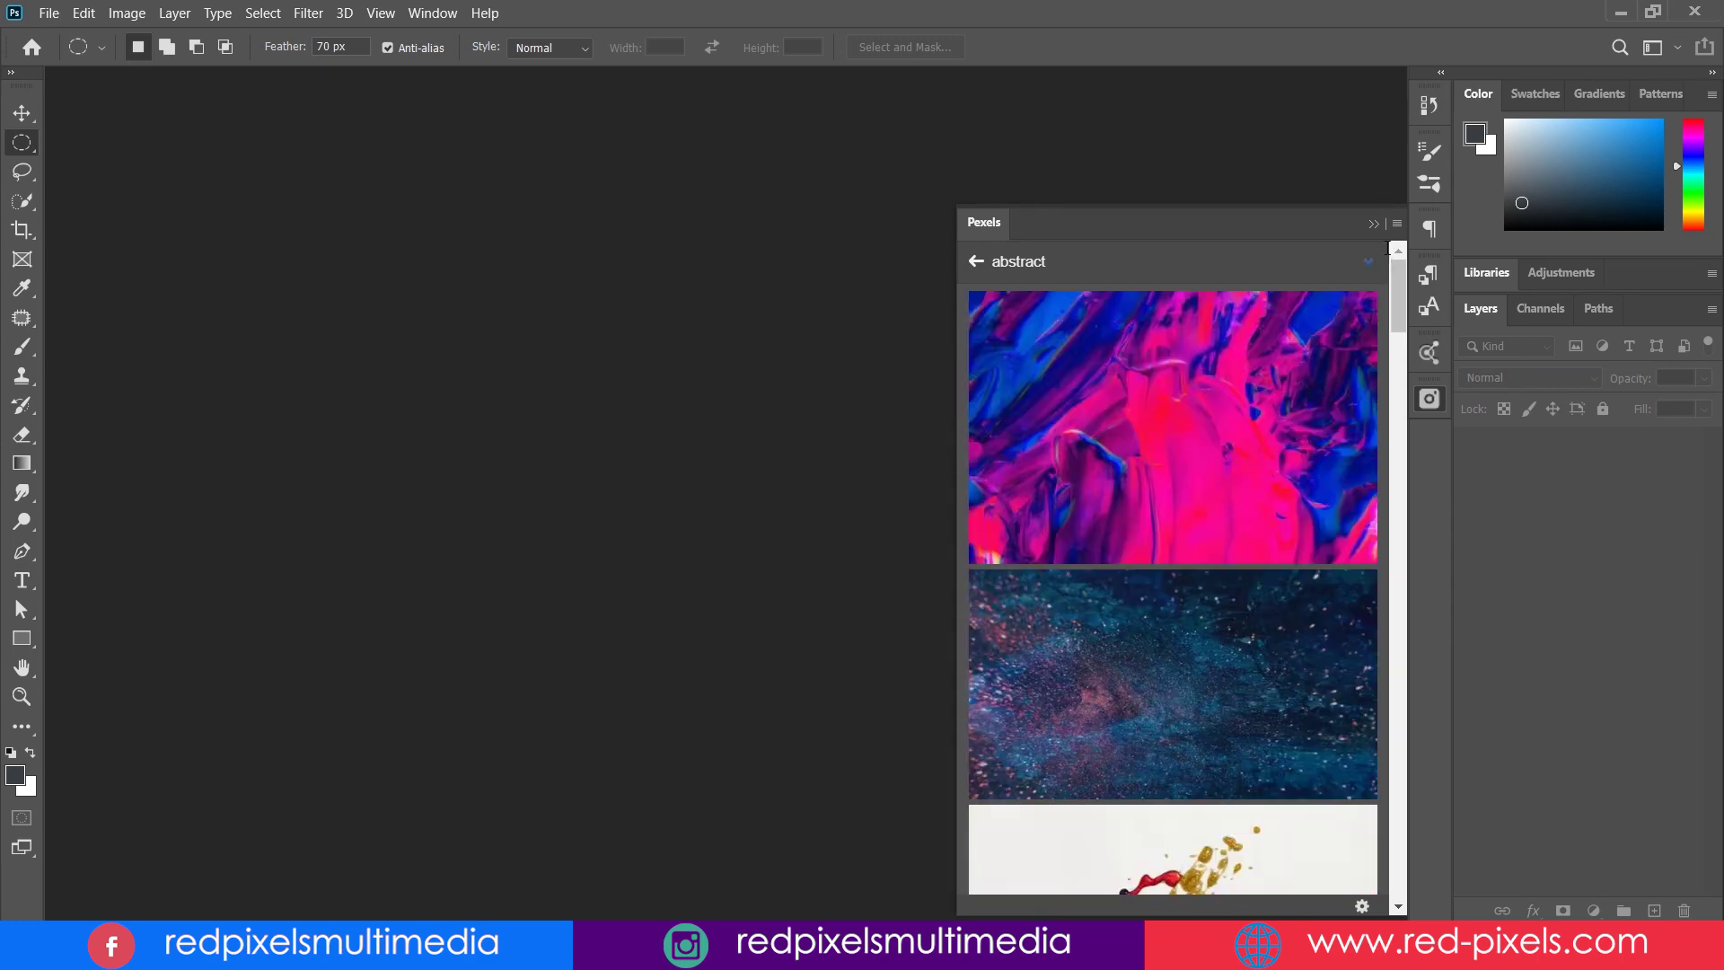
- Return to the start and check the liked photos list
left_click(976, 263)
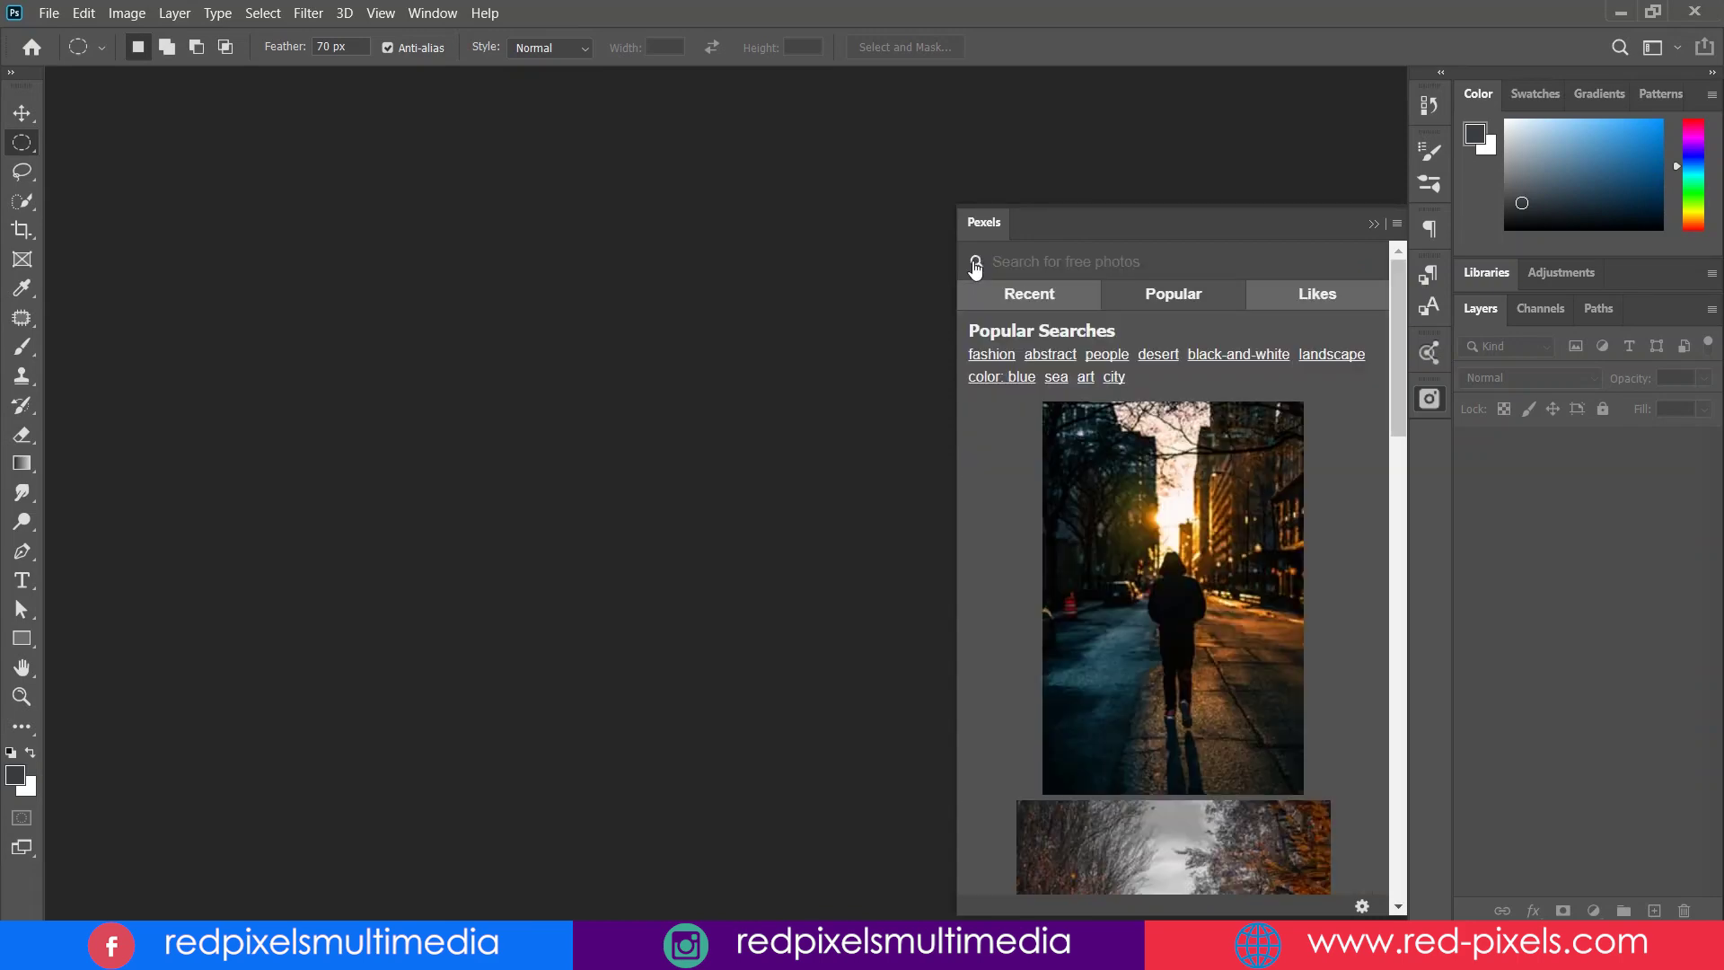
left_click(1312, 296)
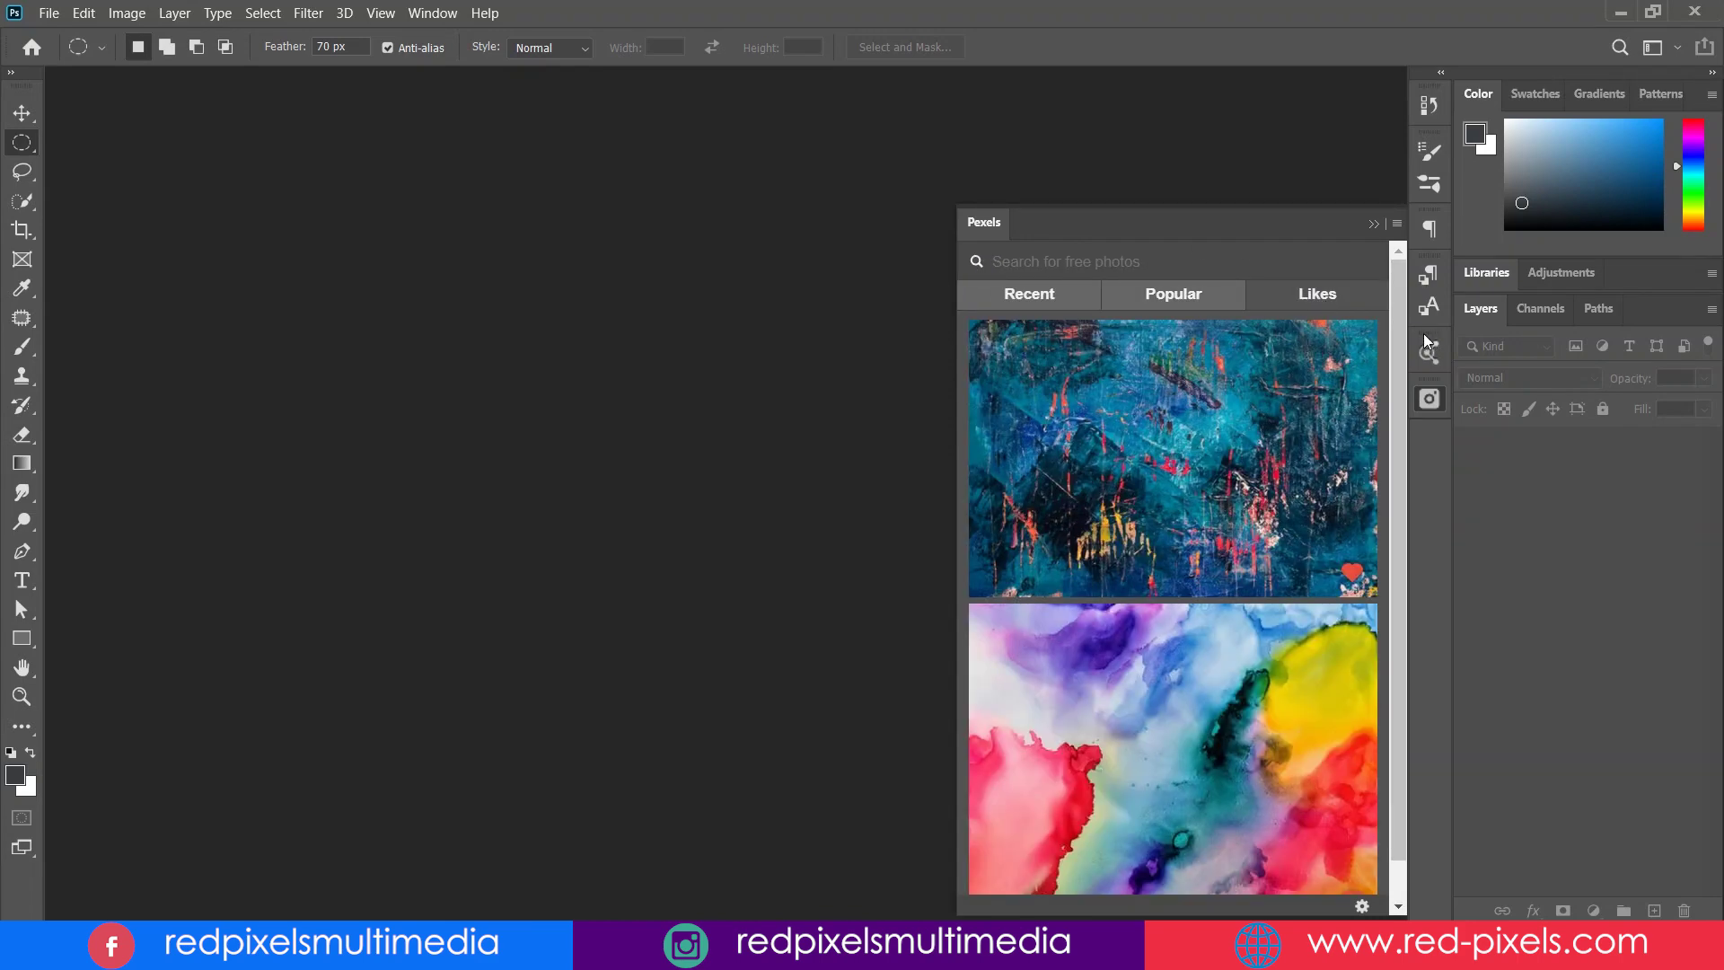
scroll(1406, 339, "down", 15)
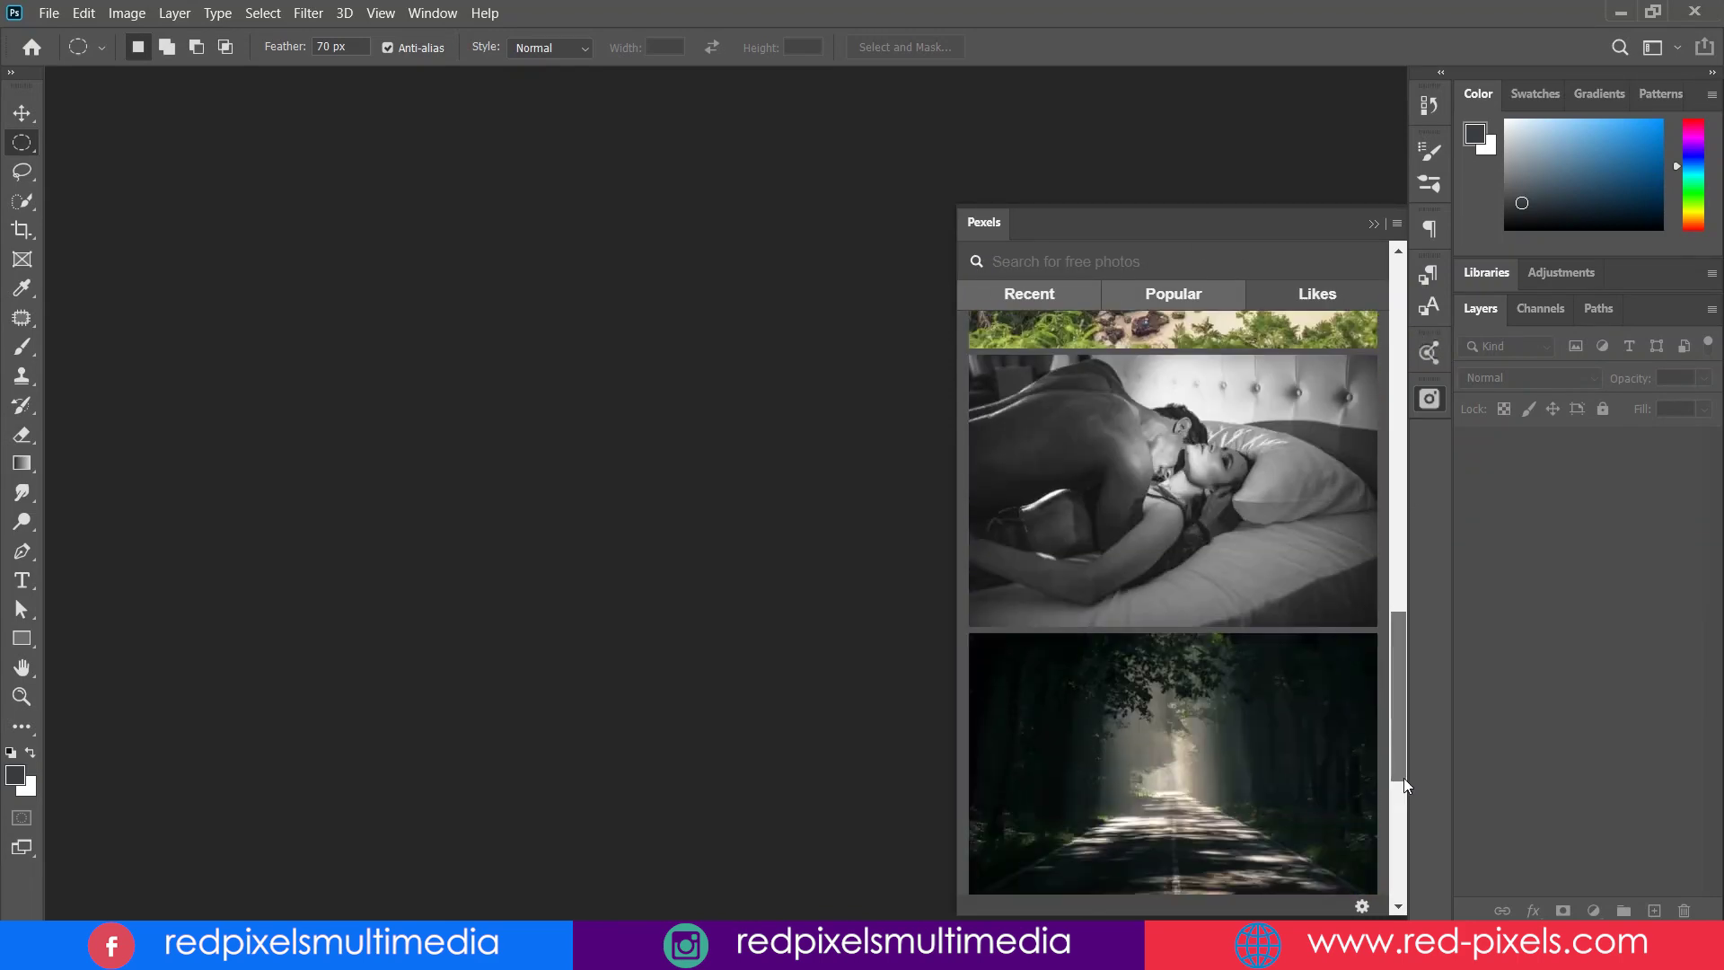
scroll(1412, 669, "up", 15)
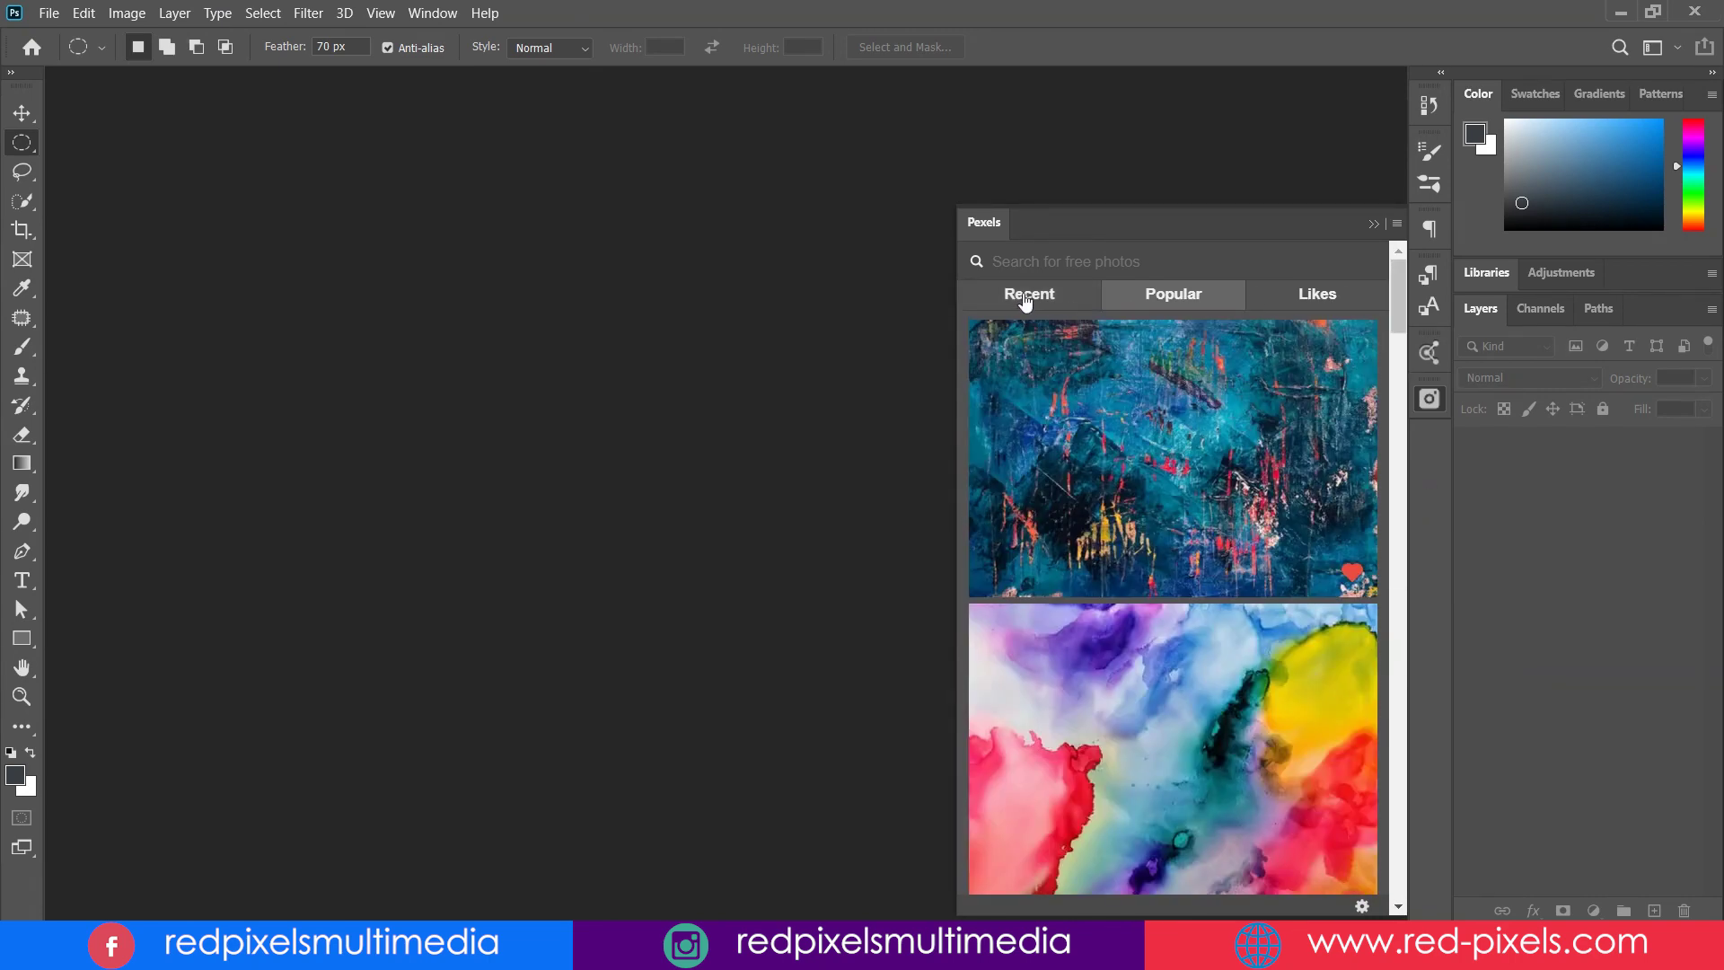
- Search the panel for 'people' photos and scroll through the results
left_click(1025, 299)
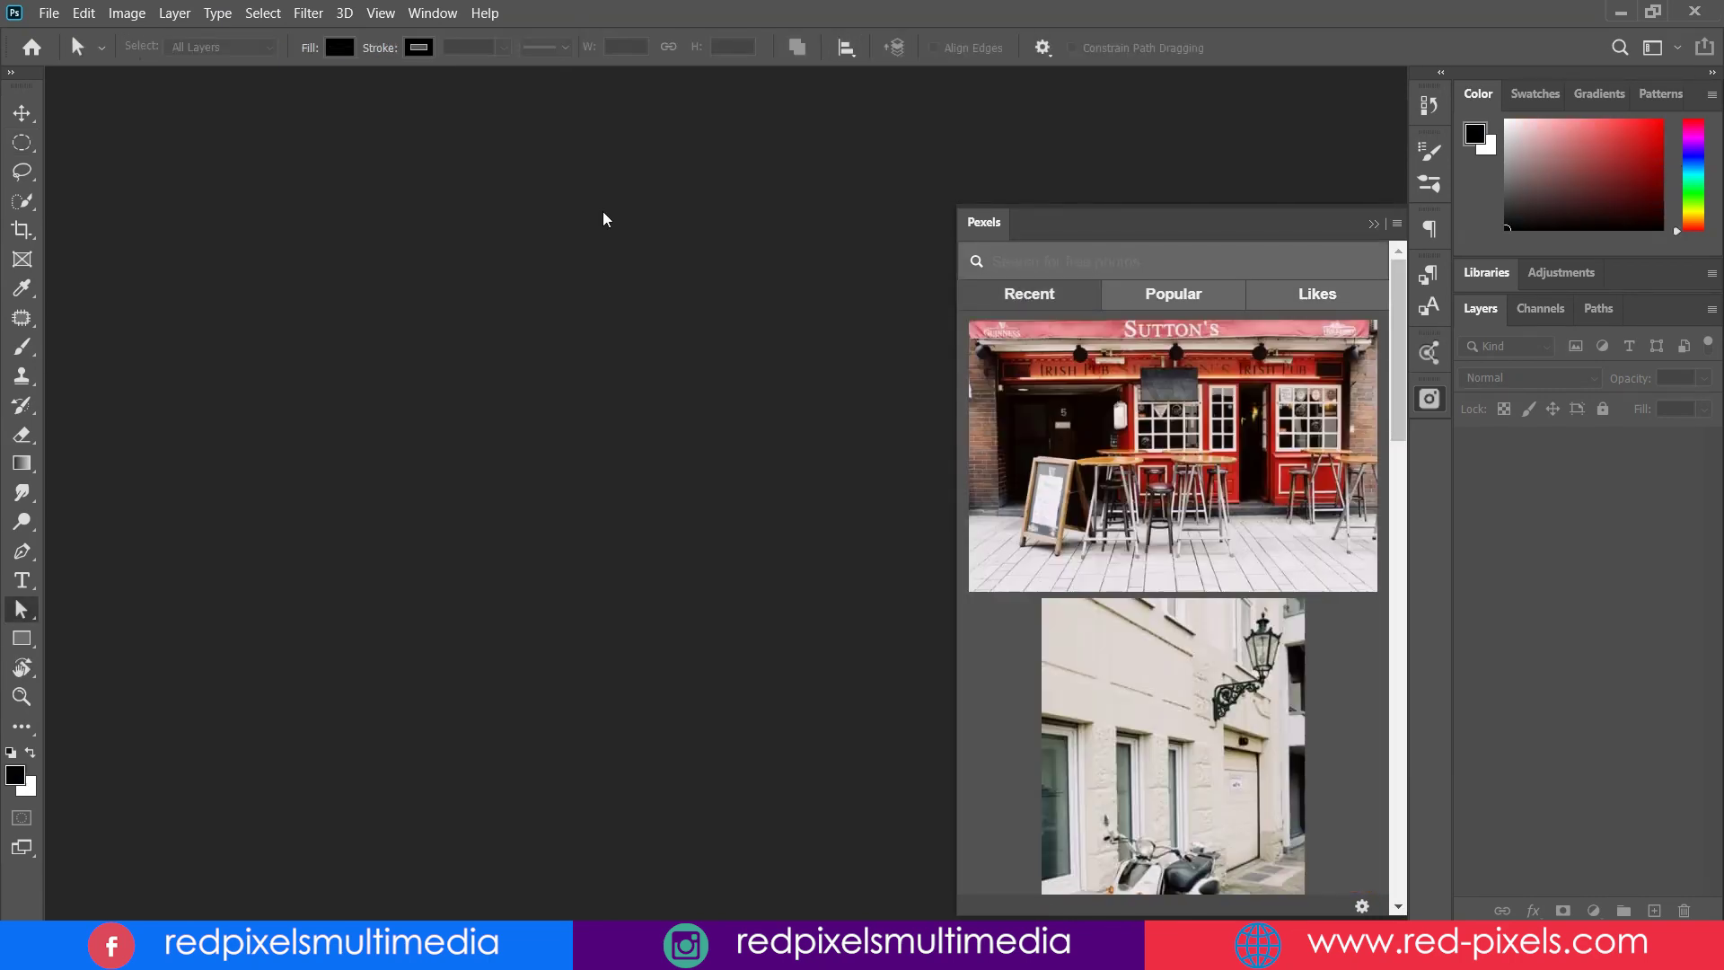
type("people")
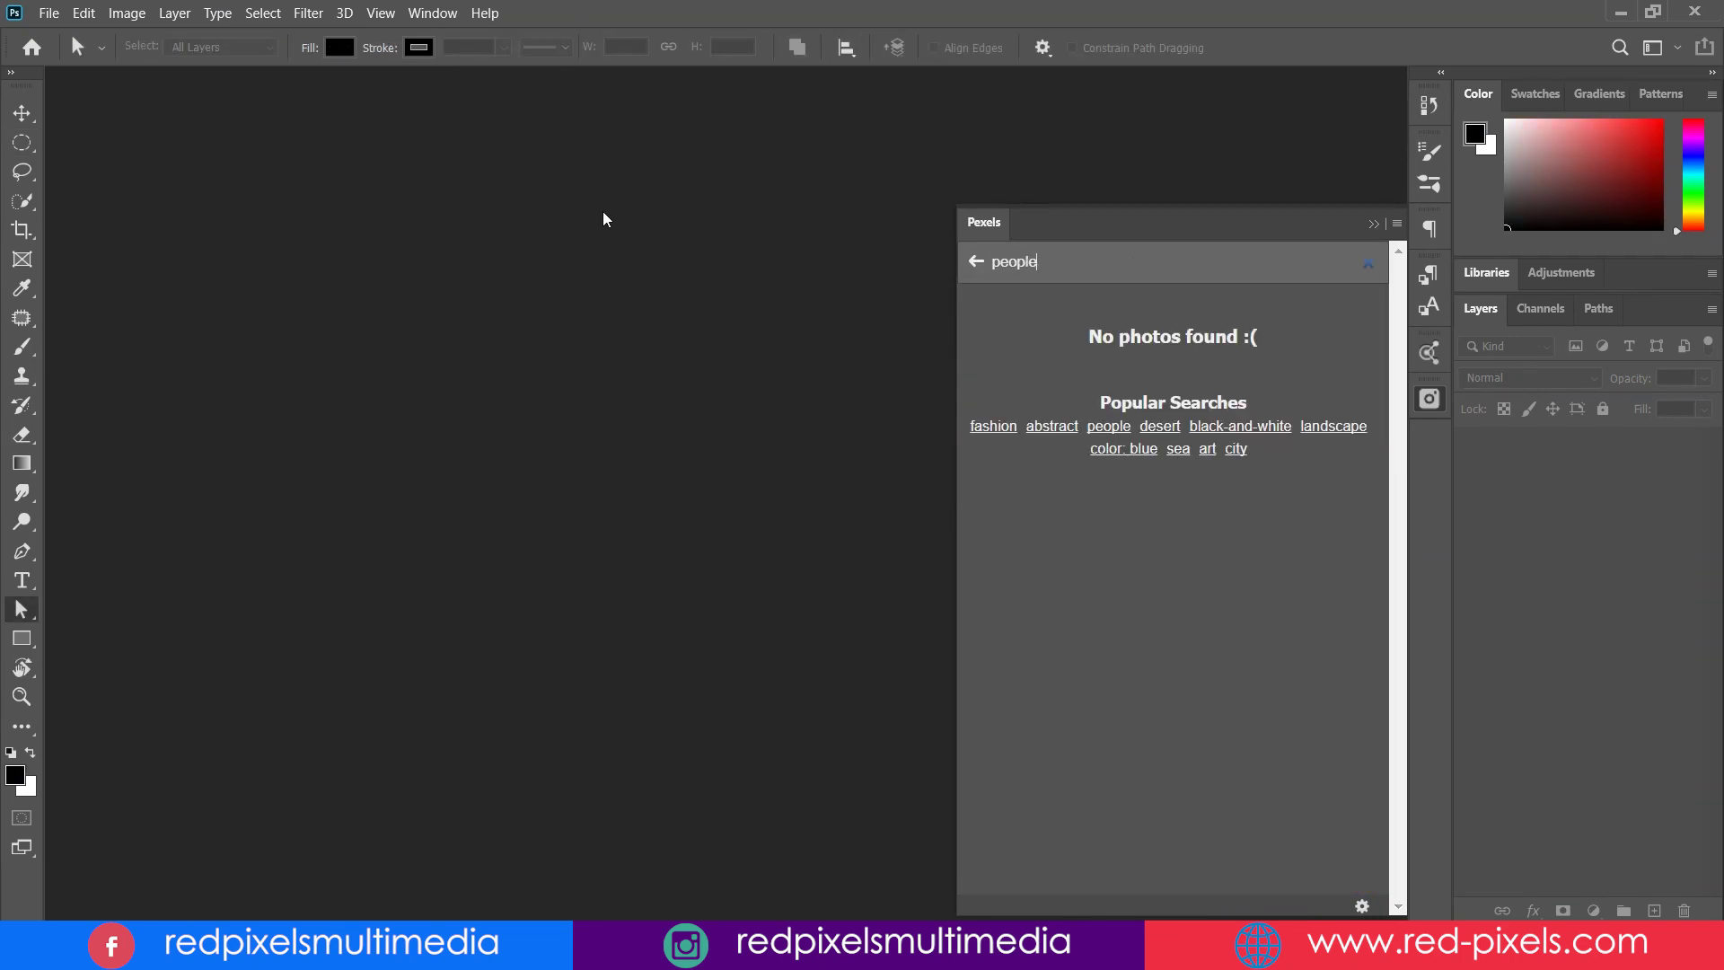
key("Return")
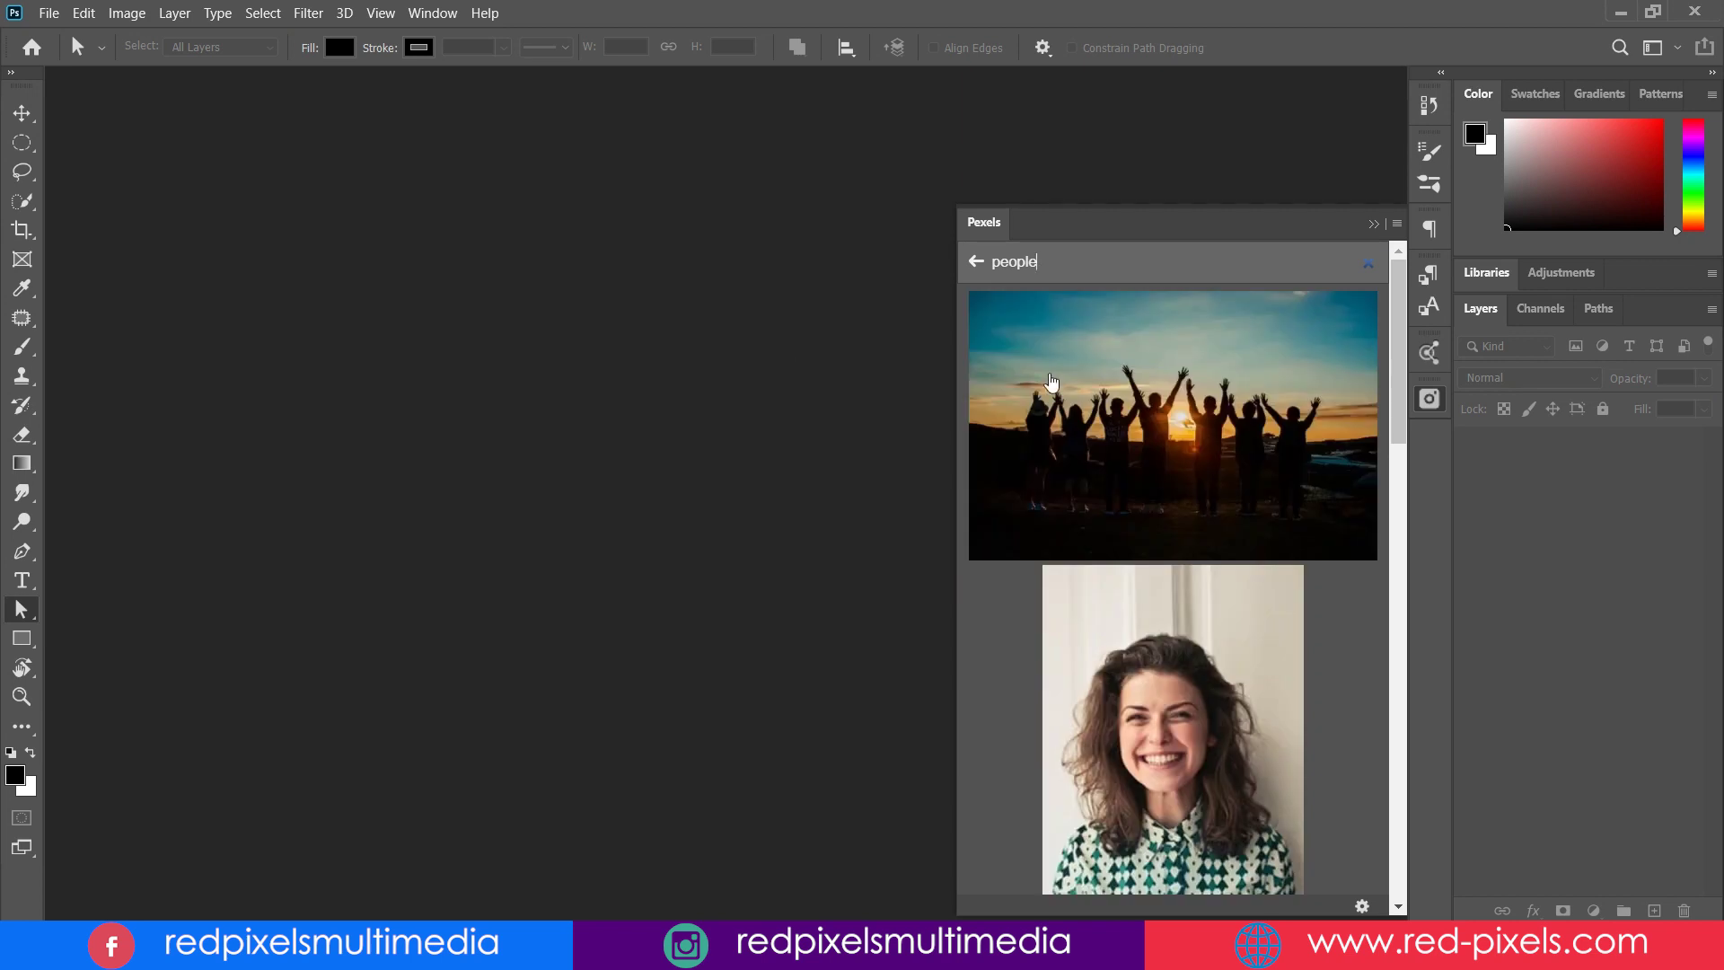
scroll(1374, 385, "down", 10)
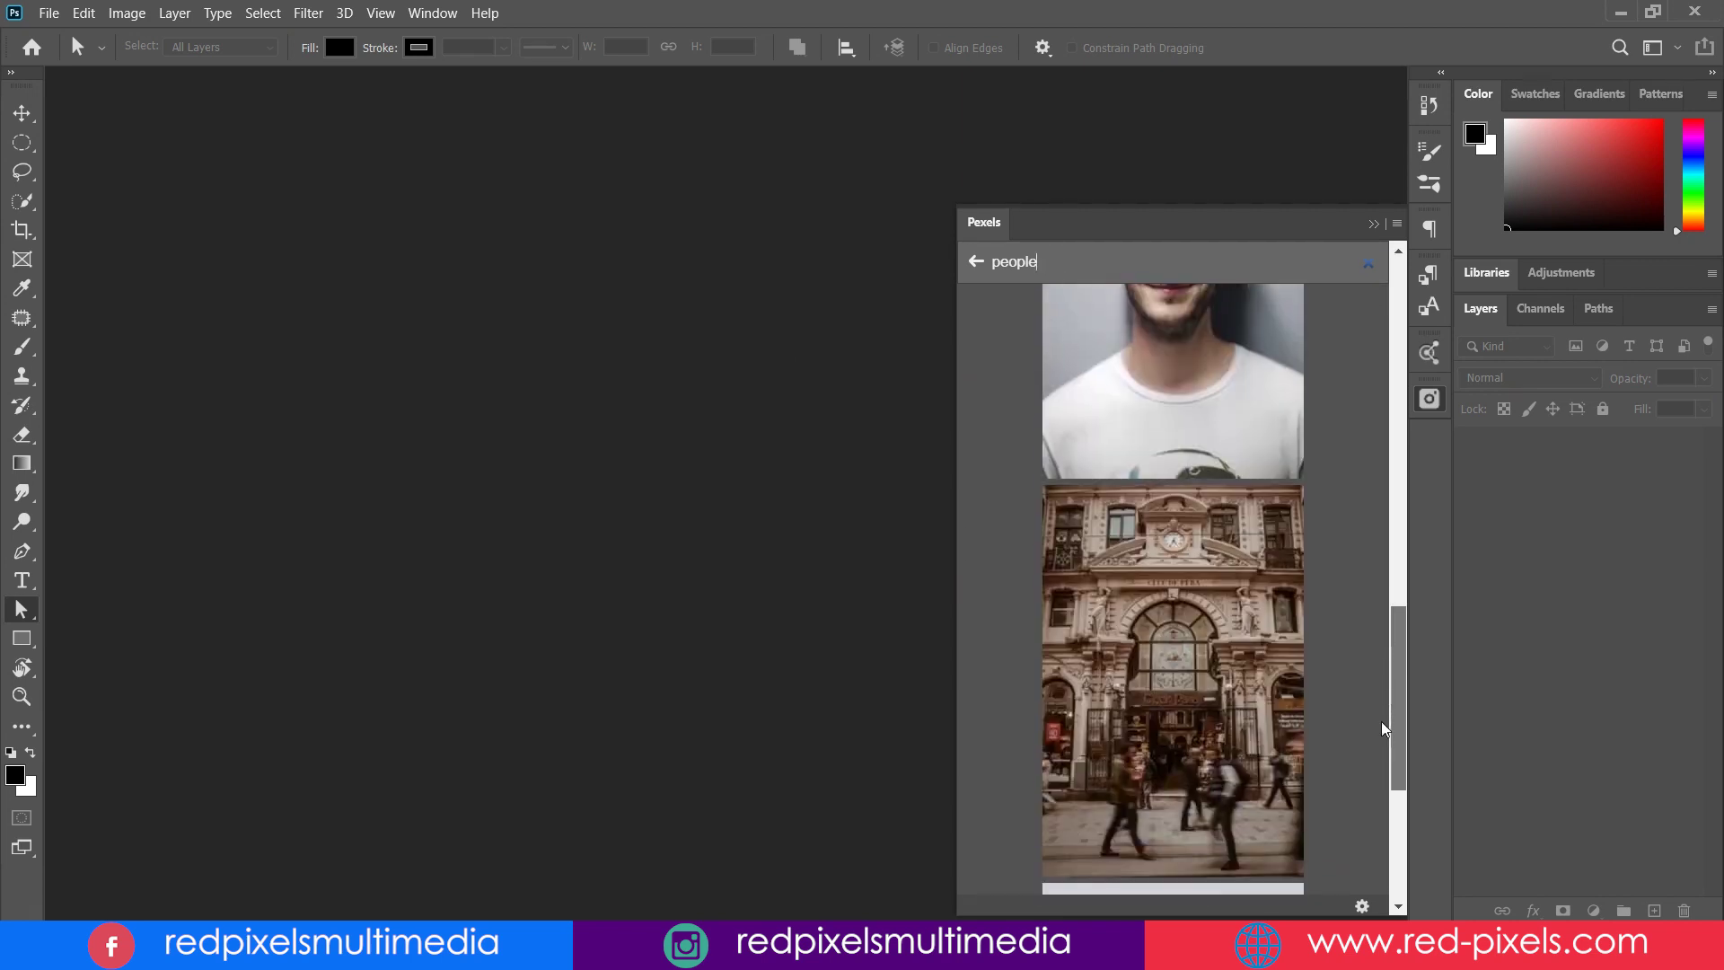
scroll(1373, 853, "down", 5)
left_click_drag(1397, 616, 1414, 889)
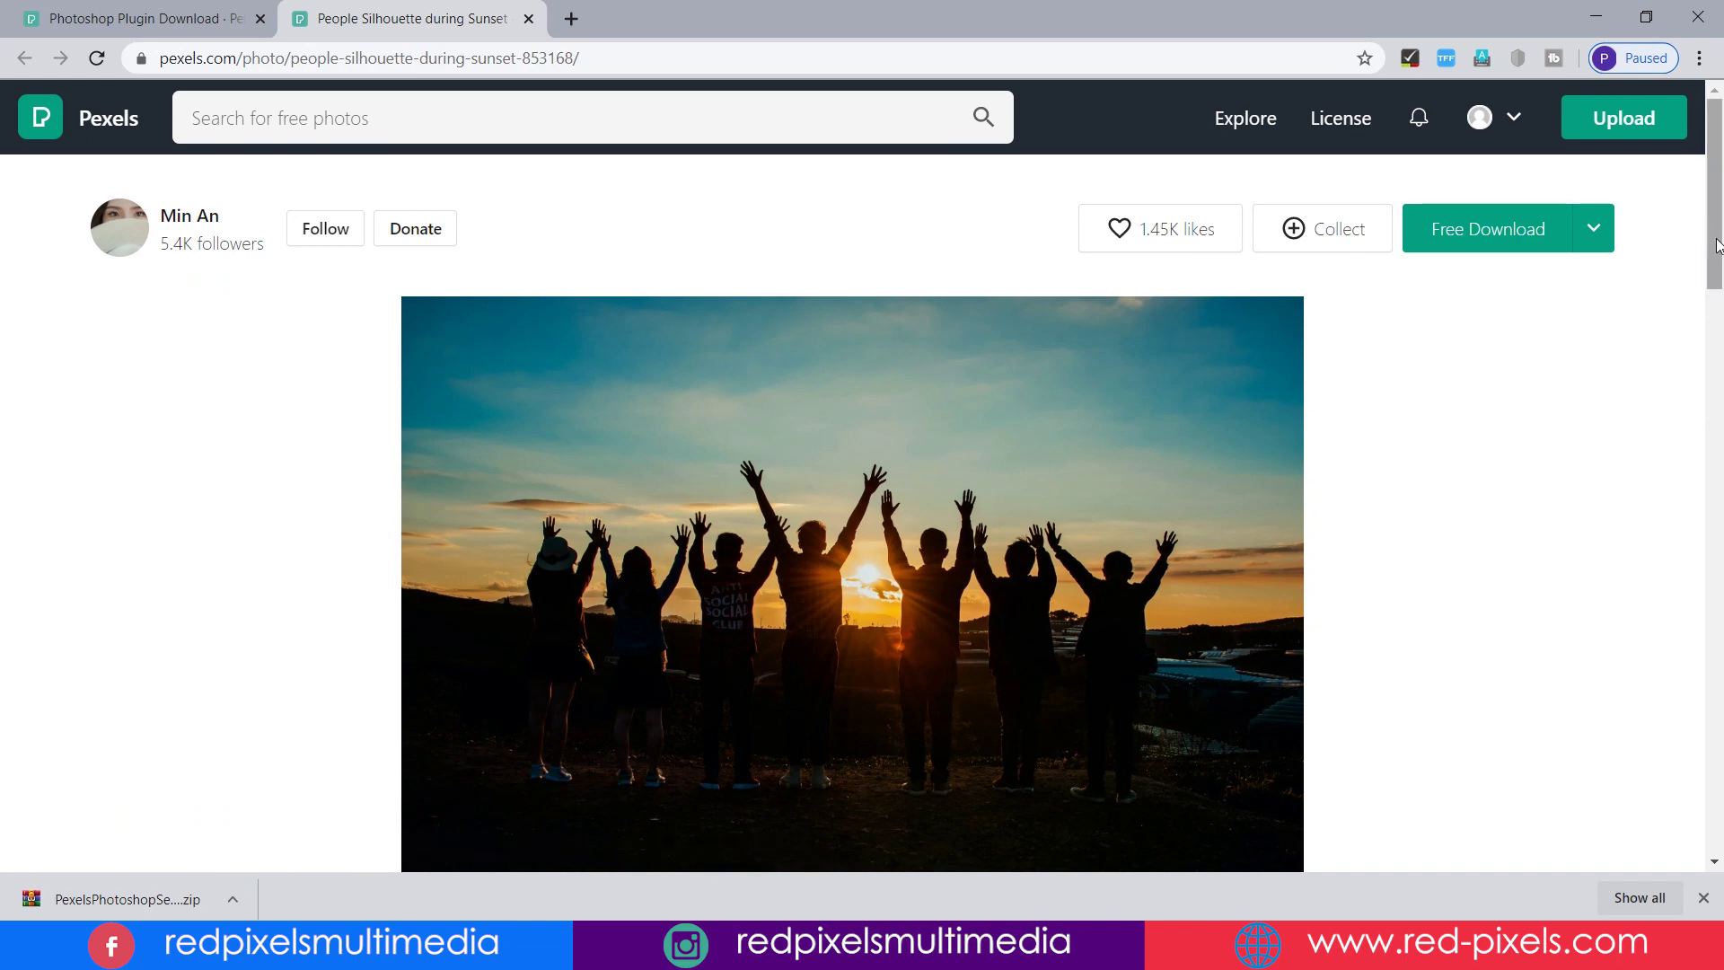
- Open the photo's Info details on its Pexels page
scroll(1715, 238, "down", 7)
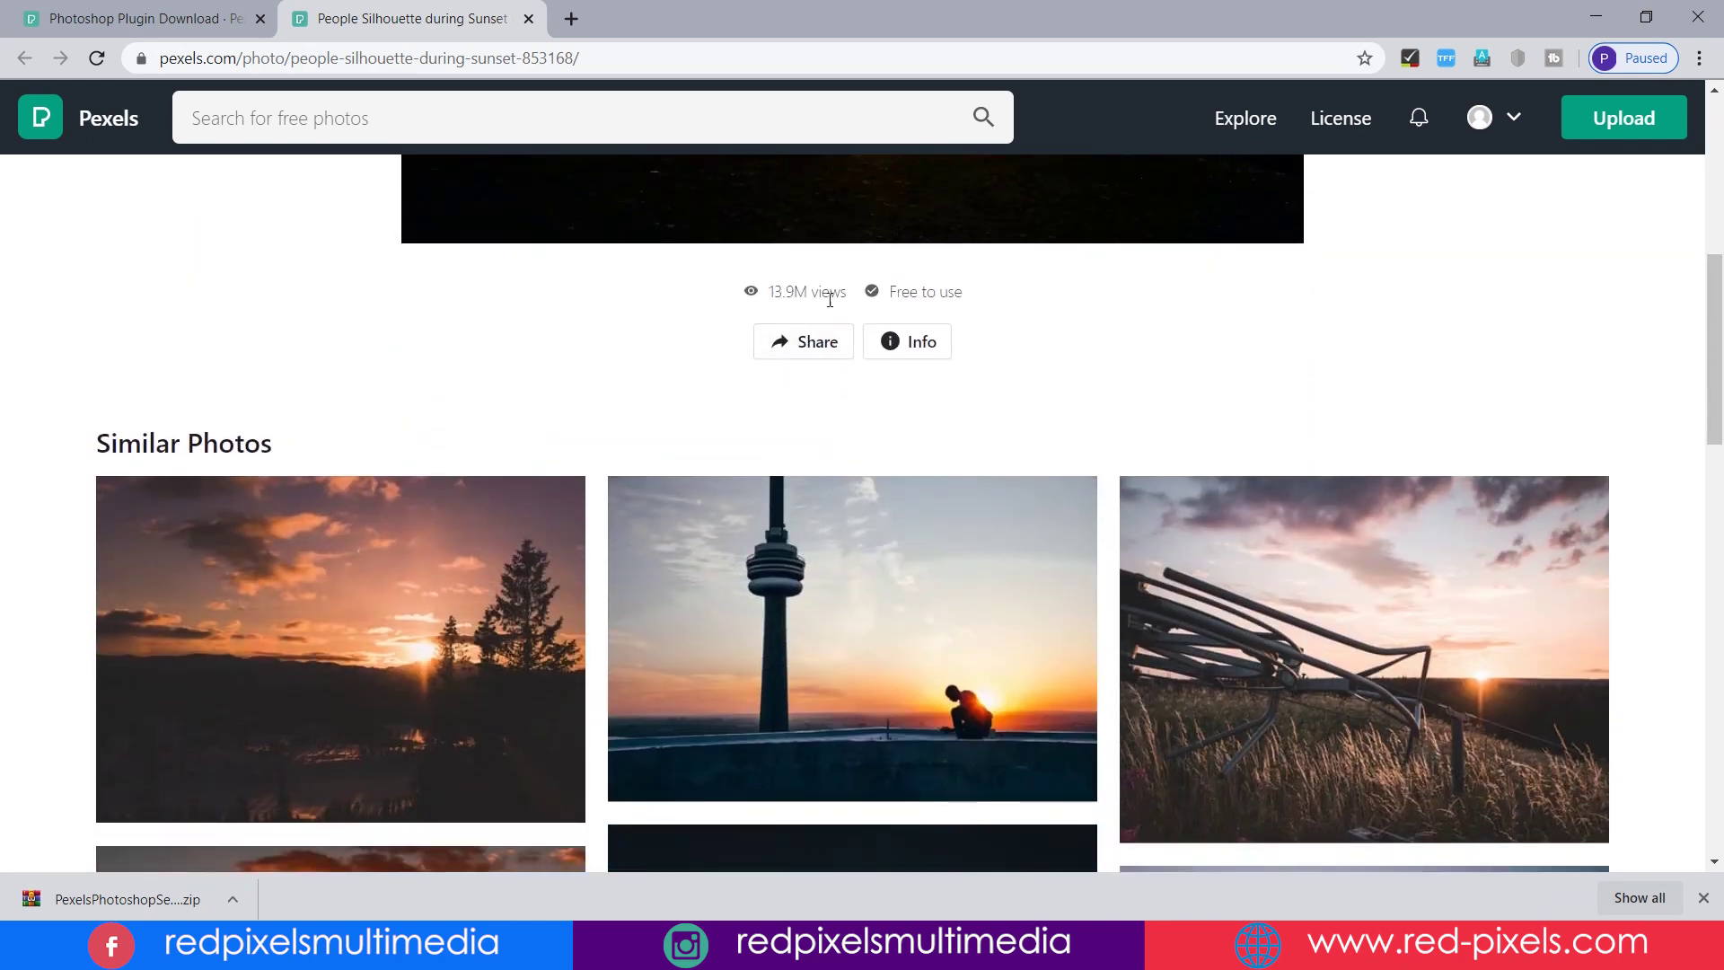
left_click(923, 340)
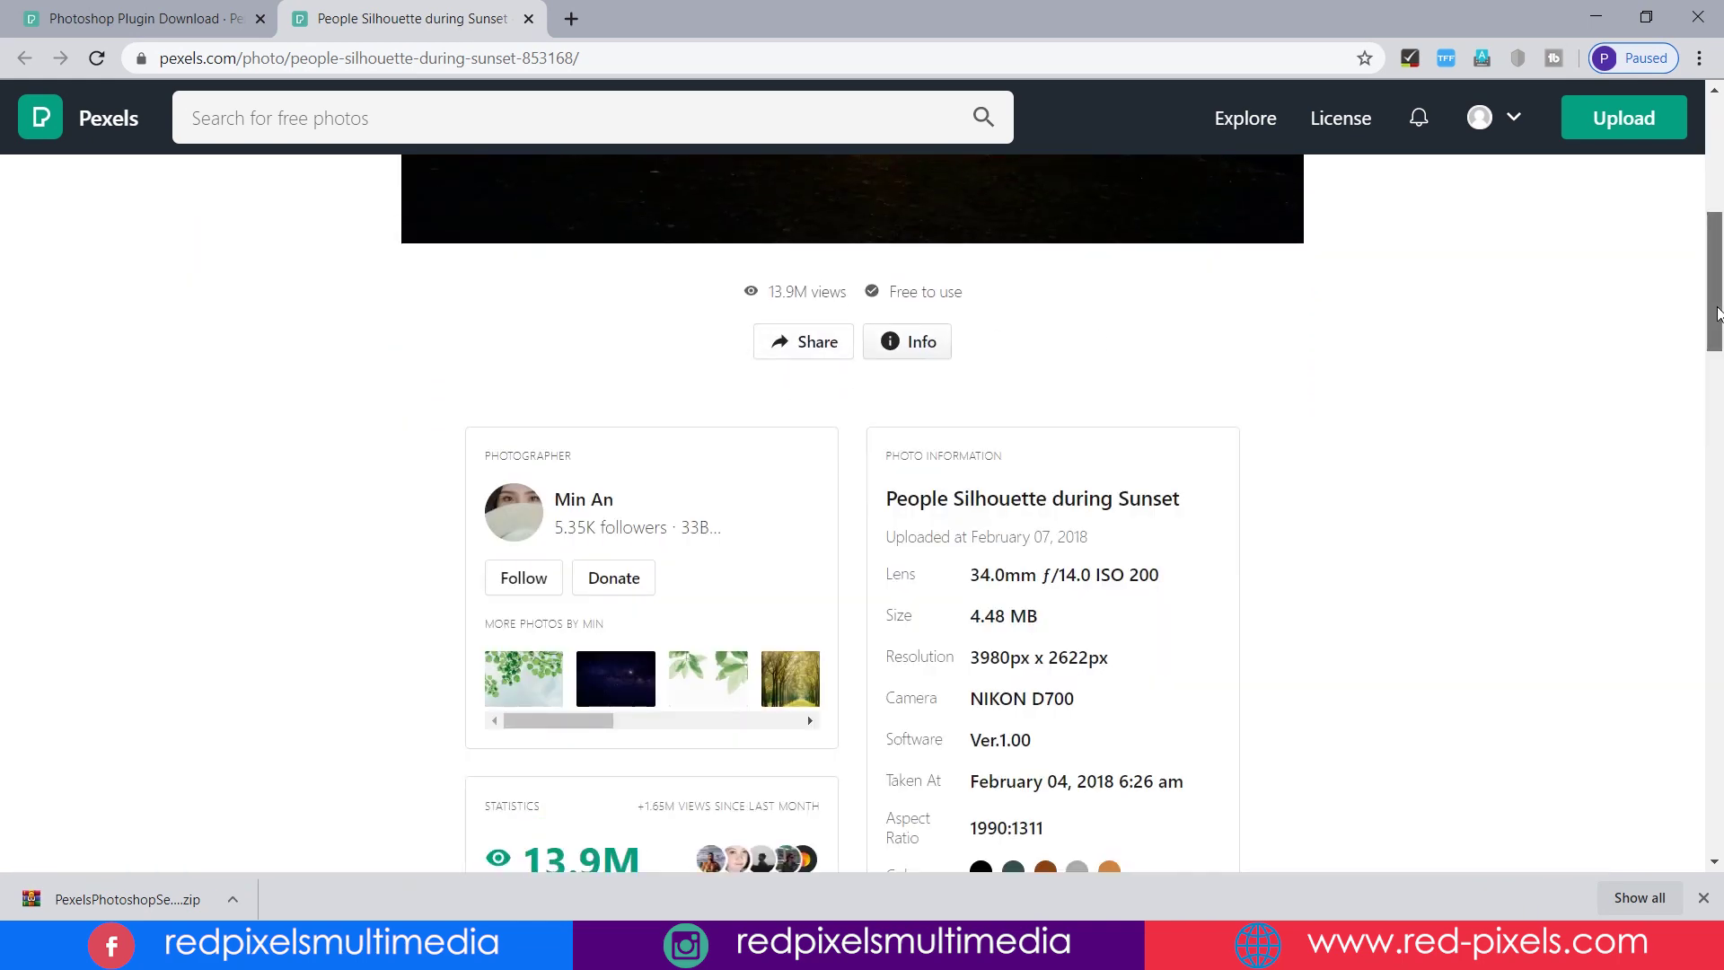
scroll(1717, 316, "down", 2)
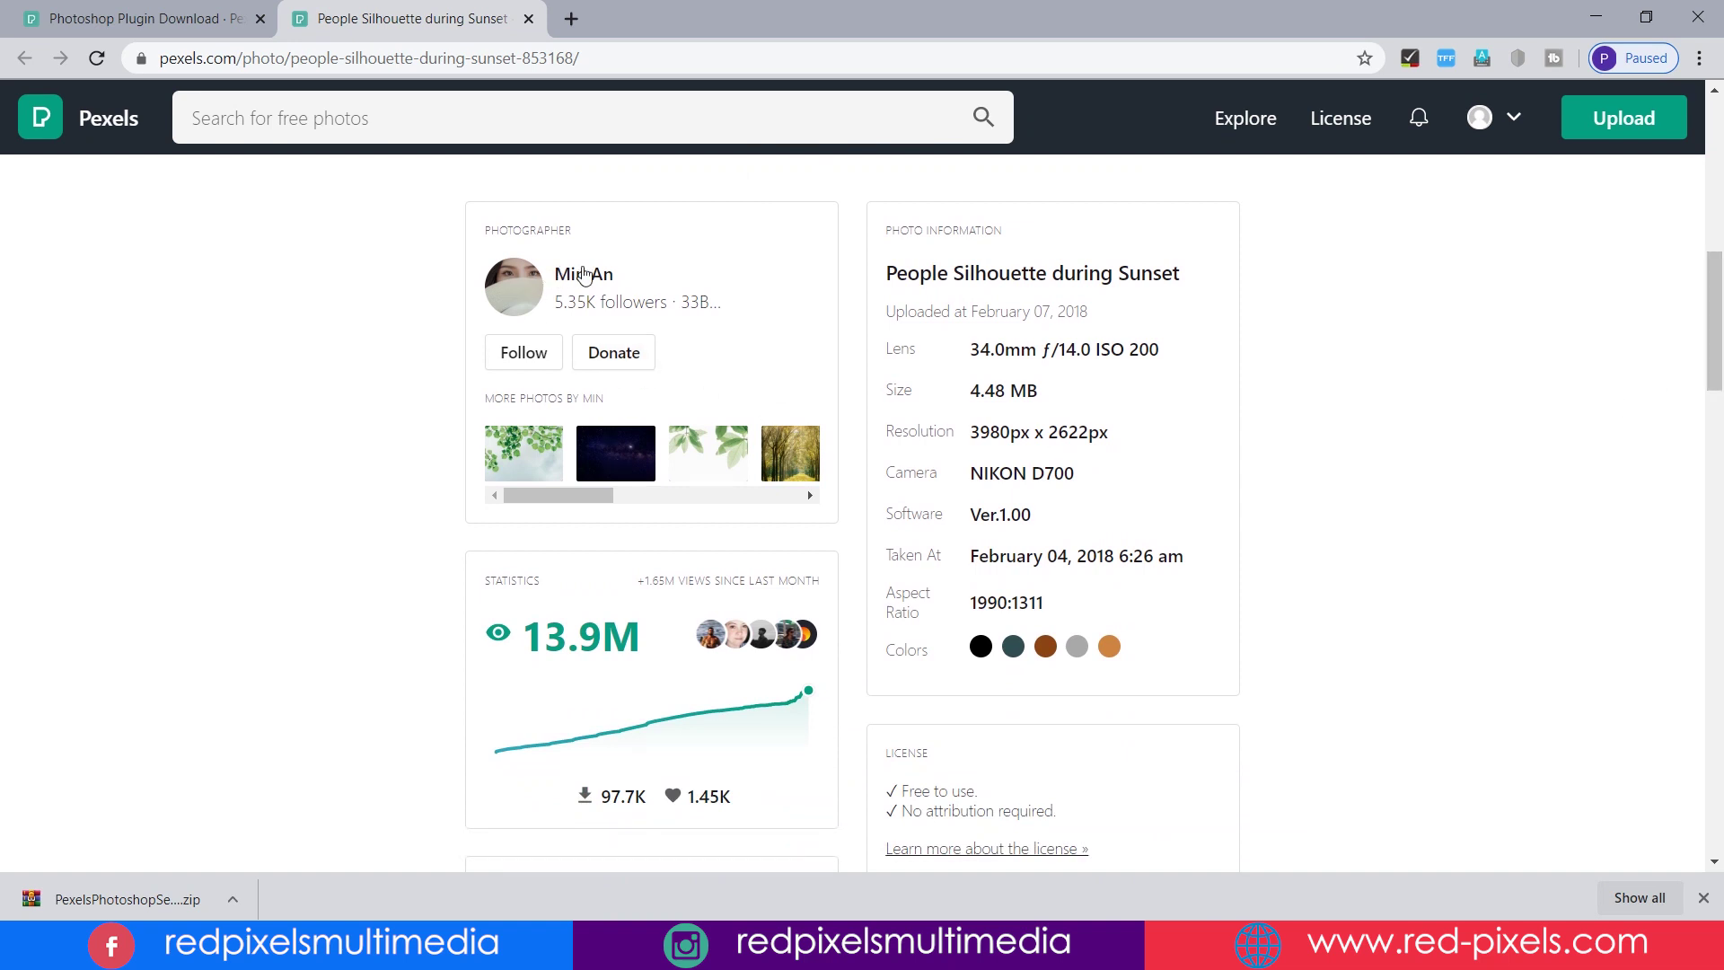
scroll(1410, 453, "up", 1)
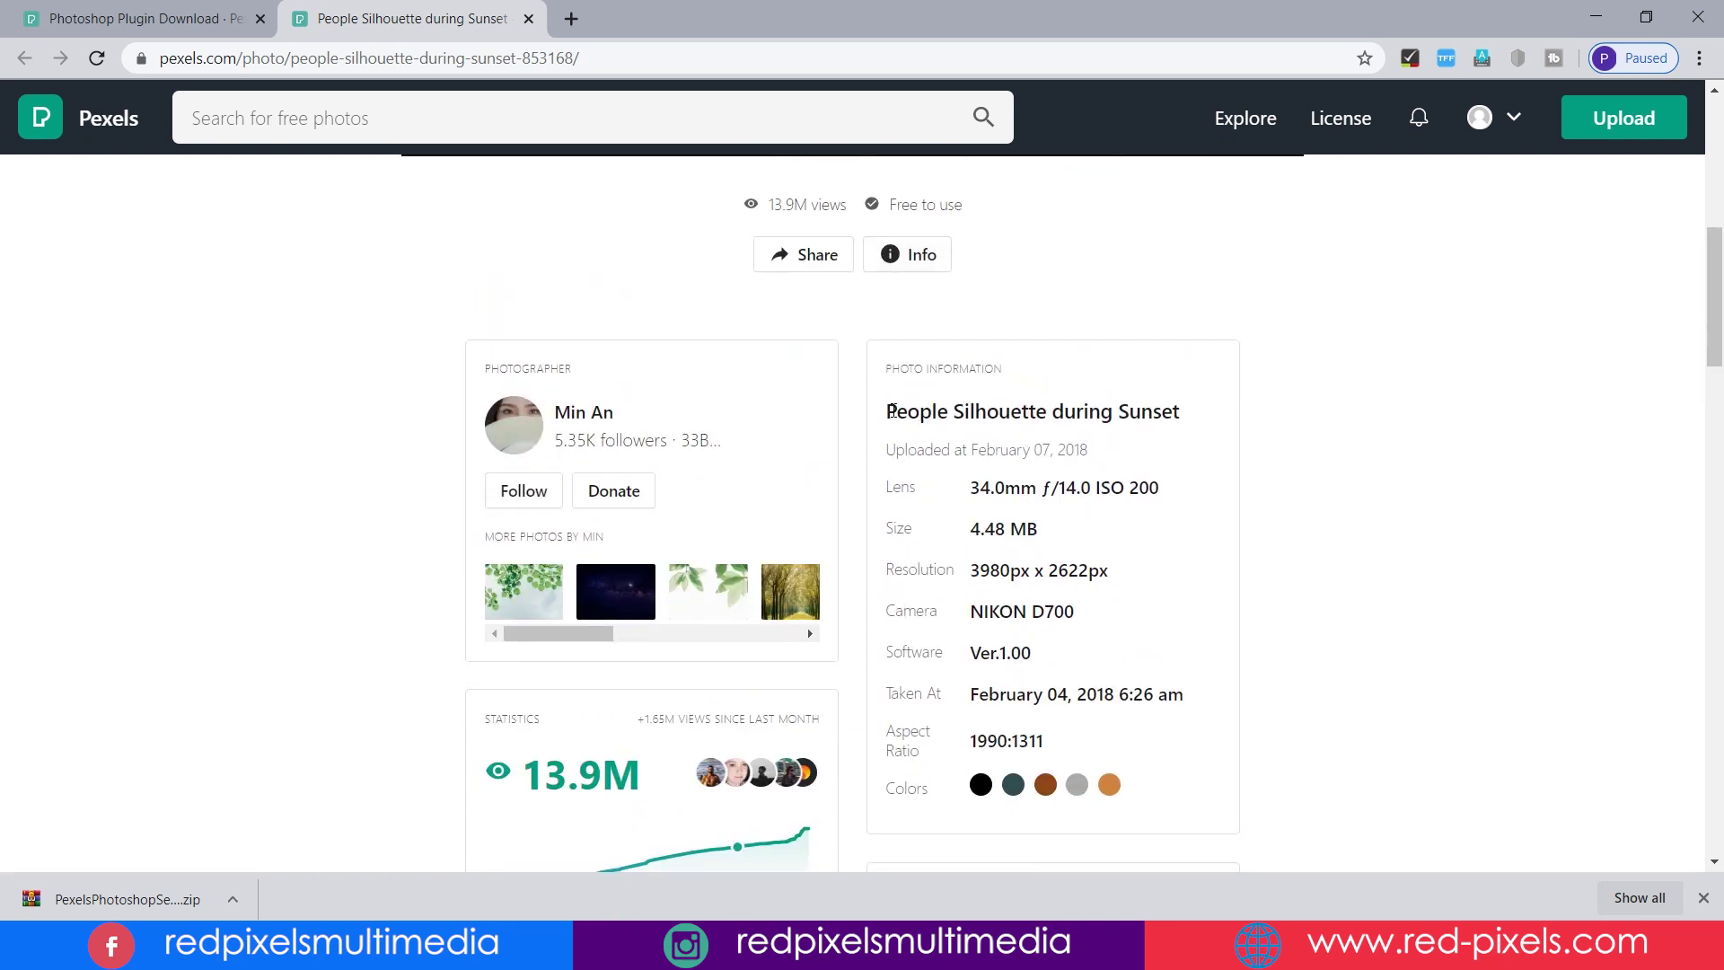
- Highlight the Photo Information values, including 3980px x 2622px resolution, lens and 1990:1311 ratio
left_click_drag(885, 411, 1227, 415)
left_click_drag(969, 492, 1182, 493)
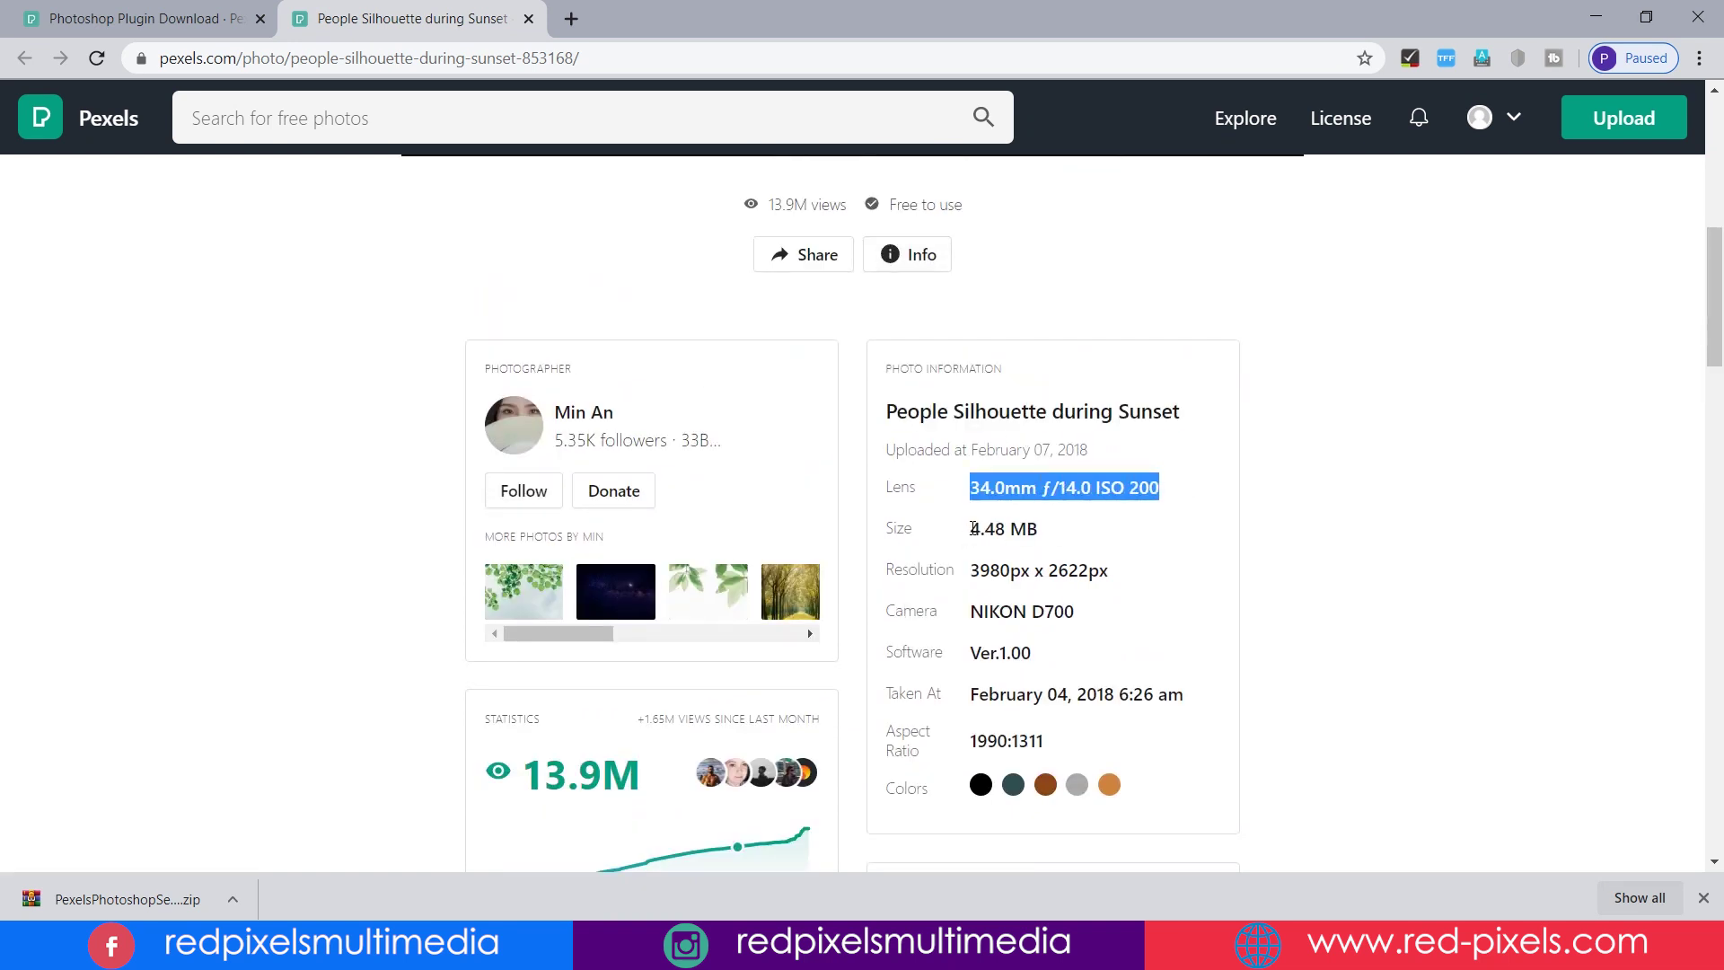
left_click_drag(970, 529, 1129, 576)
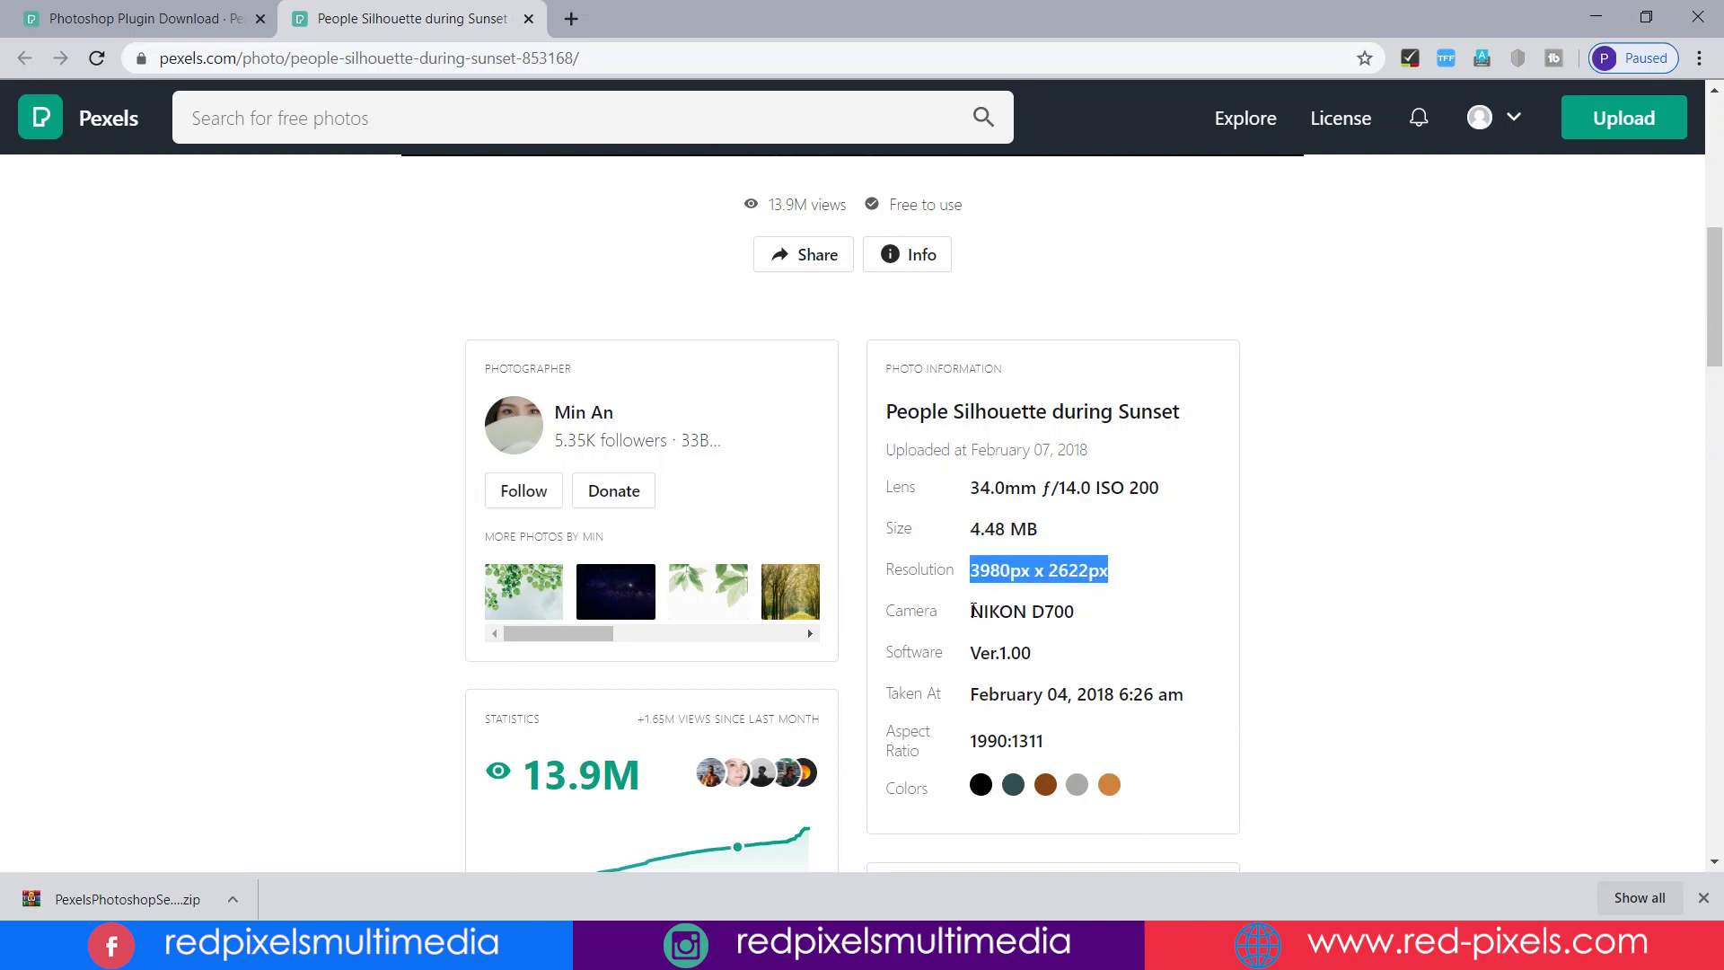
left_click_drag(973, 612, 1092, 622)
left_click_drag(972, 653, 1183, 689)
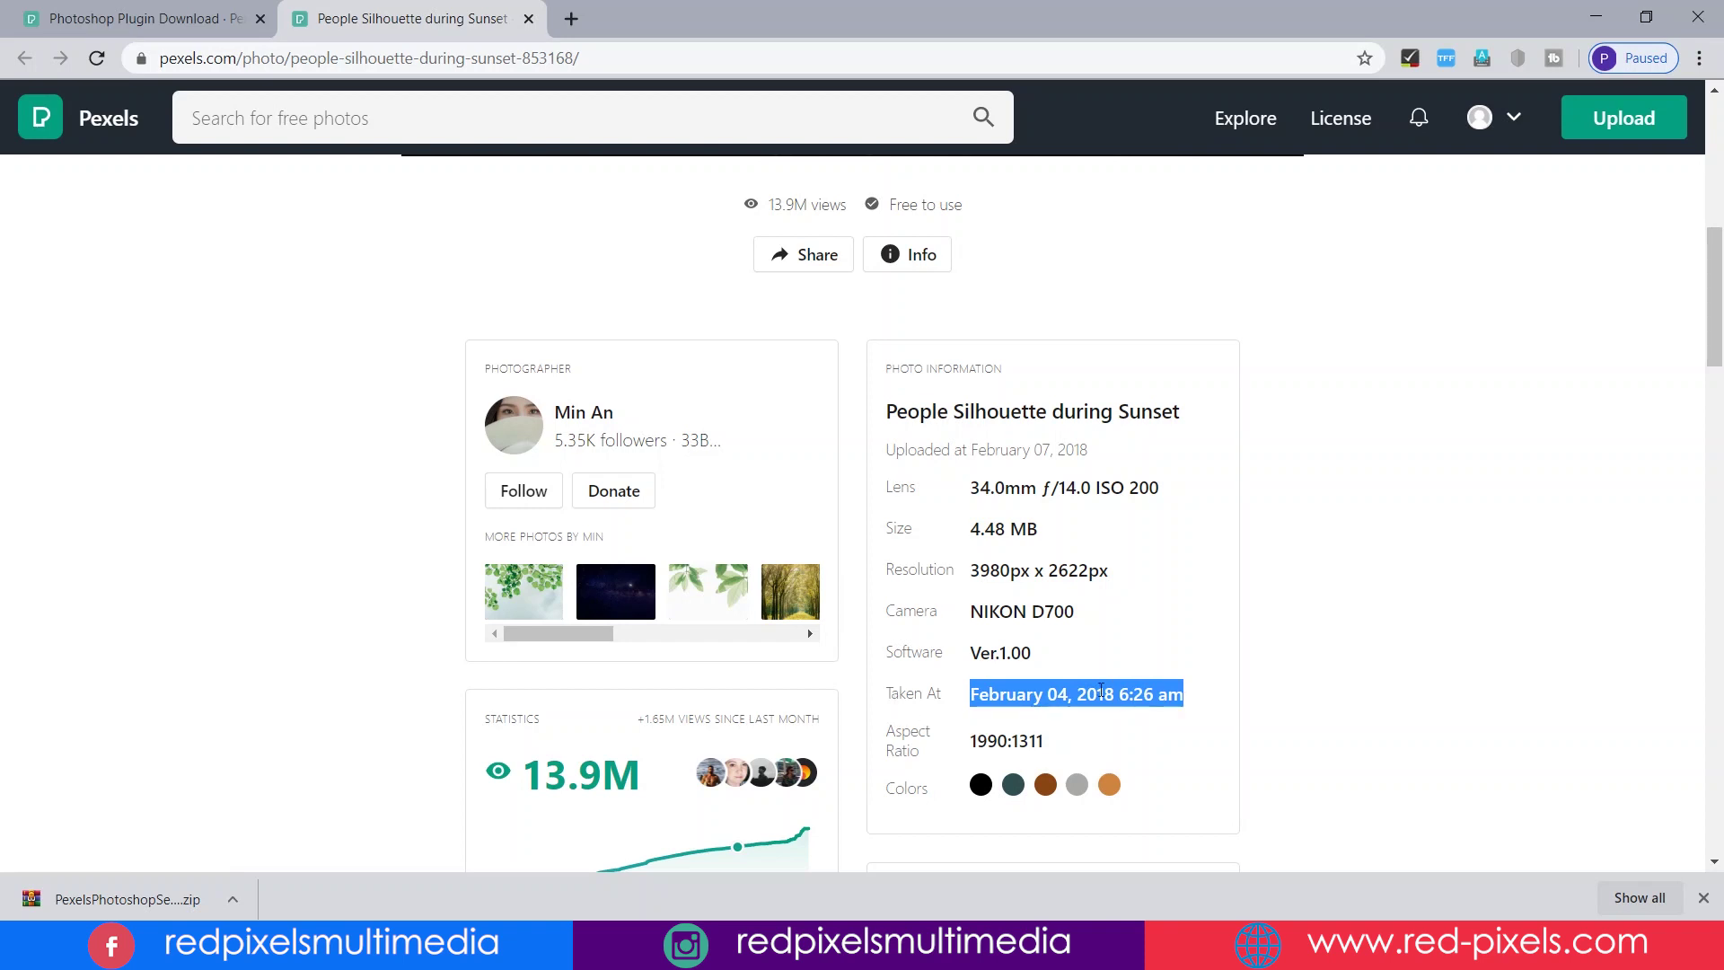
left_click_drag(971, 745, 1107, 734)
left_click(1107, 734)
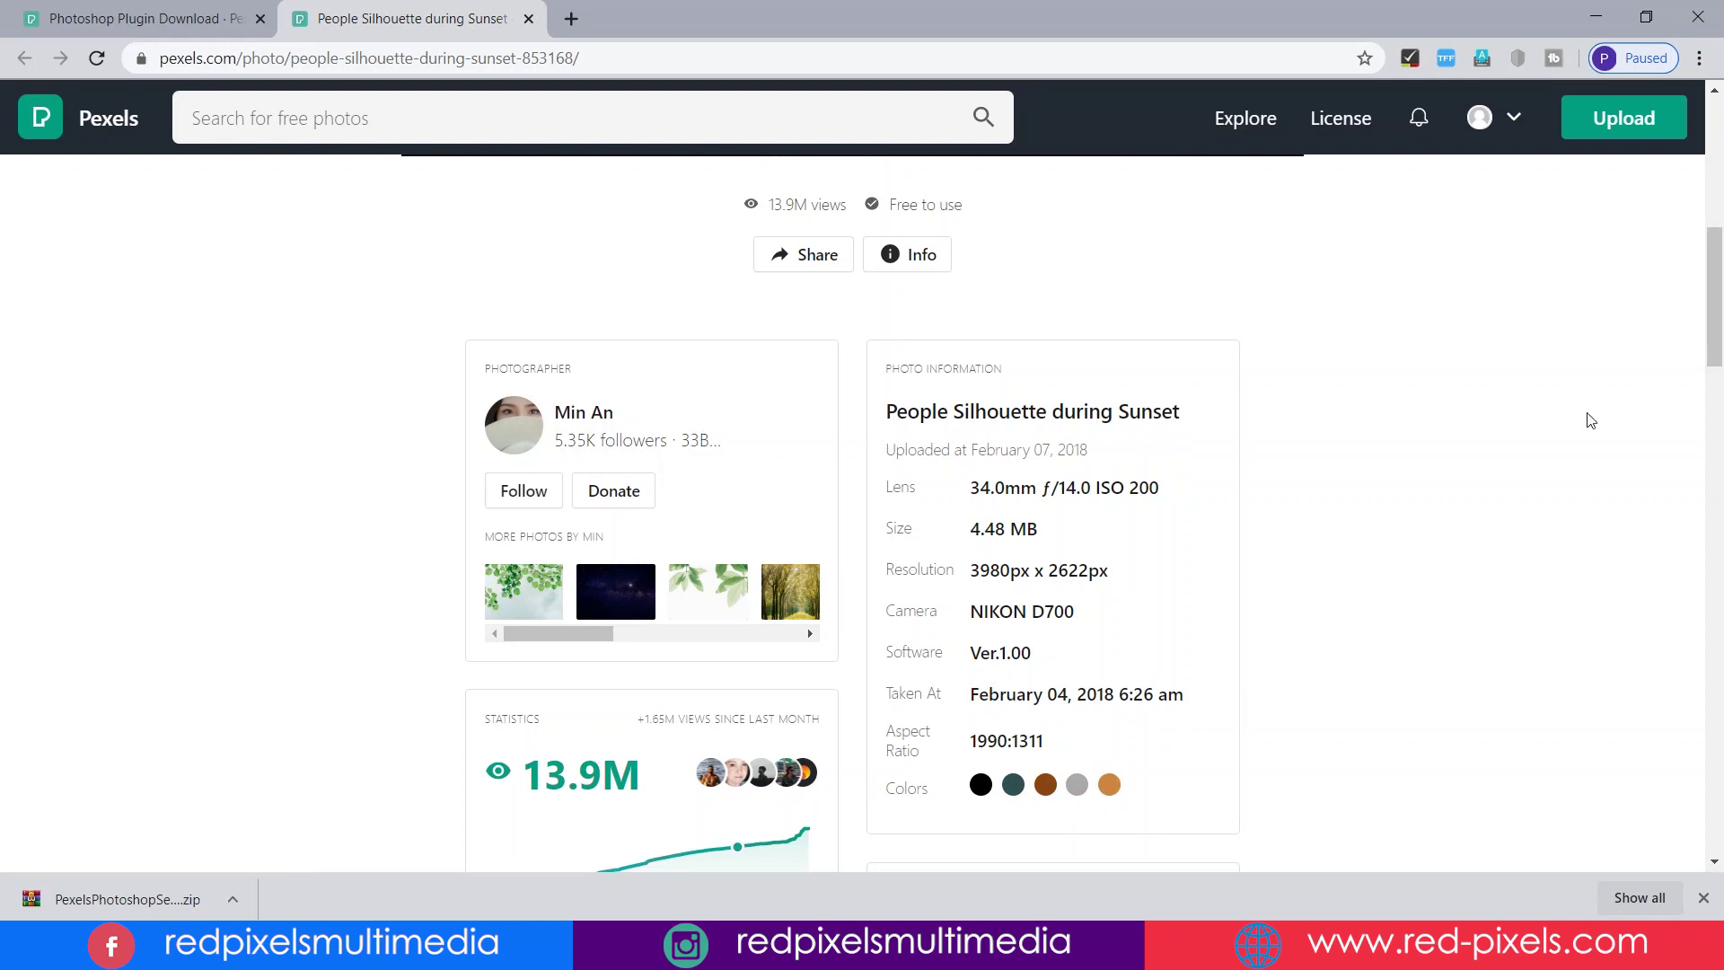
left_click_drag(1715, 336, 1721, 404)
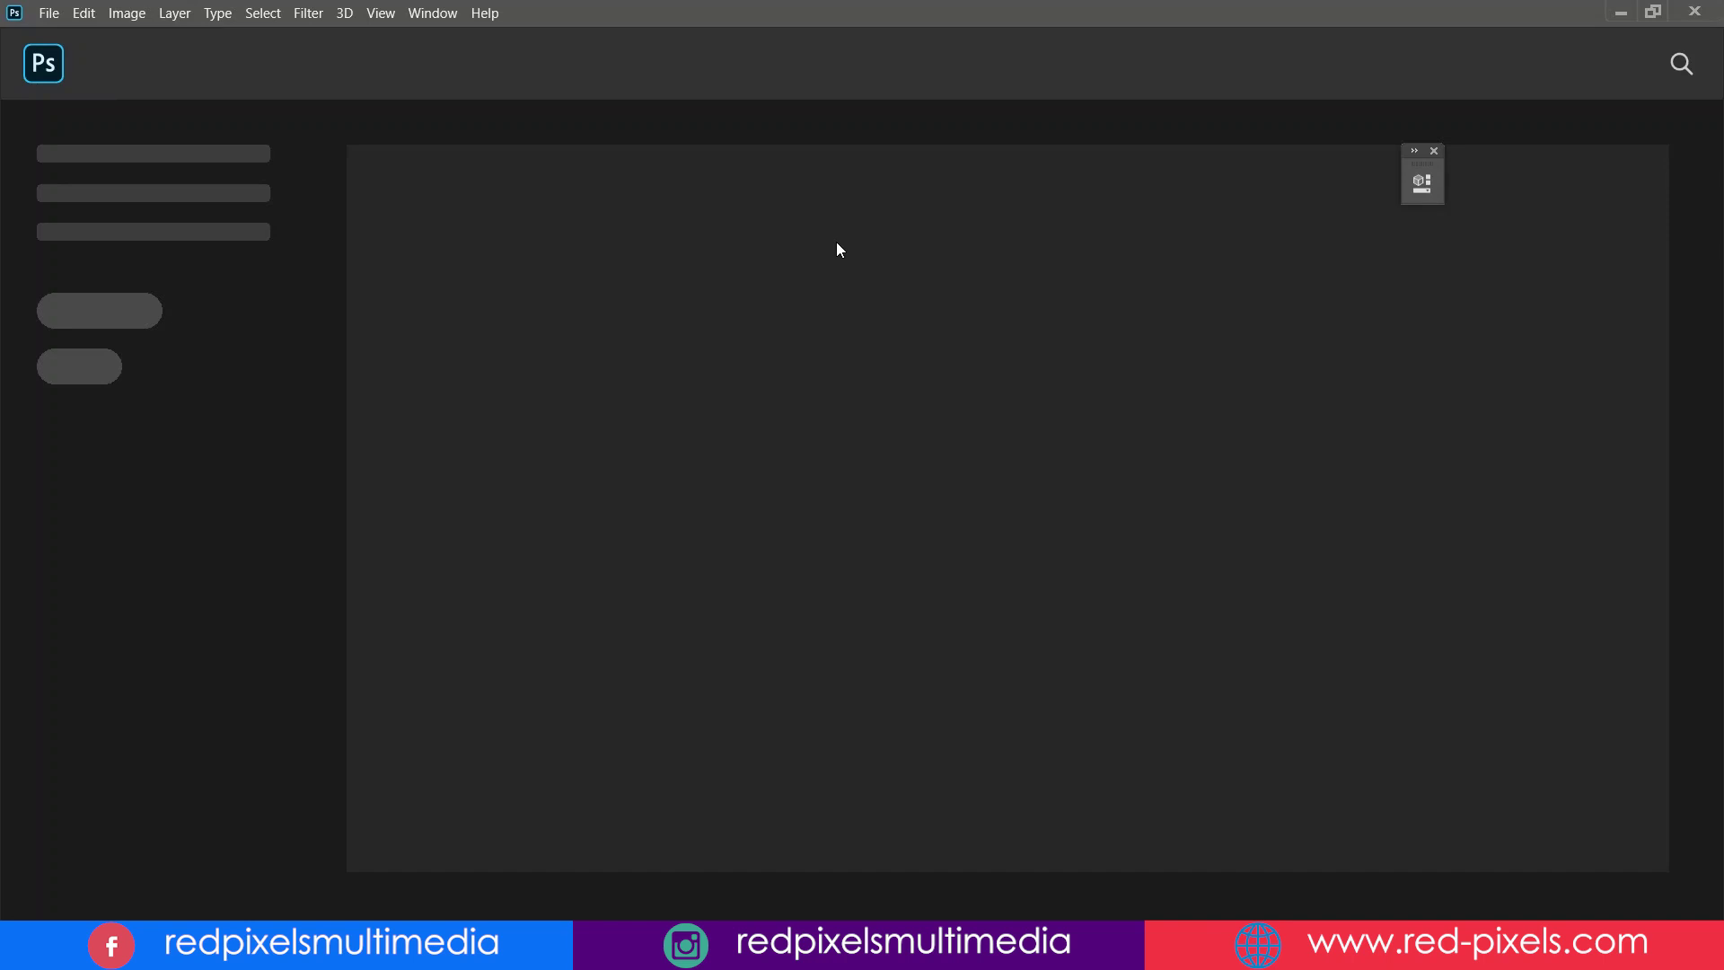
- Make a new document from File > New at width 1920, height 1080 pixels, 72 ppi
left_click(49, 13)
left_click(116, 38)
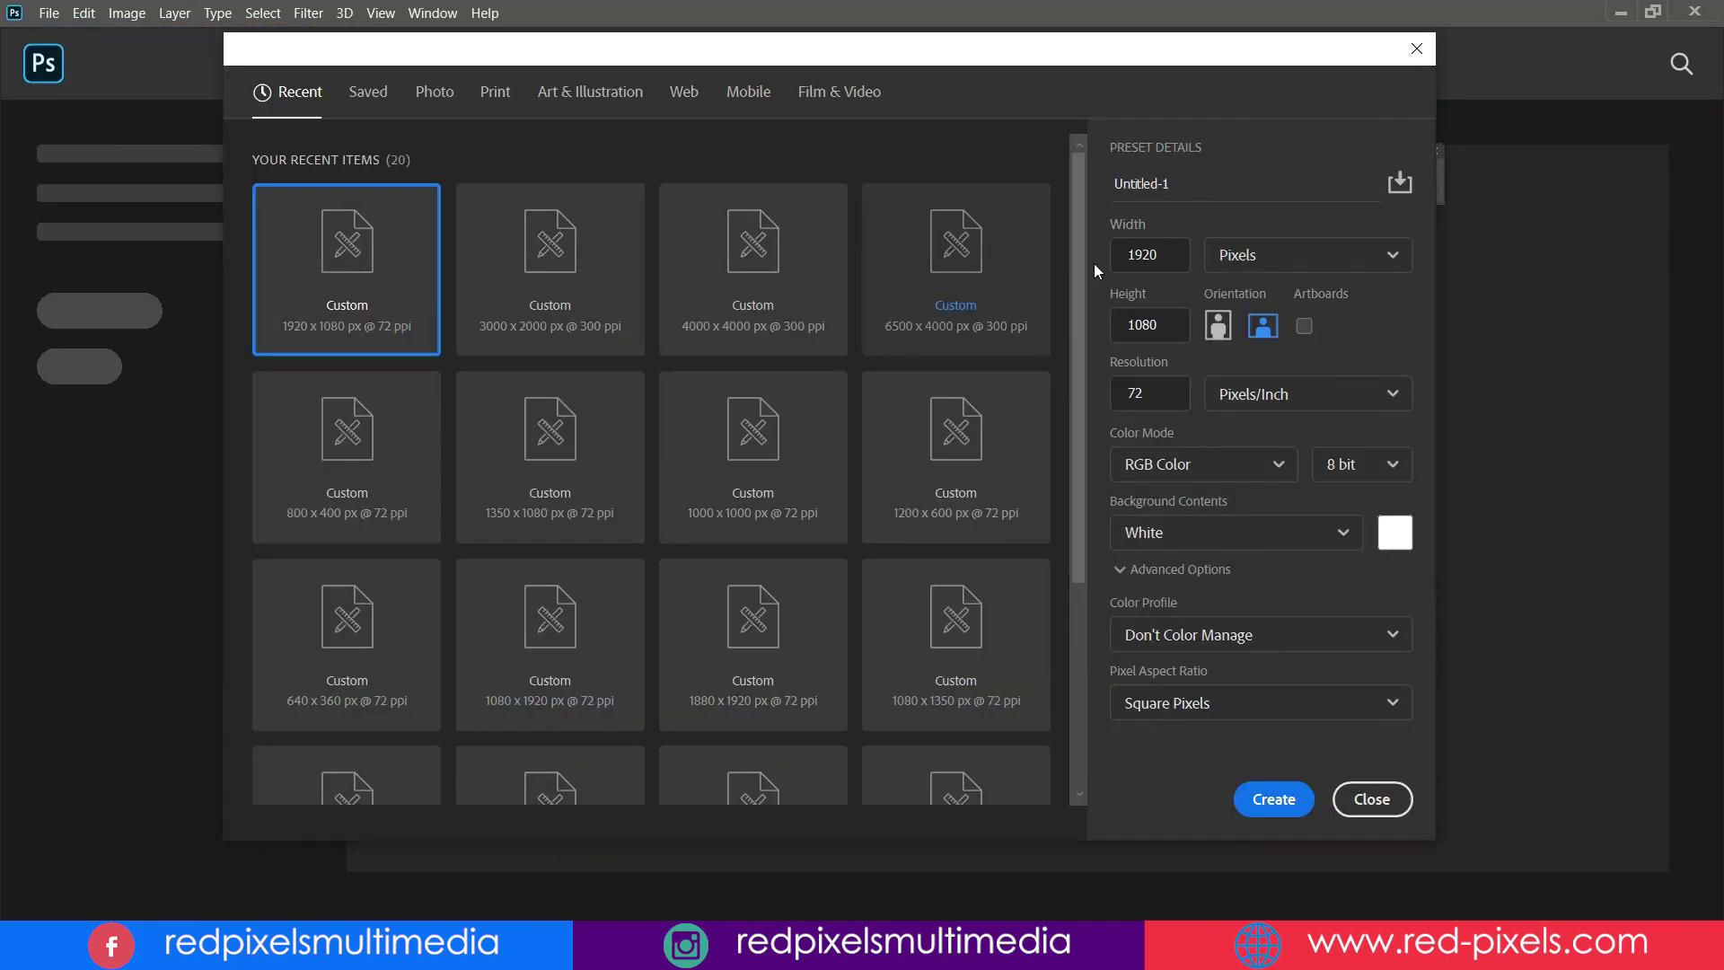
left_click(1158, 255)
left_click(1171, 322)
left_click(1274, 799)
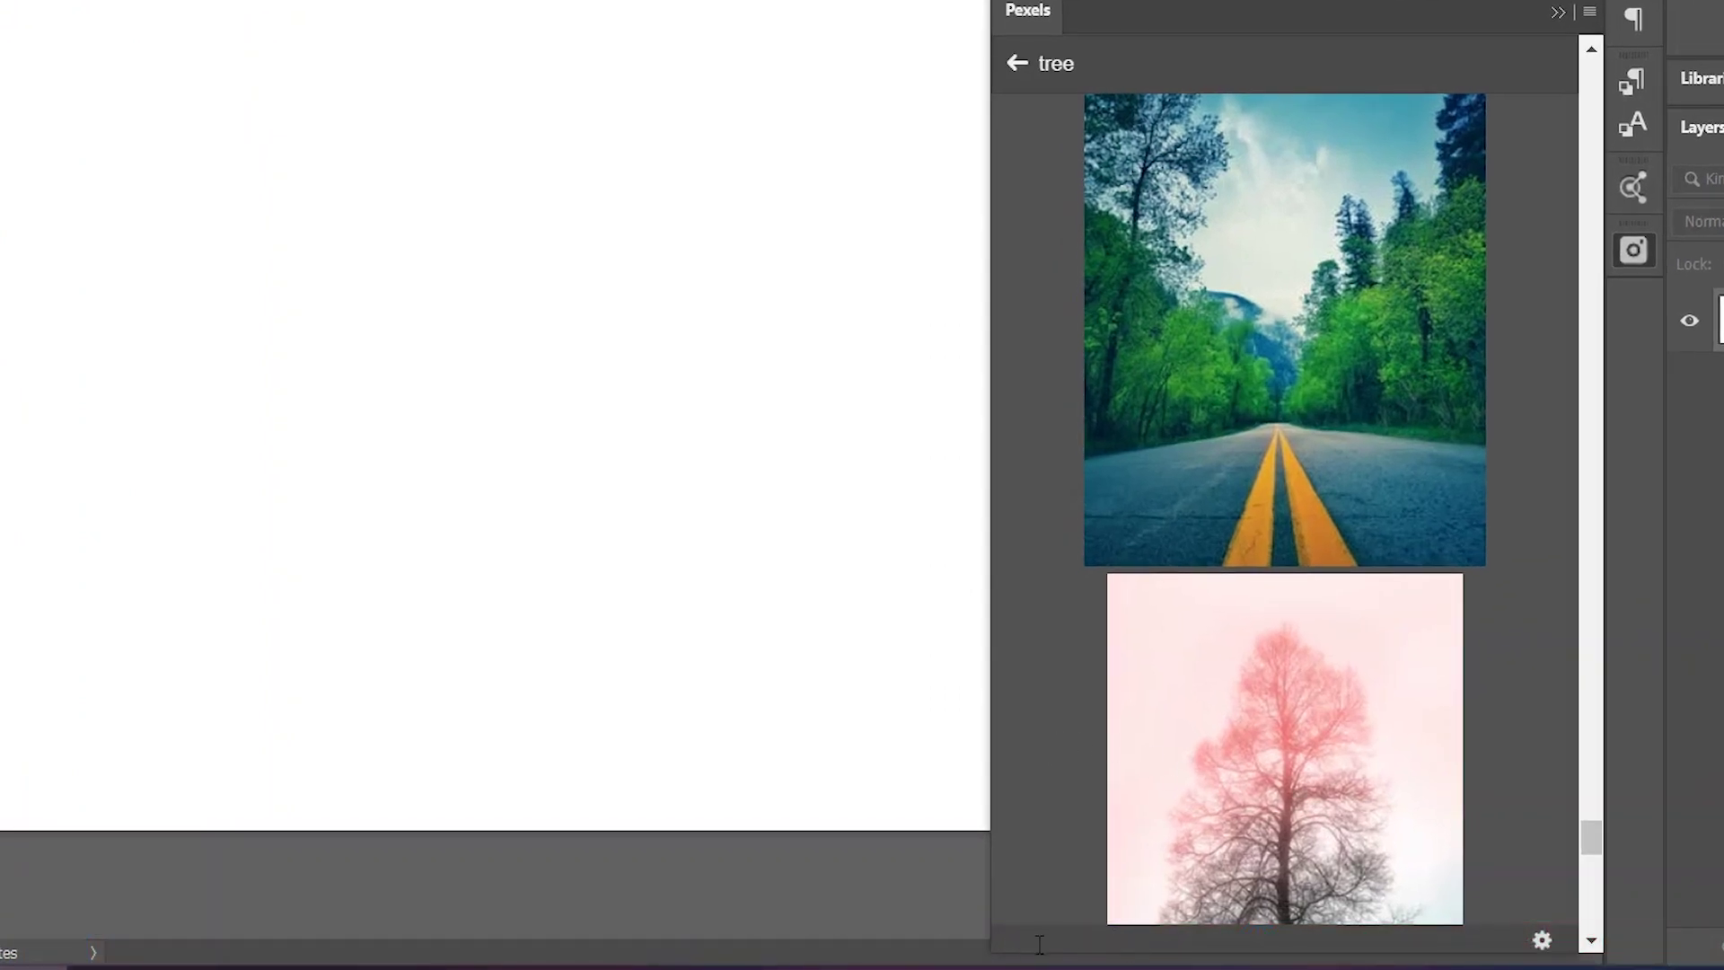
- Browse the Pexels 'tree' results, checking a thumbnail's size
mouse_move(1296, 358)
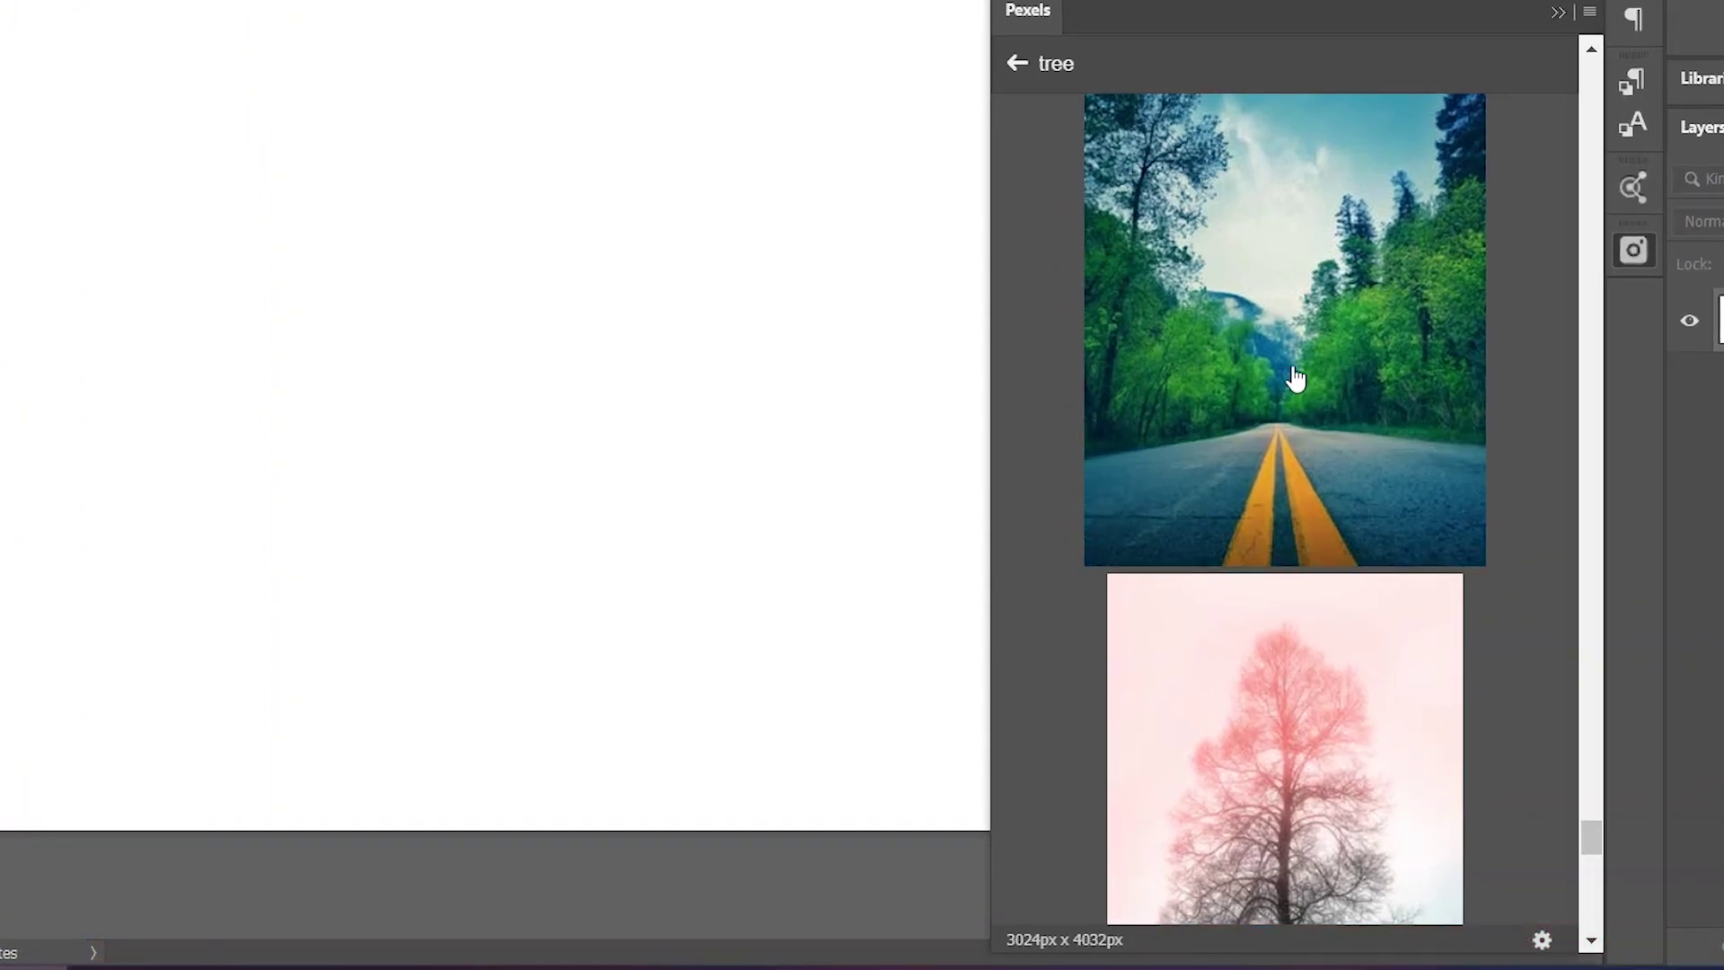
scroll(1318, 682, "down", 5)
scroll(1319, 584, "down", 5)
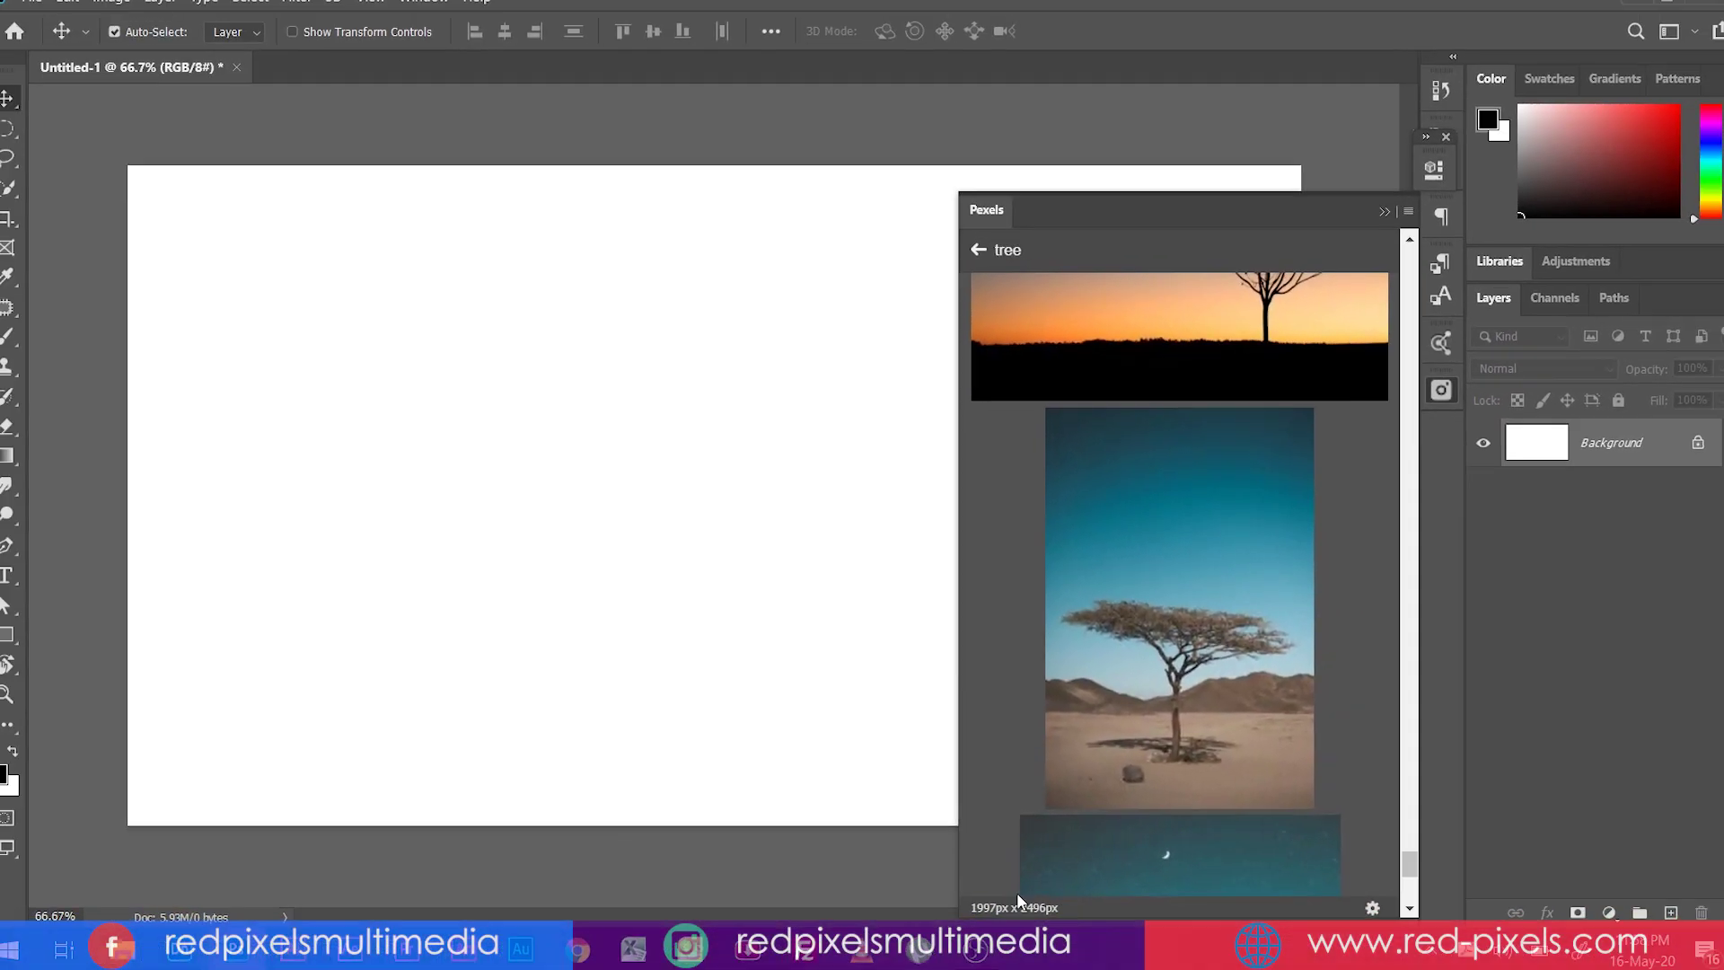
scroll(1272, 469, "up", 10)
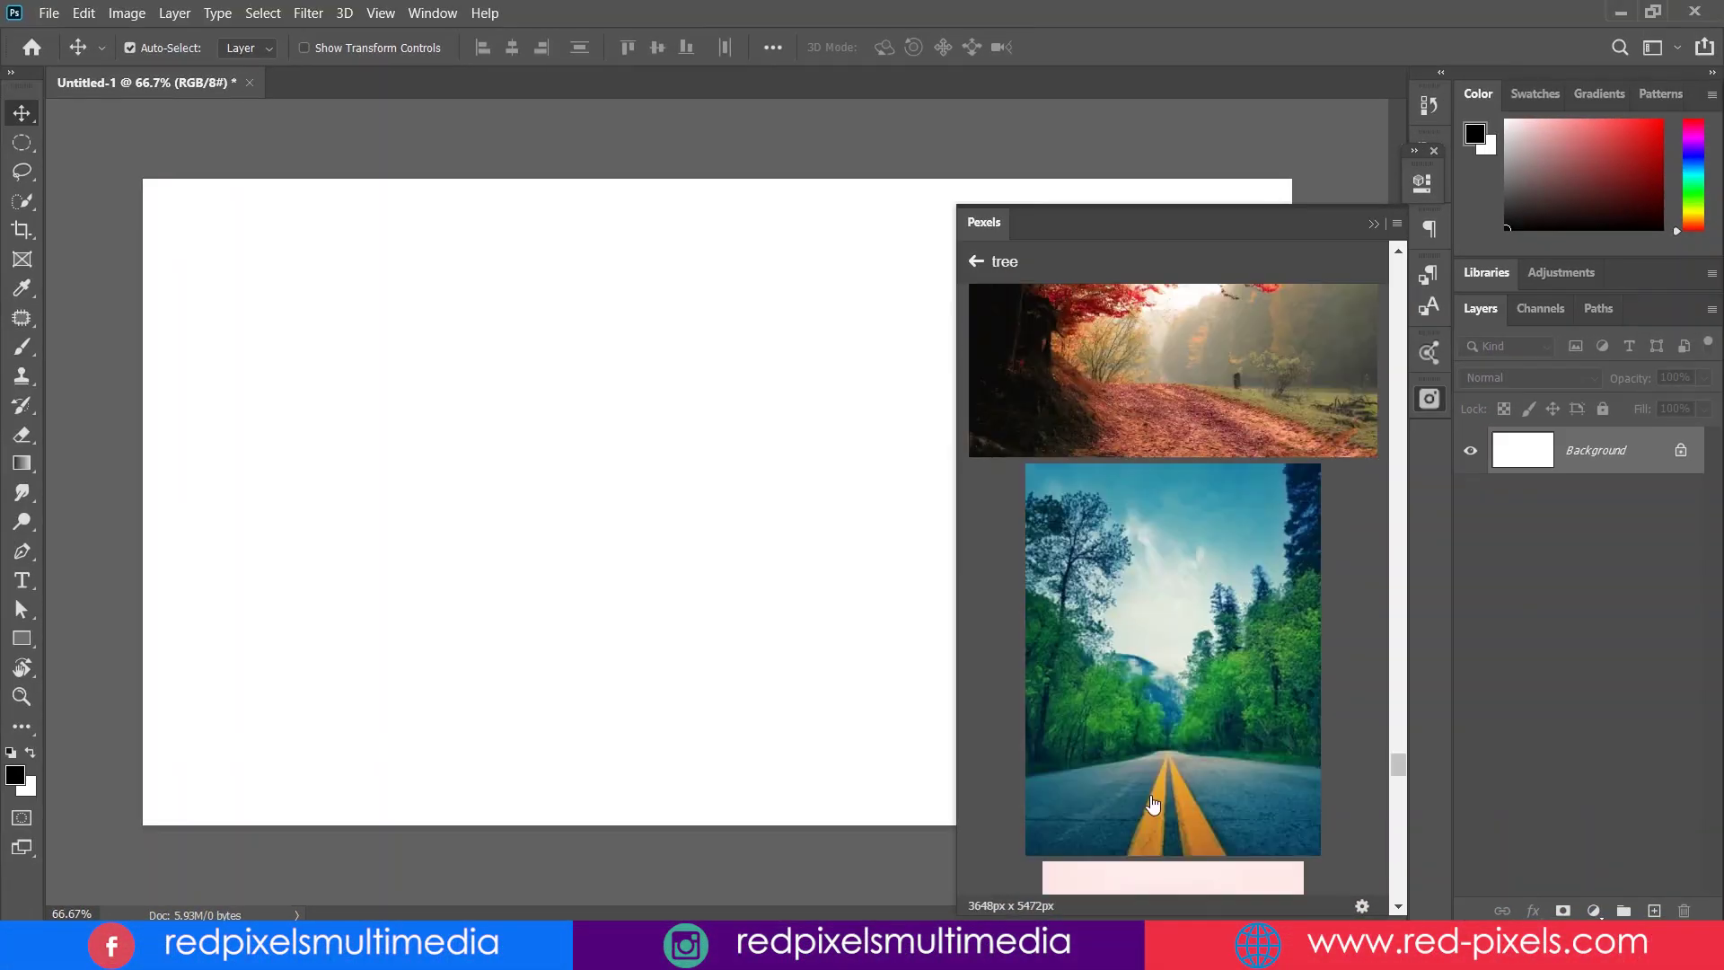
- Insert the forest road photo as the green-leafed-trees layer, close Pexels, and select that layer
left_click(1168, 594)
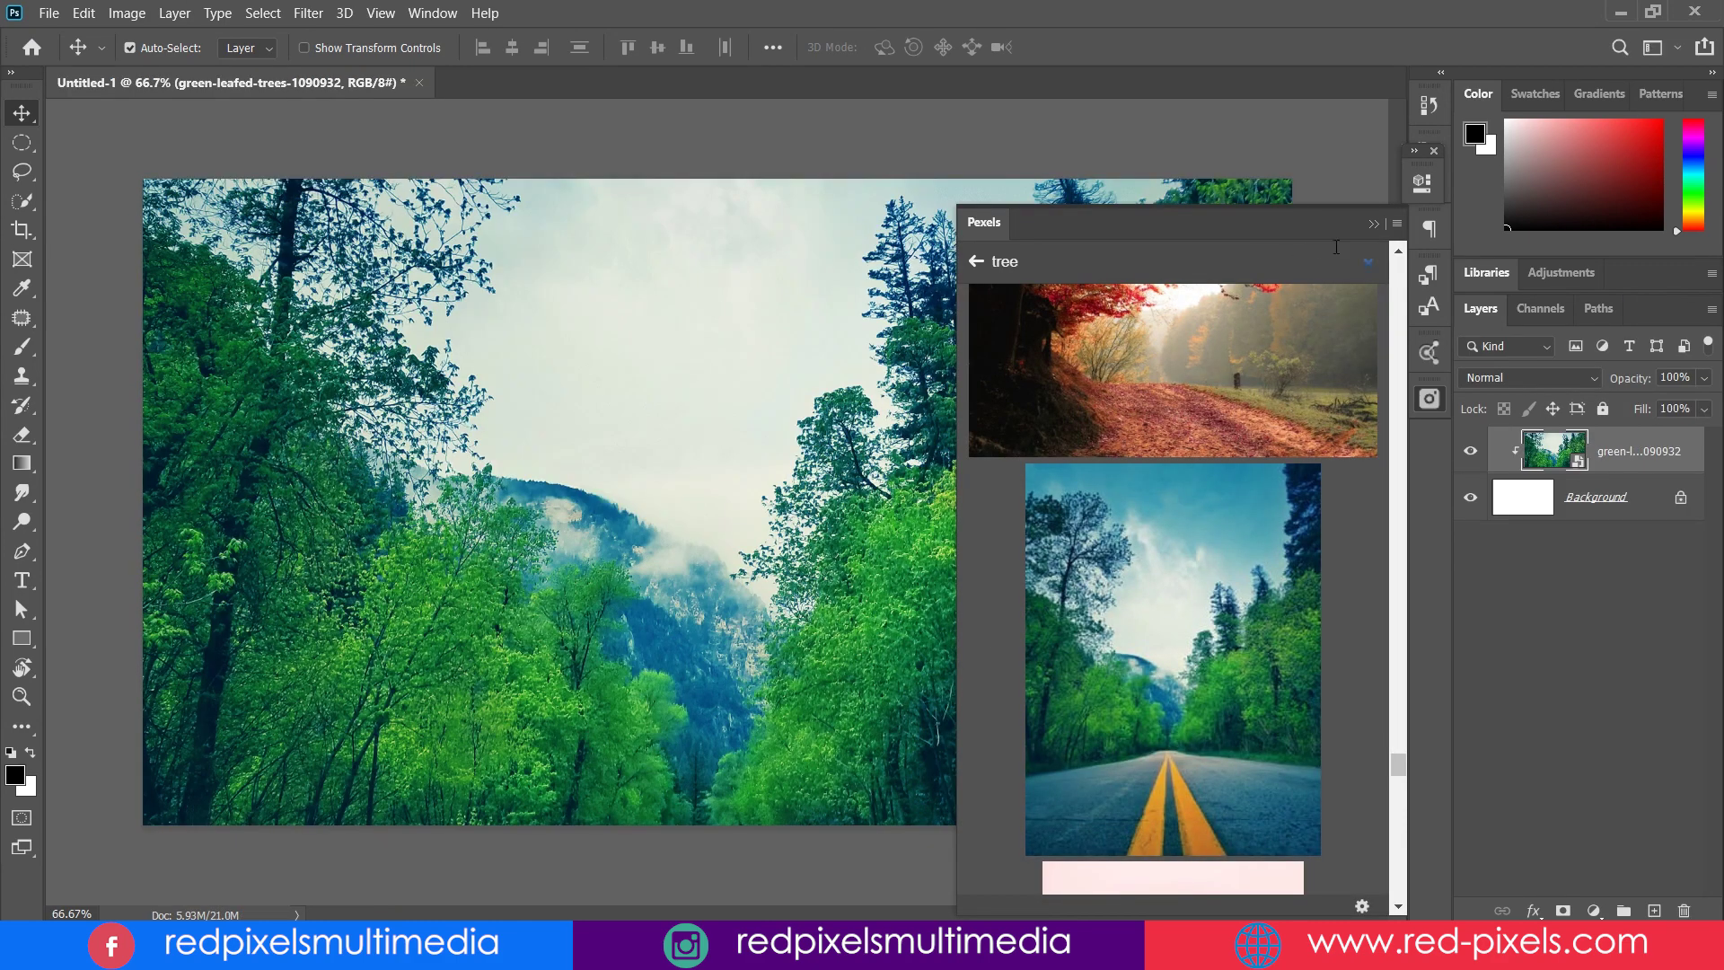
mouse_move(1233, 489)
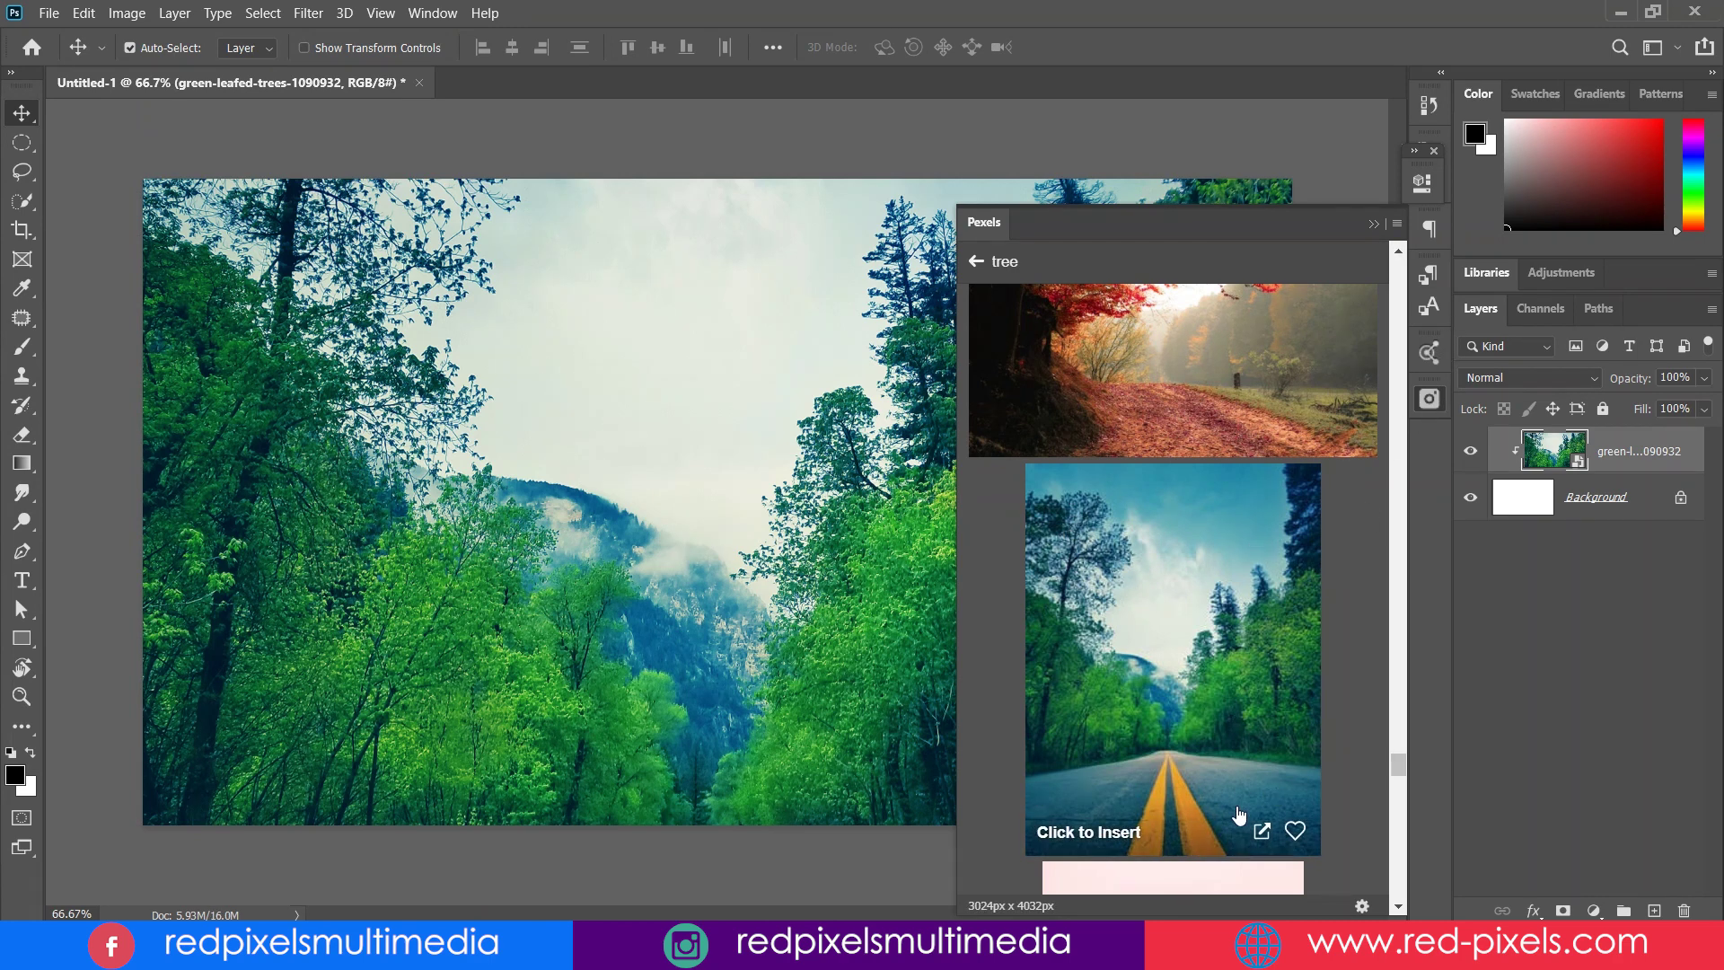
left_click(1429, 399)
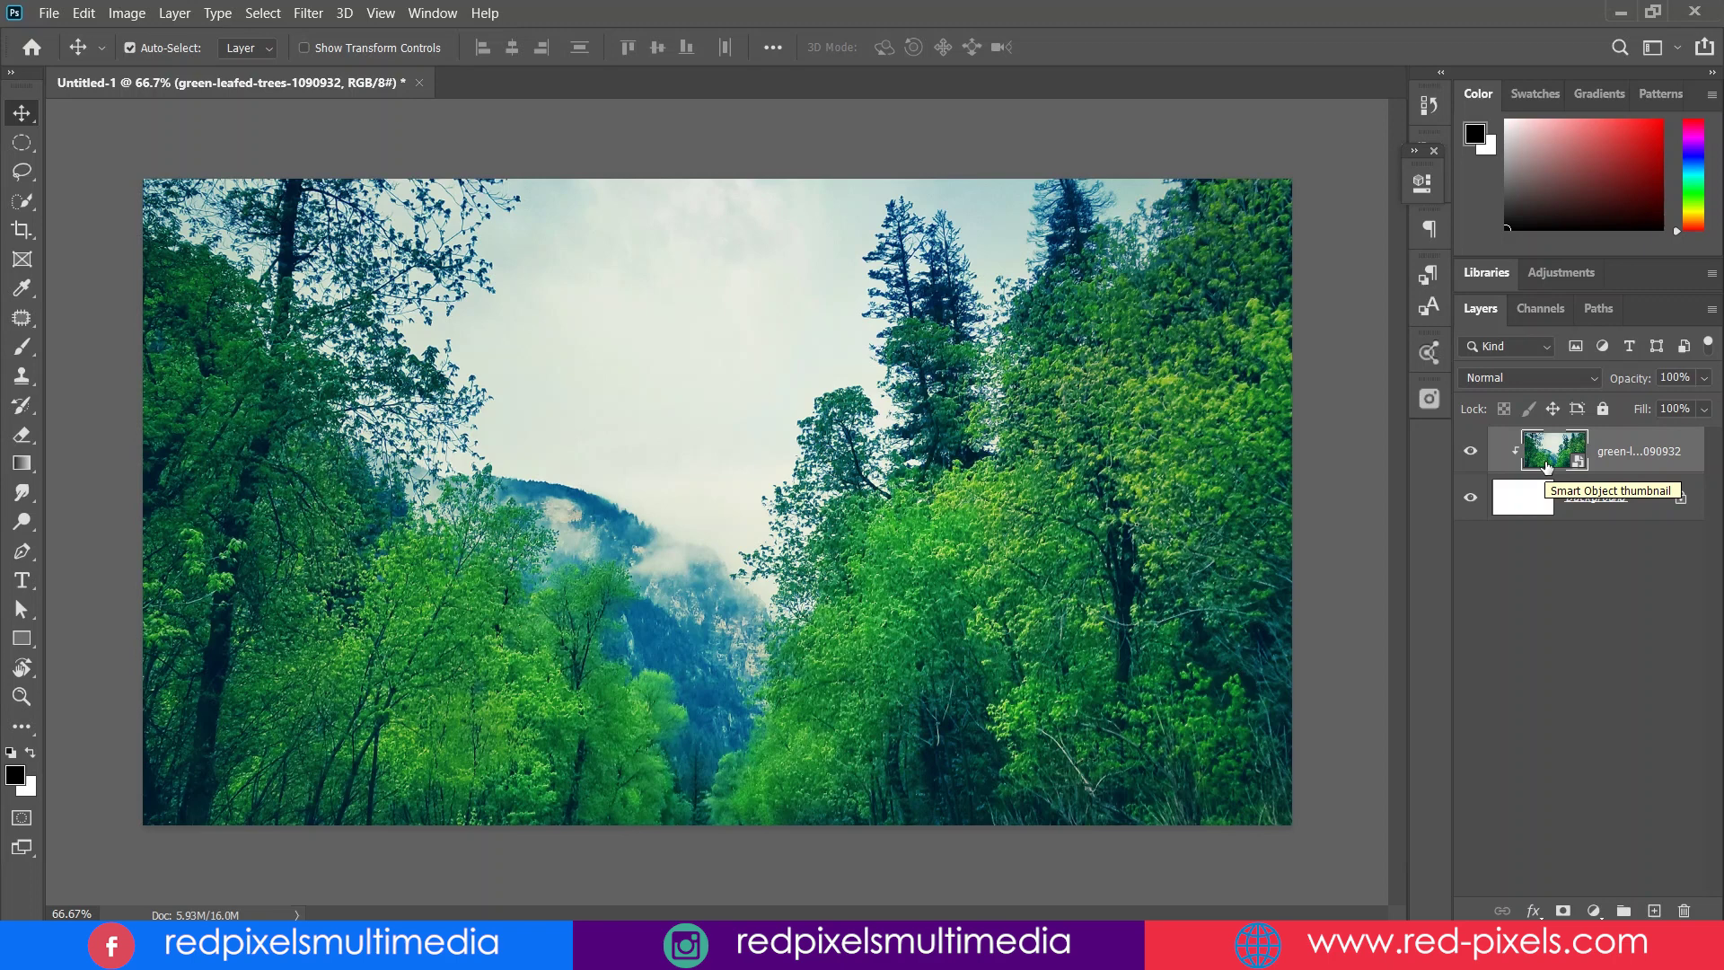
left_click(1626, 503)
left_click(1643, 466)
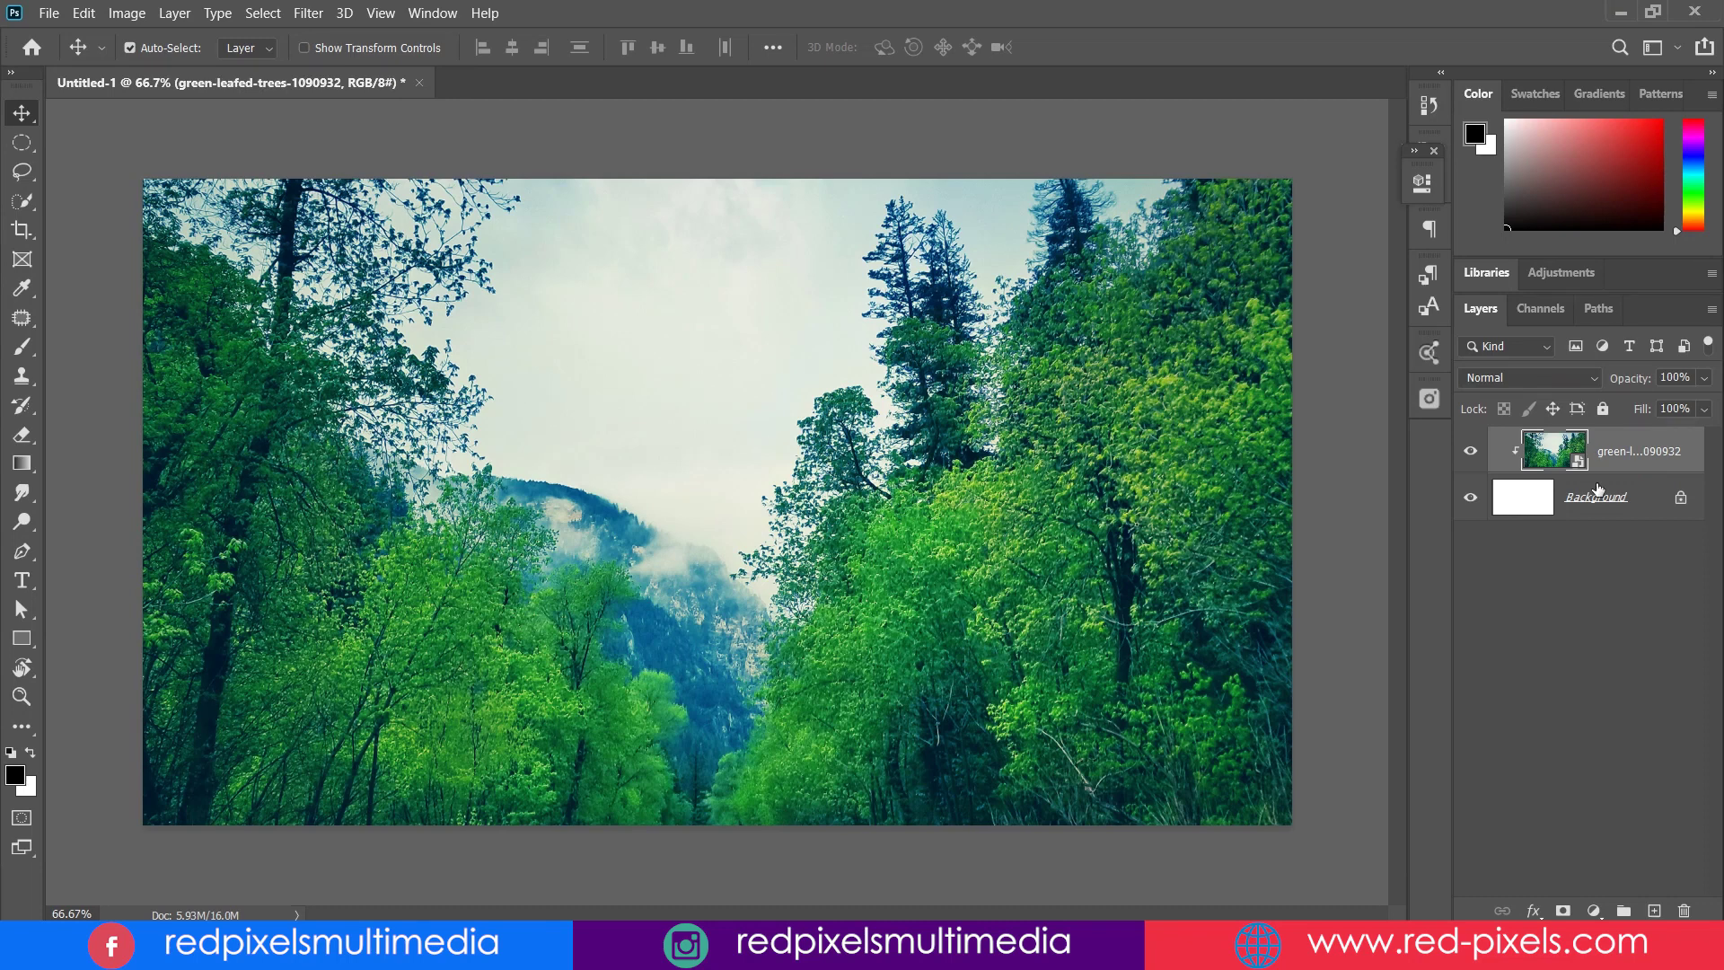
- Delete the tree photo layer and draw a tall rectangle on the canvas's left, nudged down
left_click(1683, 910)
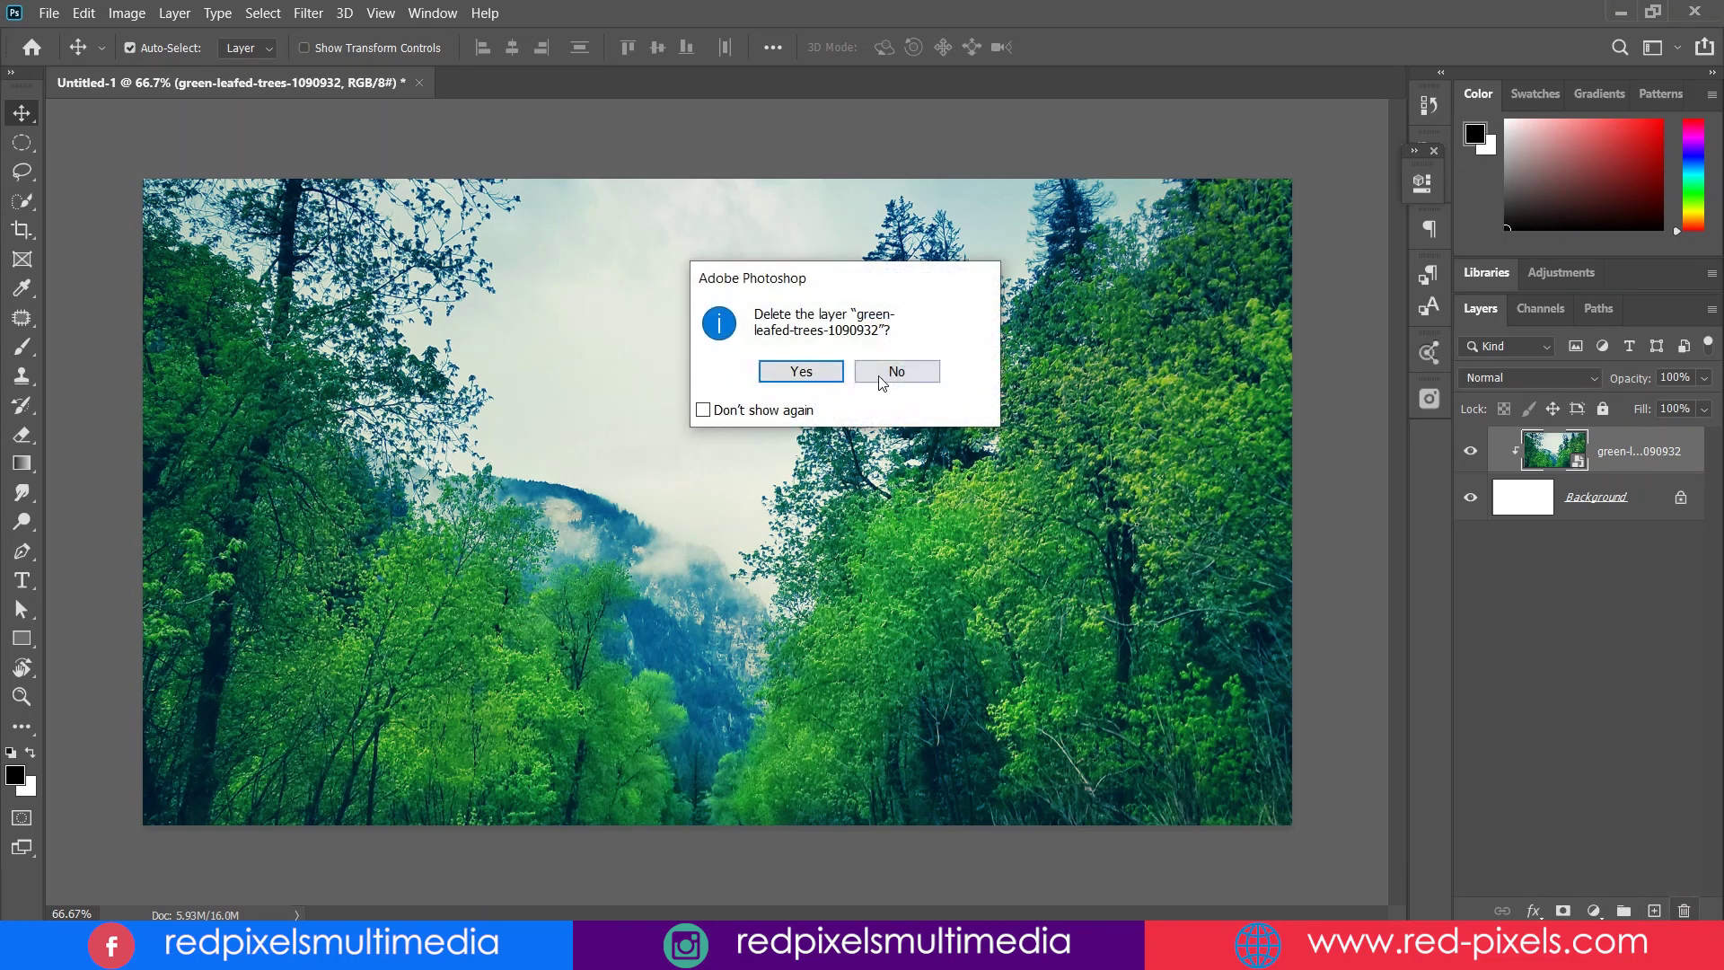
left_click(819, 372)
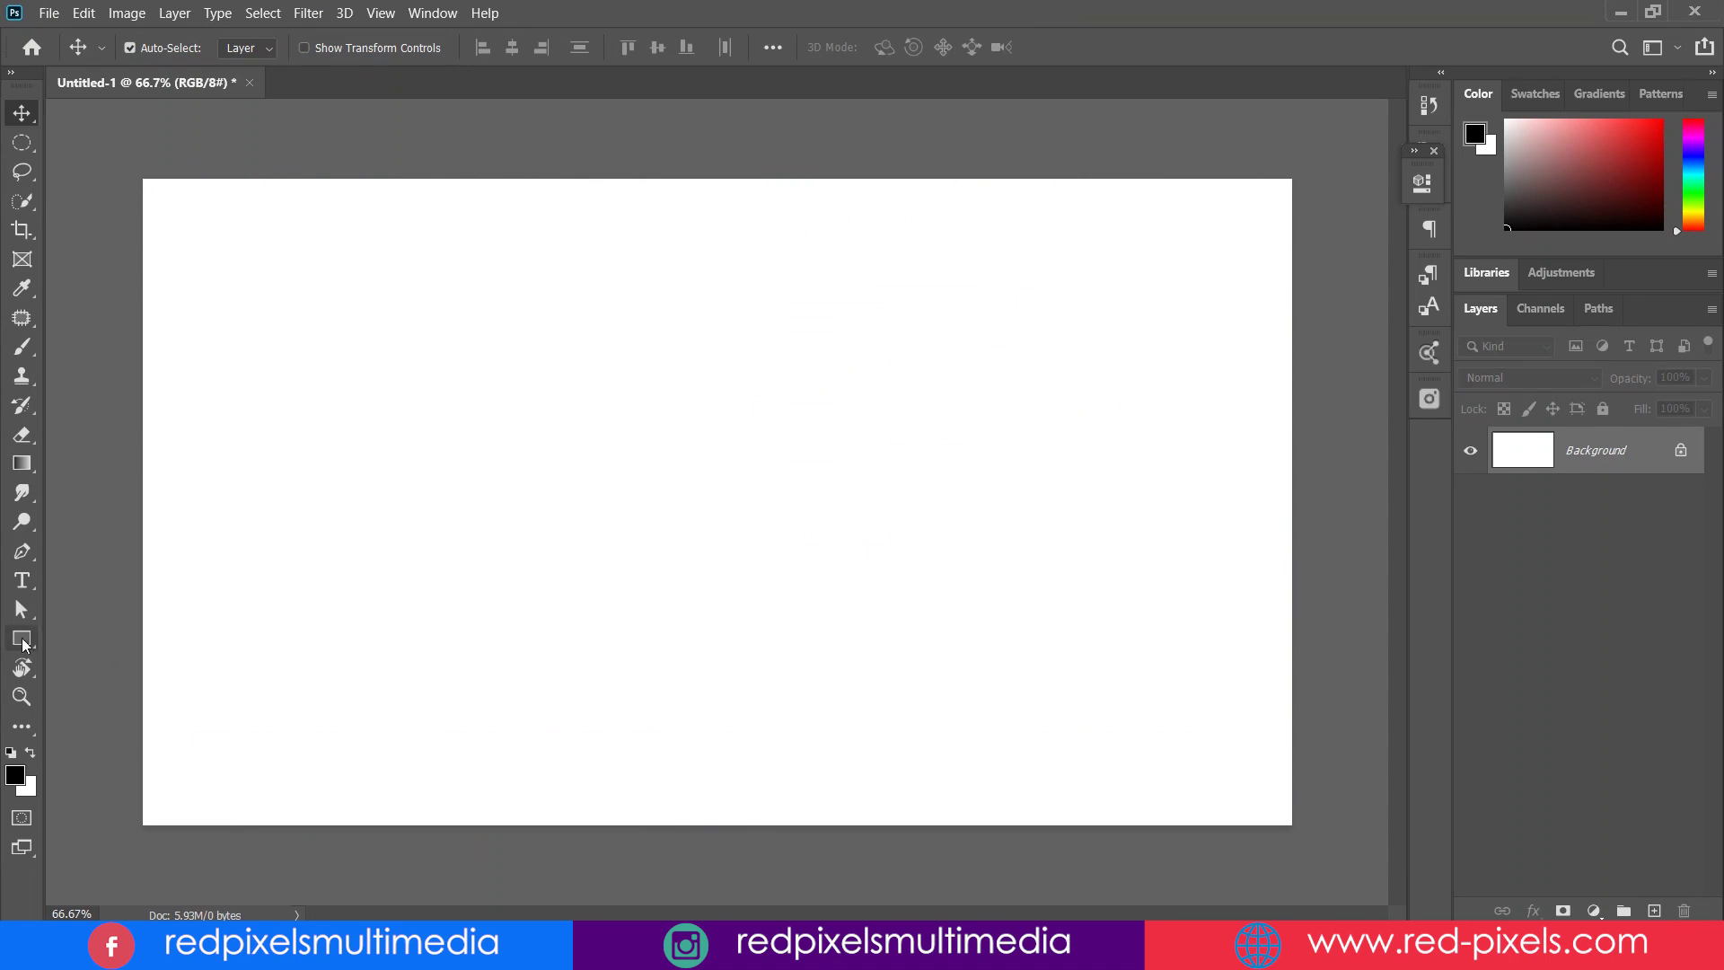
left_click(22, 639)
left_click_drag(203, 208, 552, 638)
key("v")
left_click_drag(323, 334, 323, 431)
left_click(1422, 193)
- Insert the forest road photo clipped into the rectangle and shift it right
left_click(1429, 398)
left_click(1194, 590)
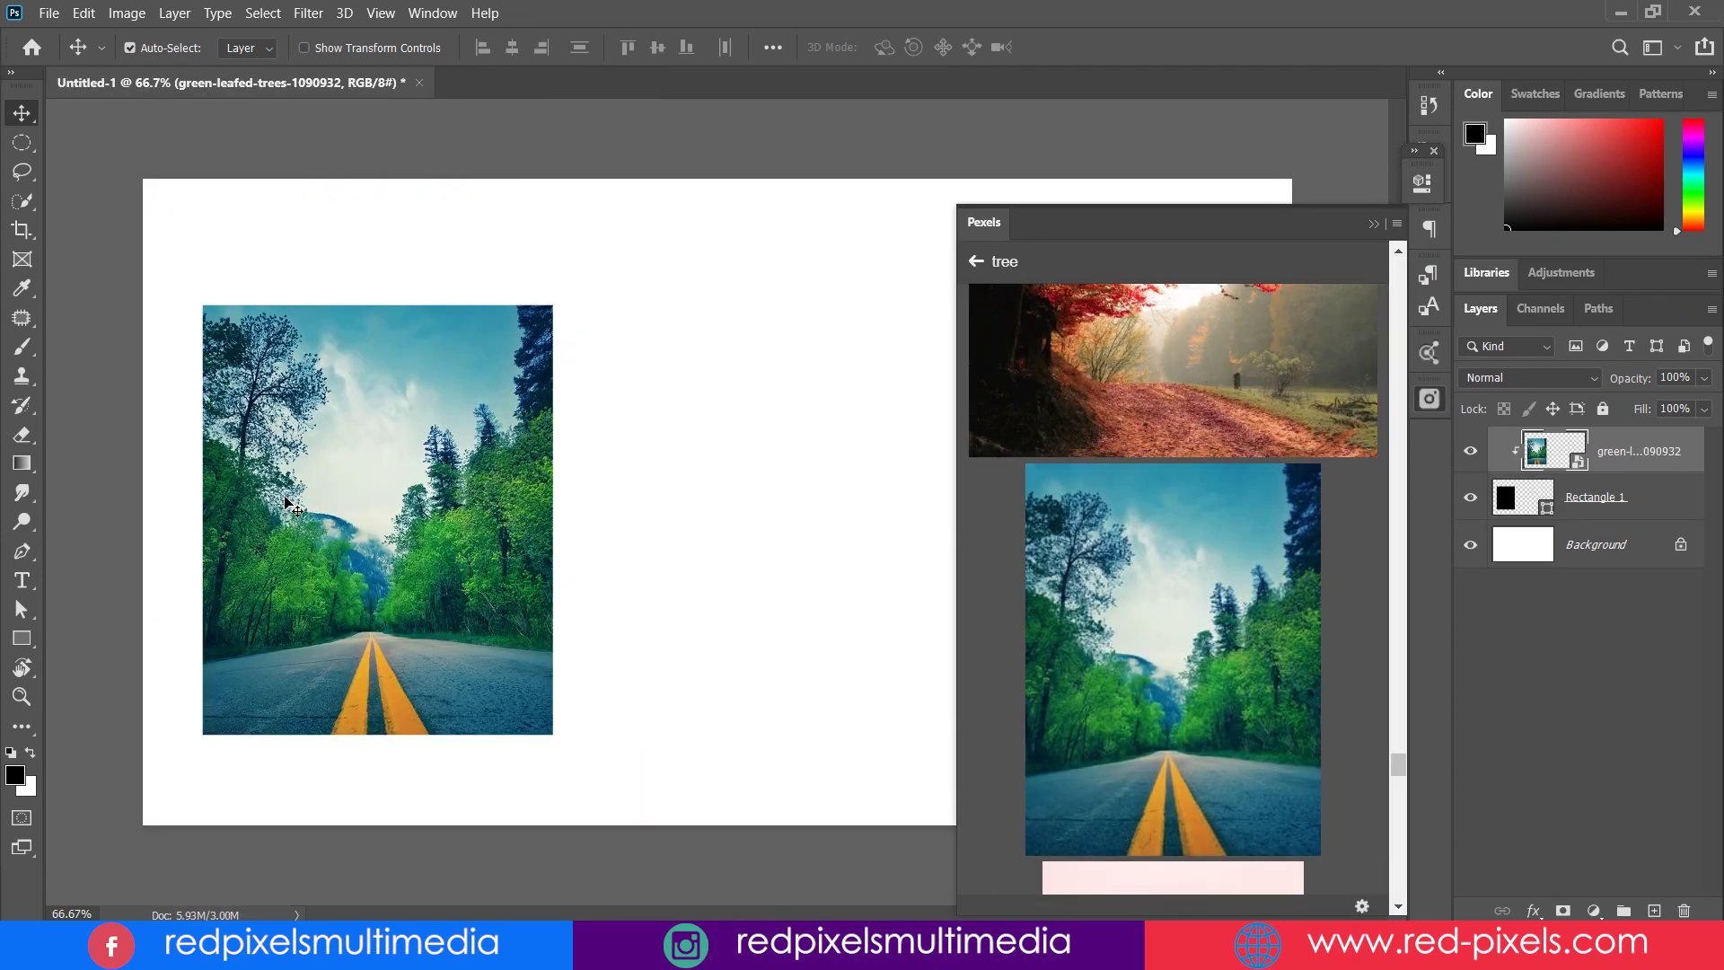
left_click_drag(418, 492, 1051, 492)
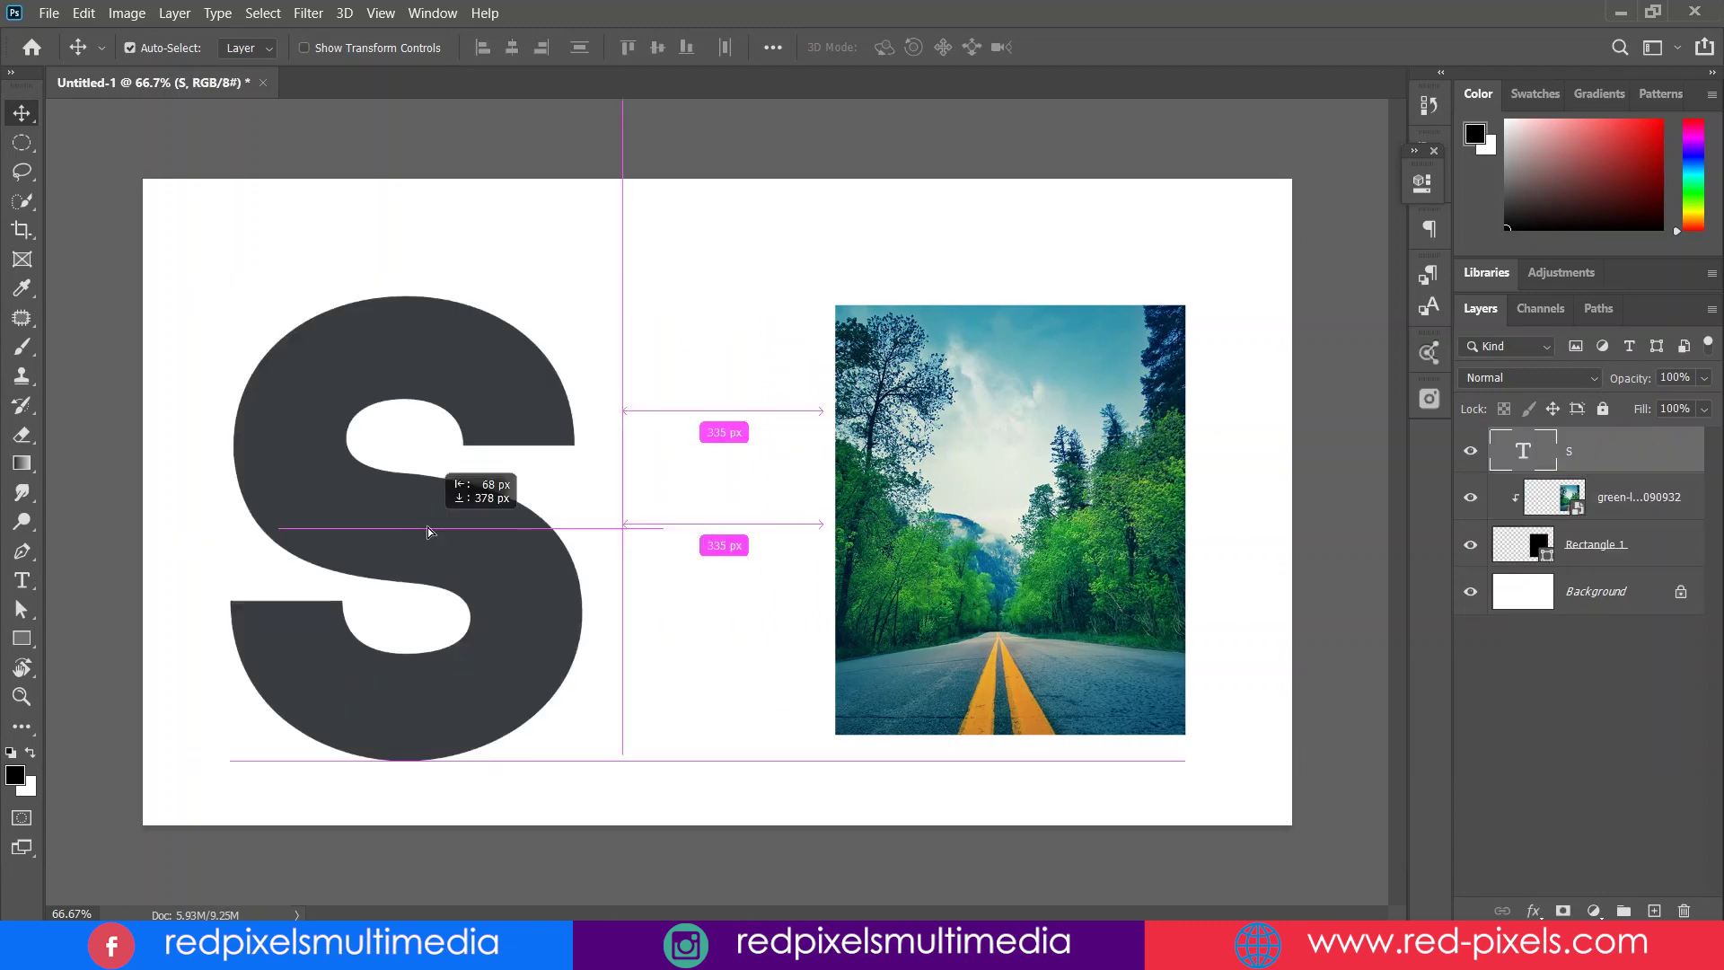
- Add a large S, clip another forest road photo into it, and select all layers
left_click_drag(443, 489, 443, 488)
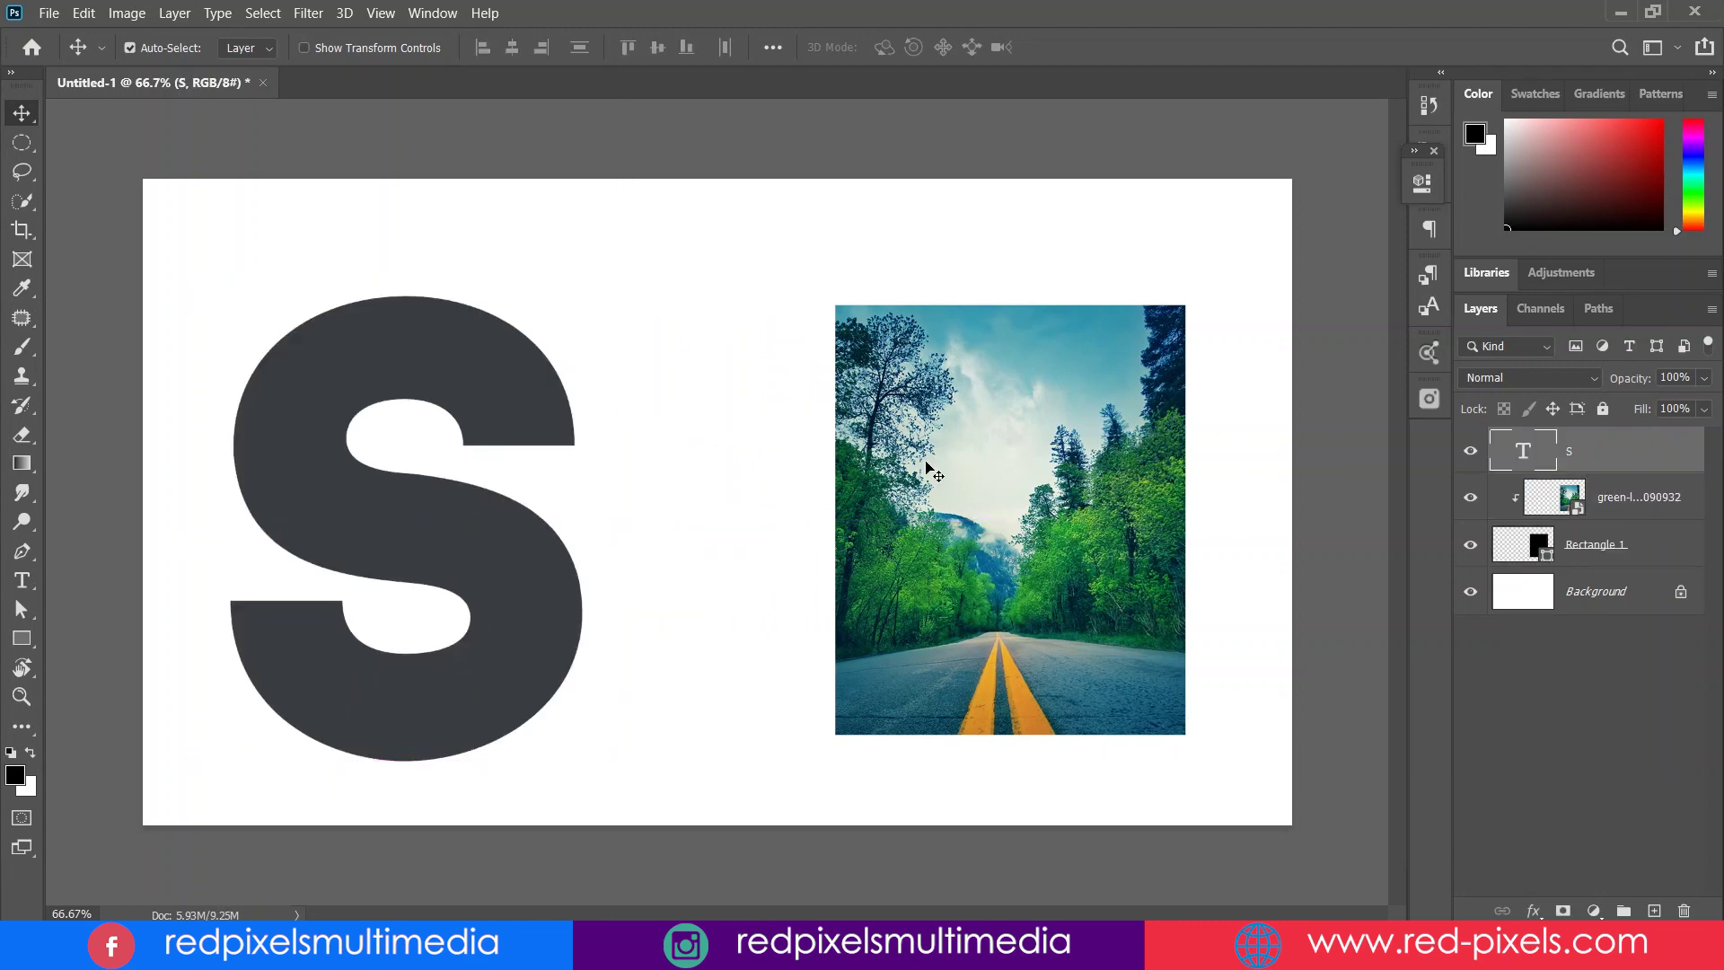
left_click(1430, 400)
left_click(1170, 596)
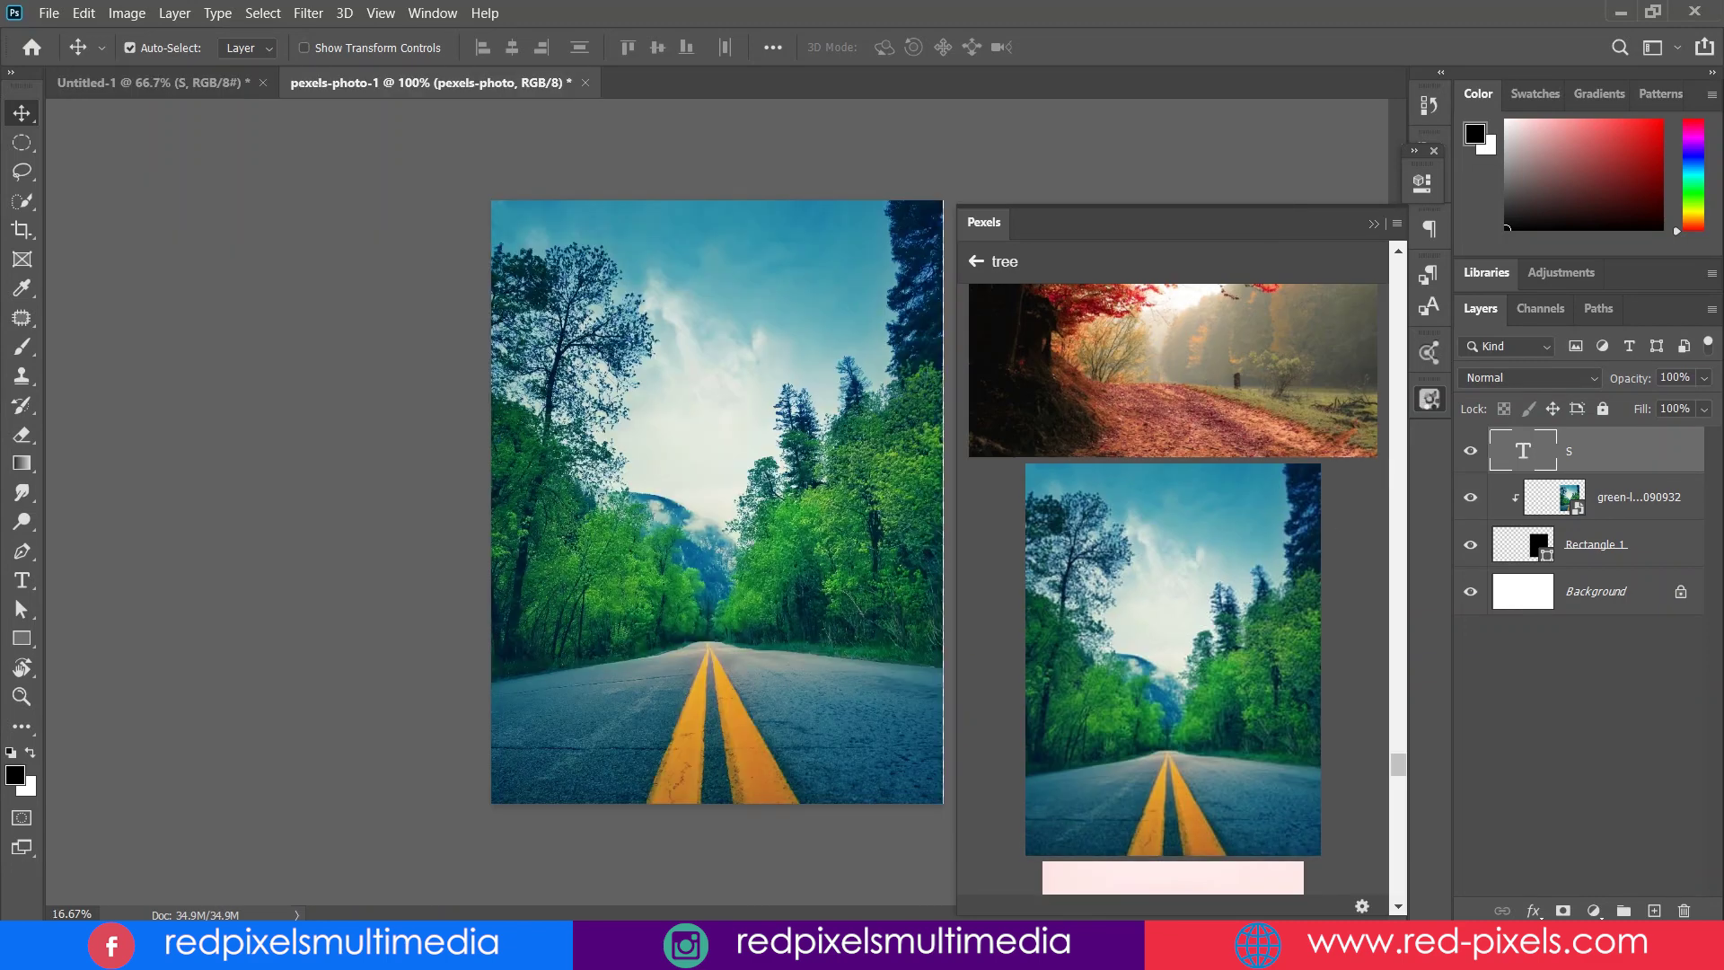
left_click(1430, 400)
key("ctrl+alt+g")
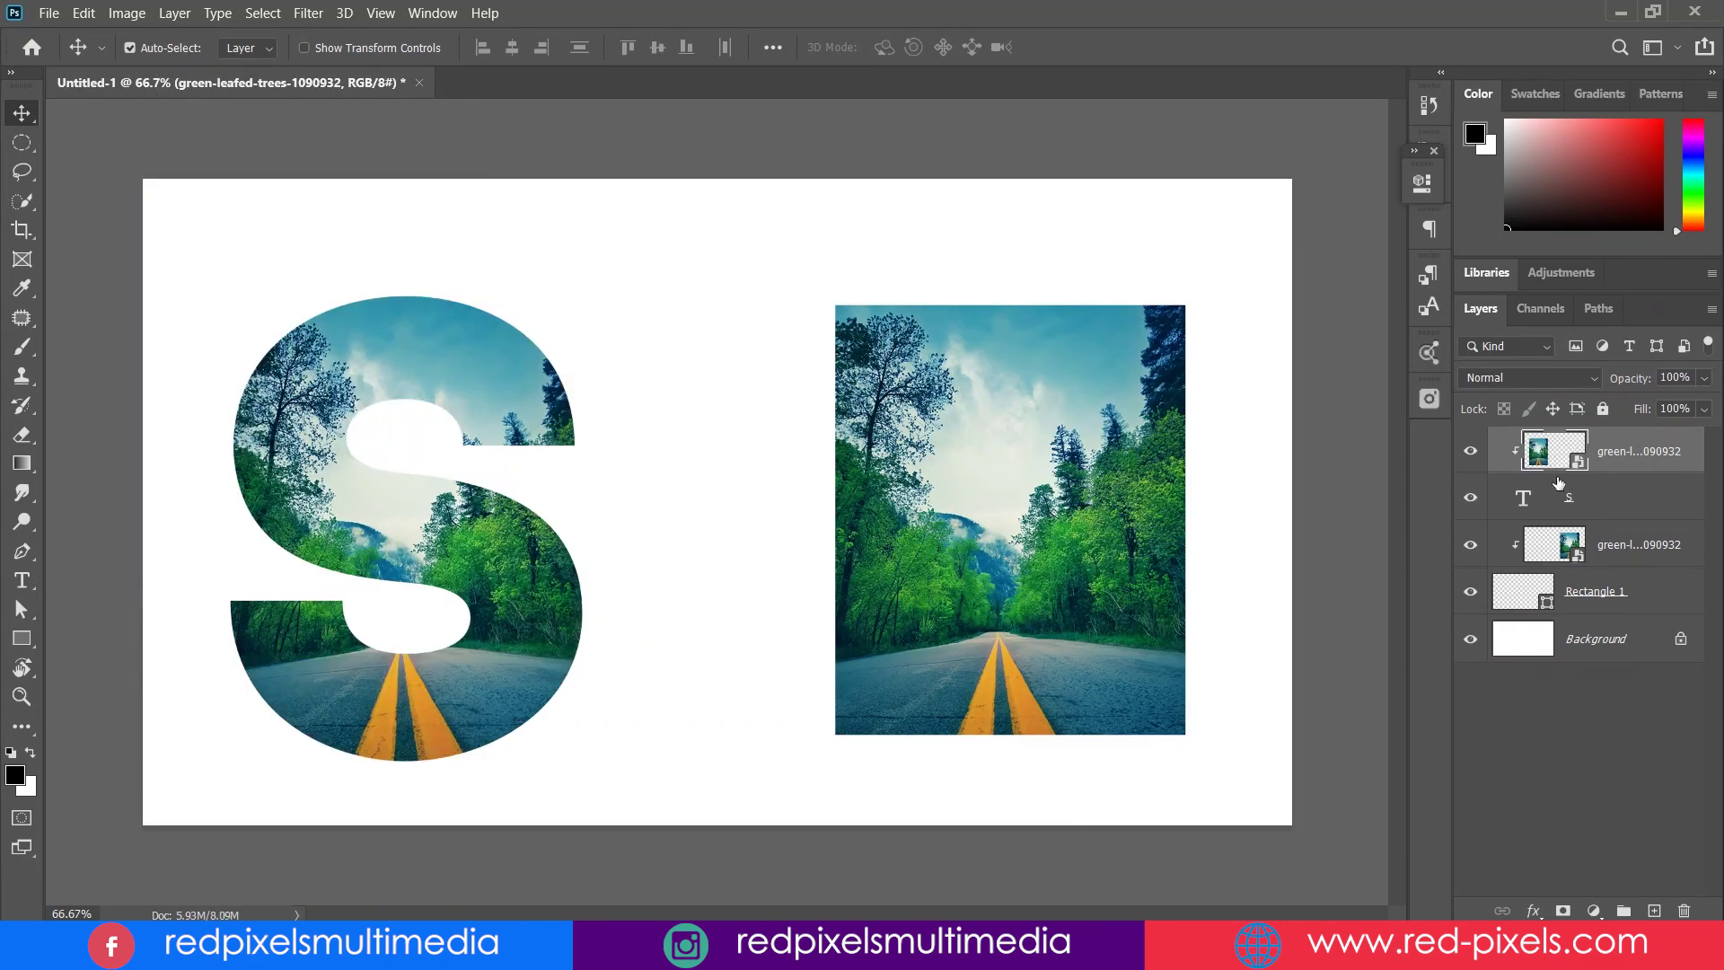
left_click(1651, 602, "shift")
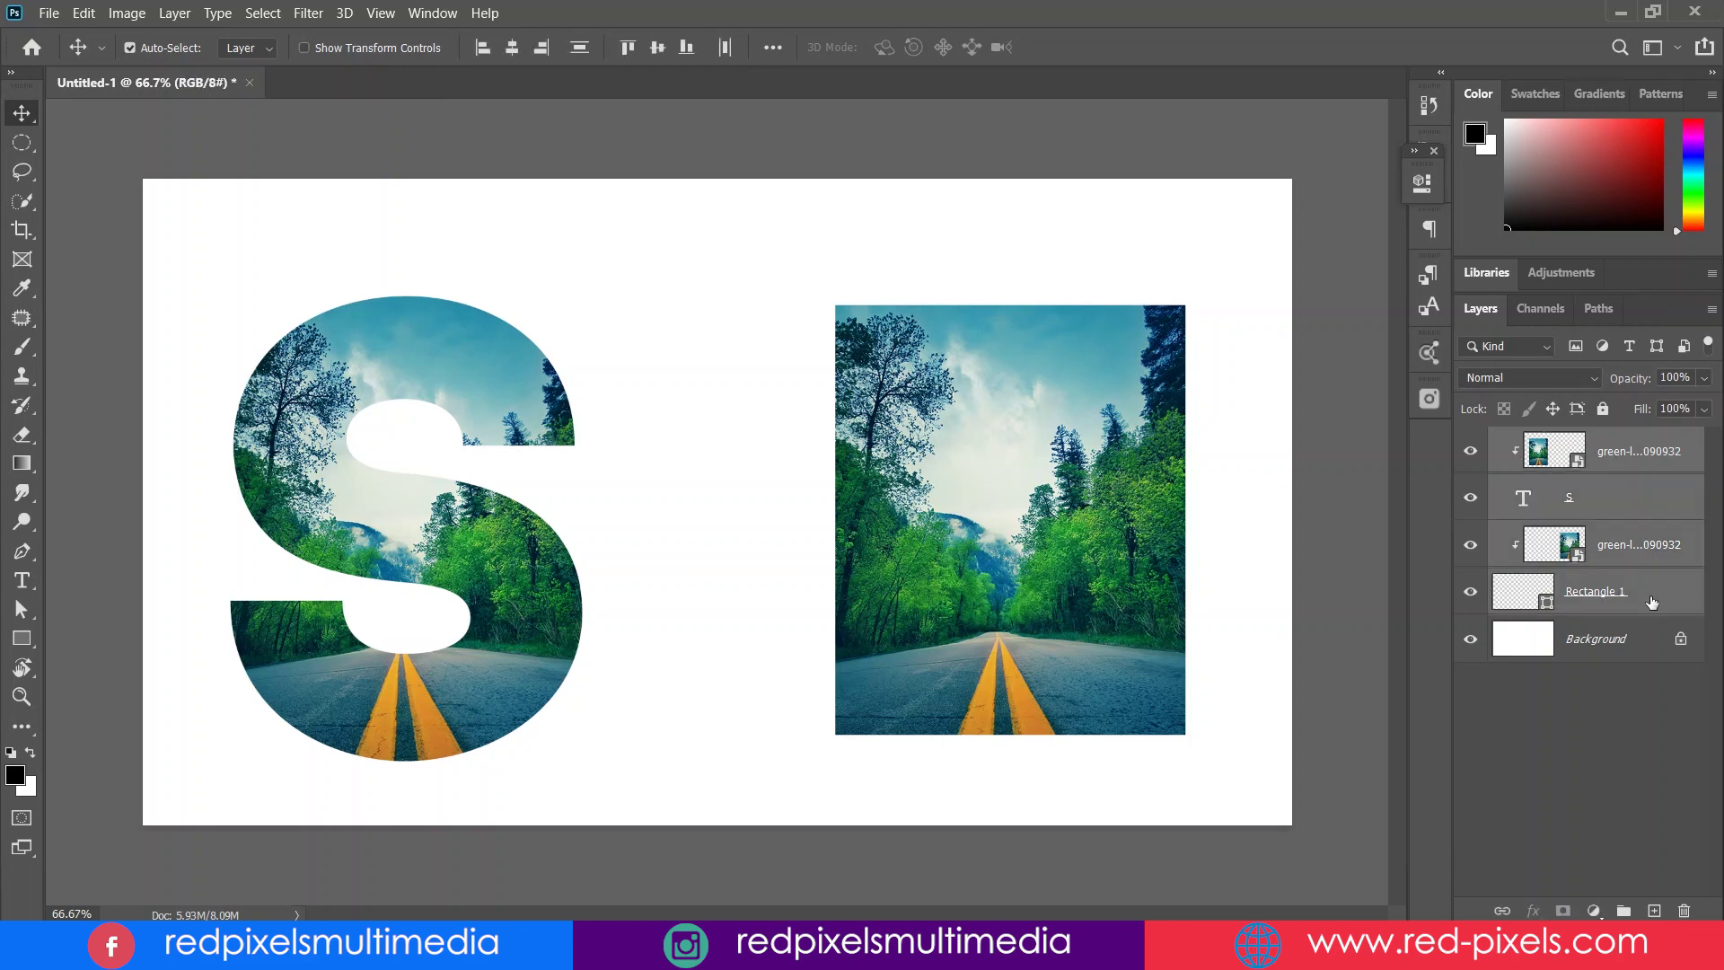
- Delete the four selected layers, then uncheck Create Clipping Mask in the Pexels settings
left_click(1683, 911)
left_click(812, 383)
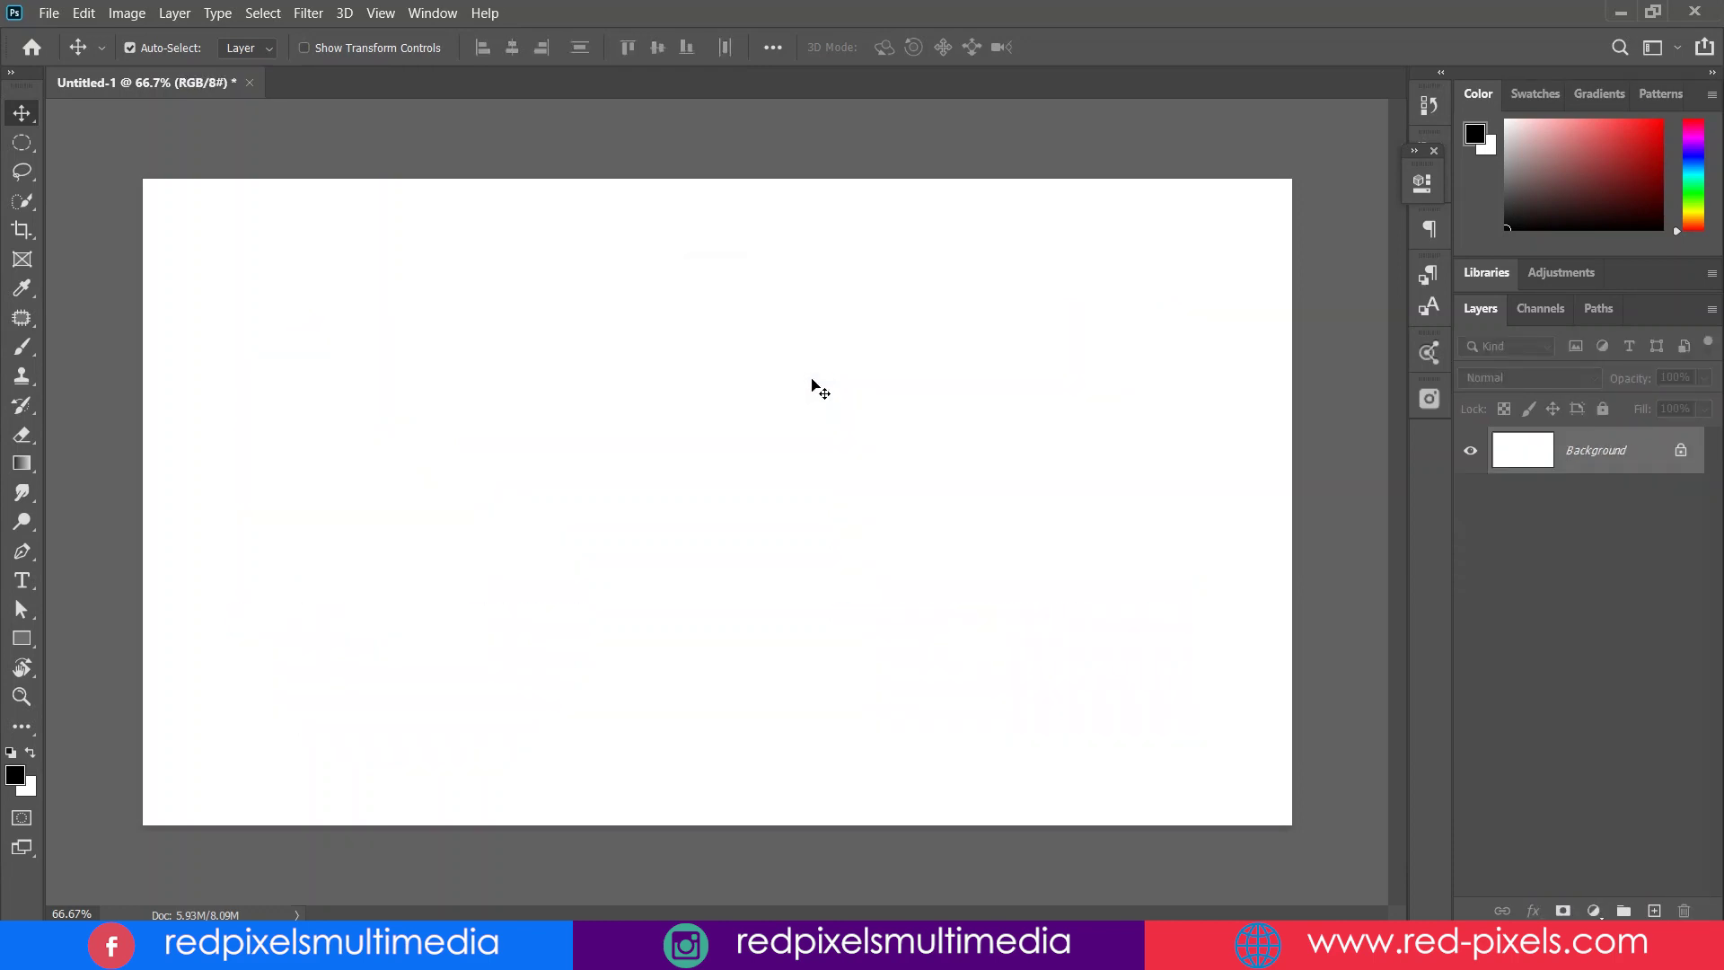
left_click(1429, 399)
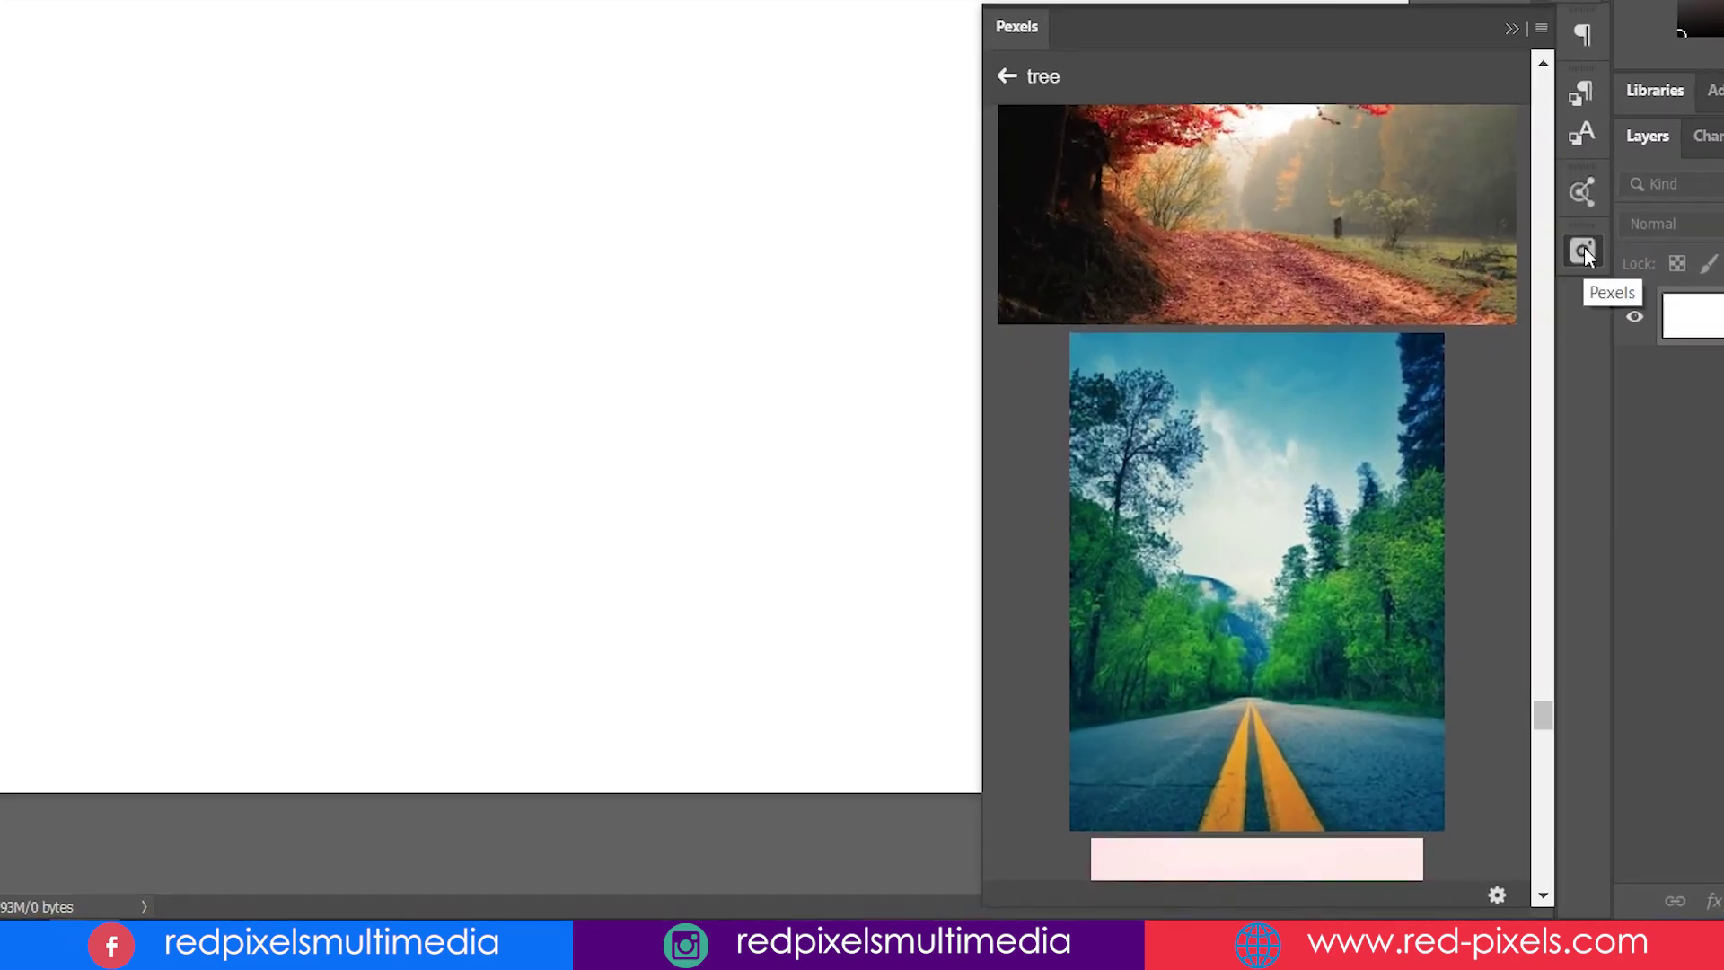
left_click(1499, 896)
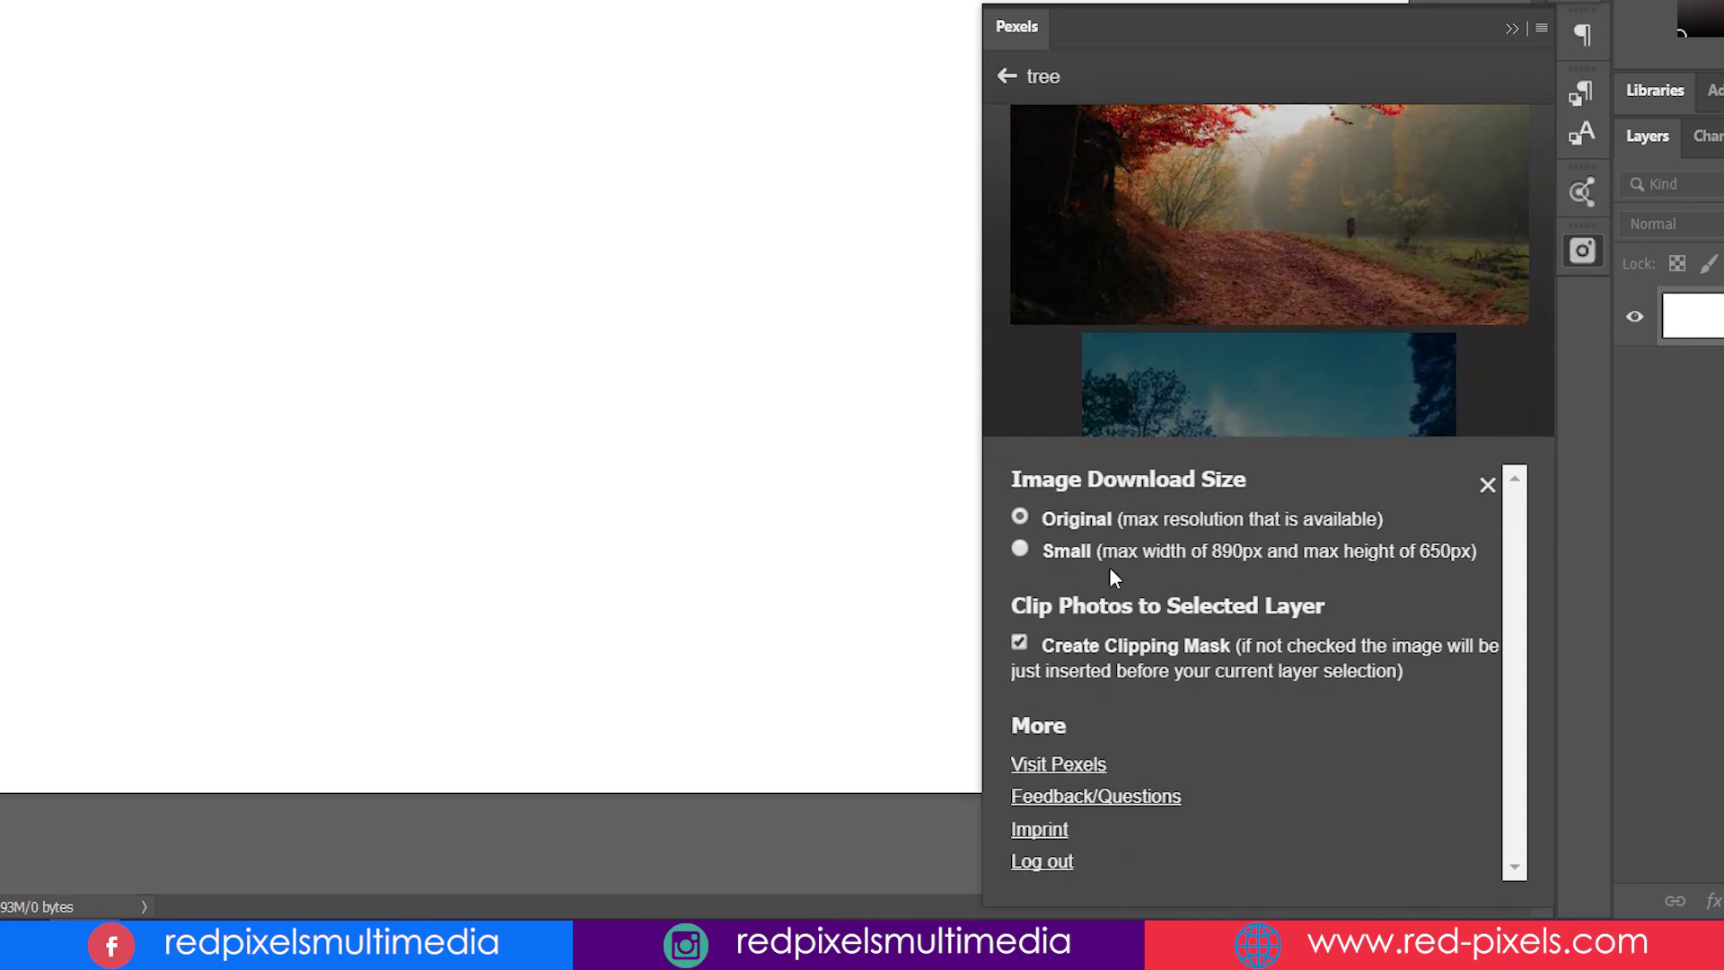
left_click(1019, 641)
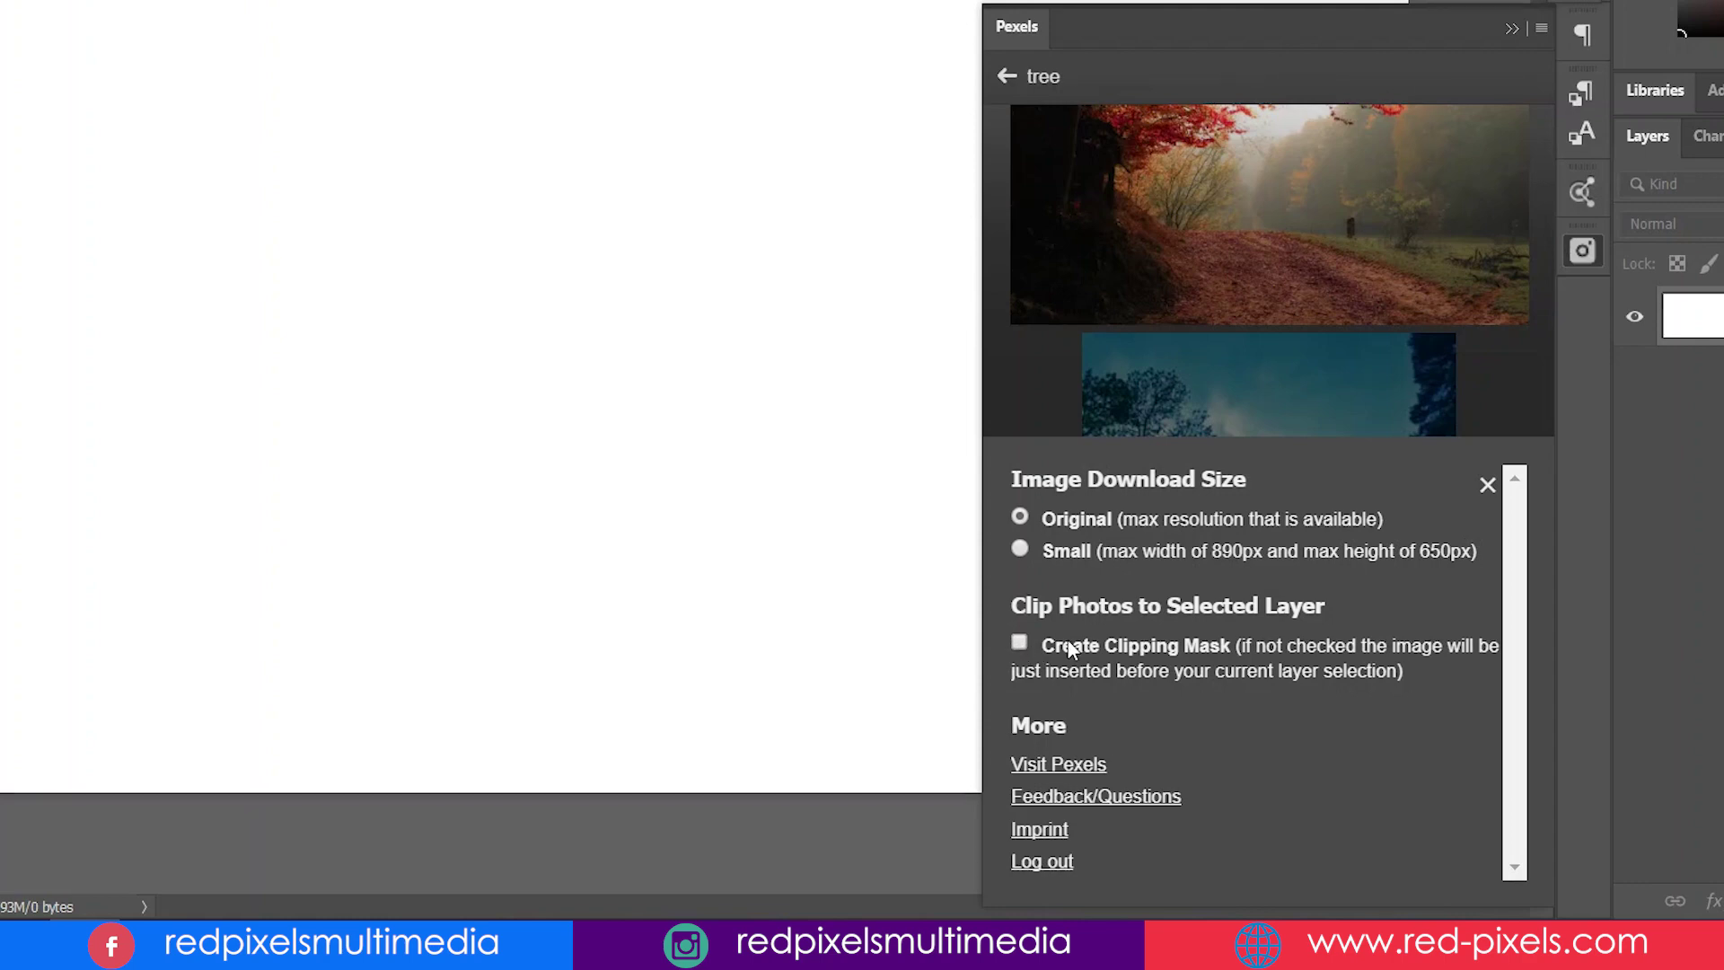
- Insert the forest road and autumn path photos as separate unclipped layers
left_click(1487, 485)
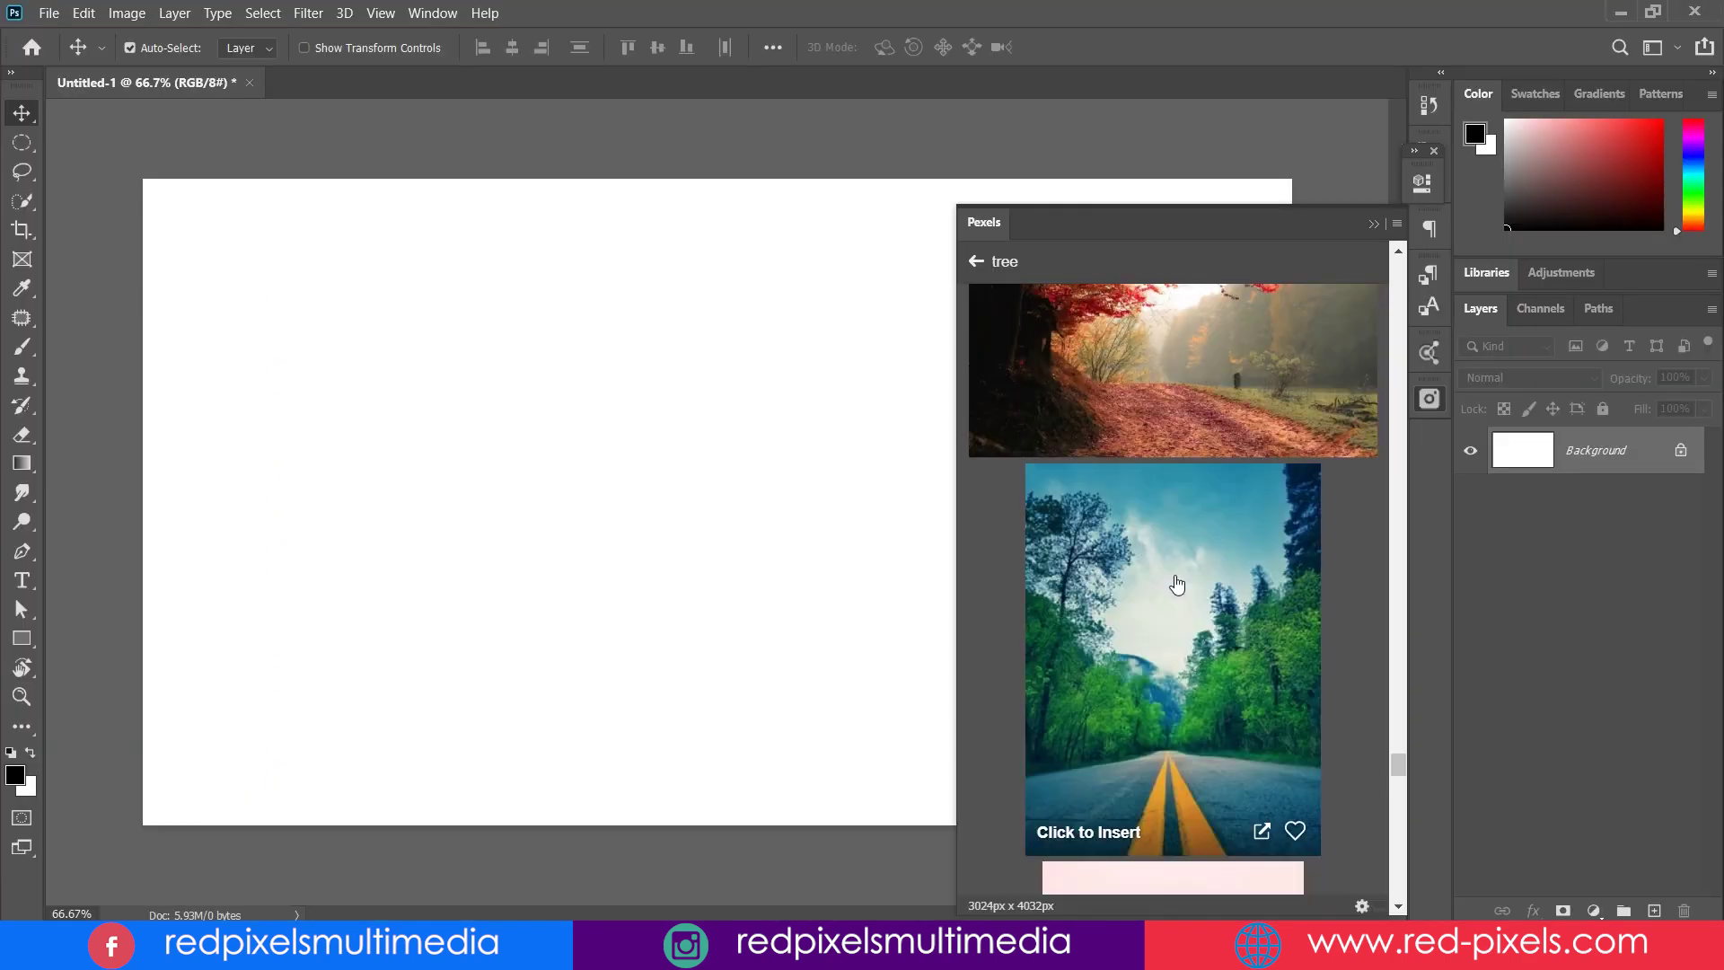
left_click(1181, 628)
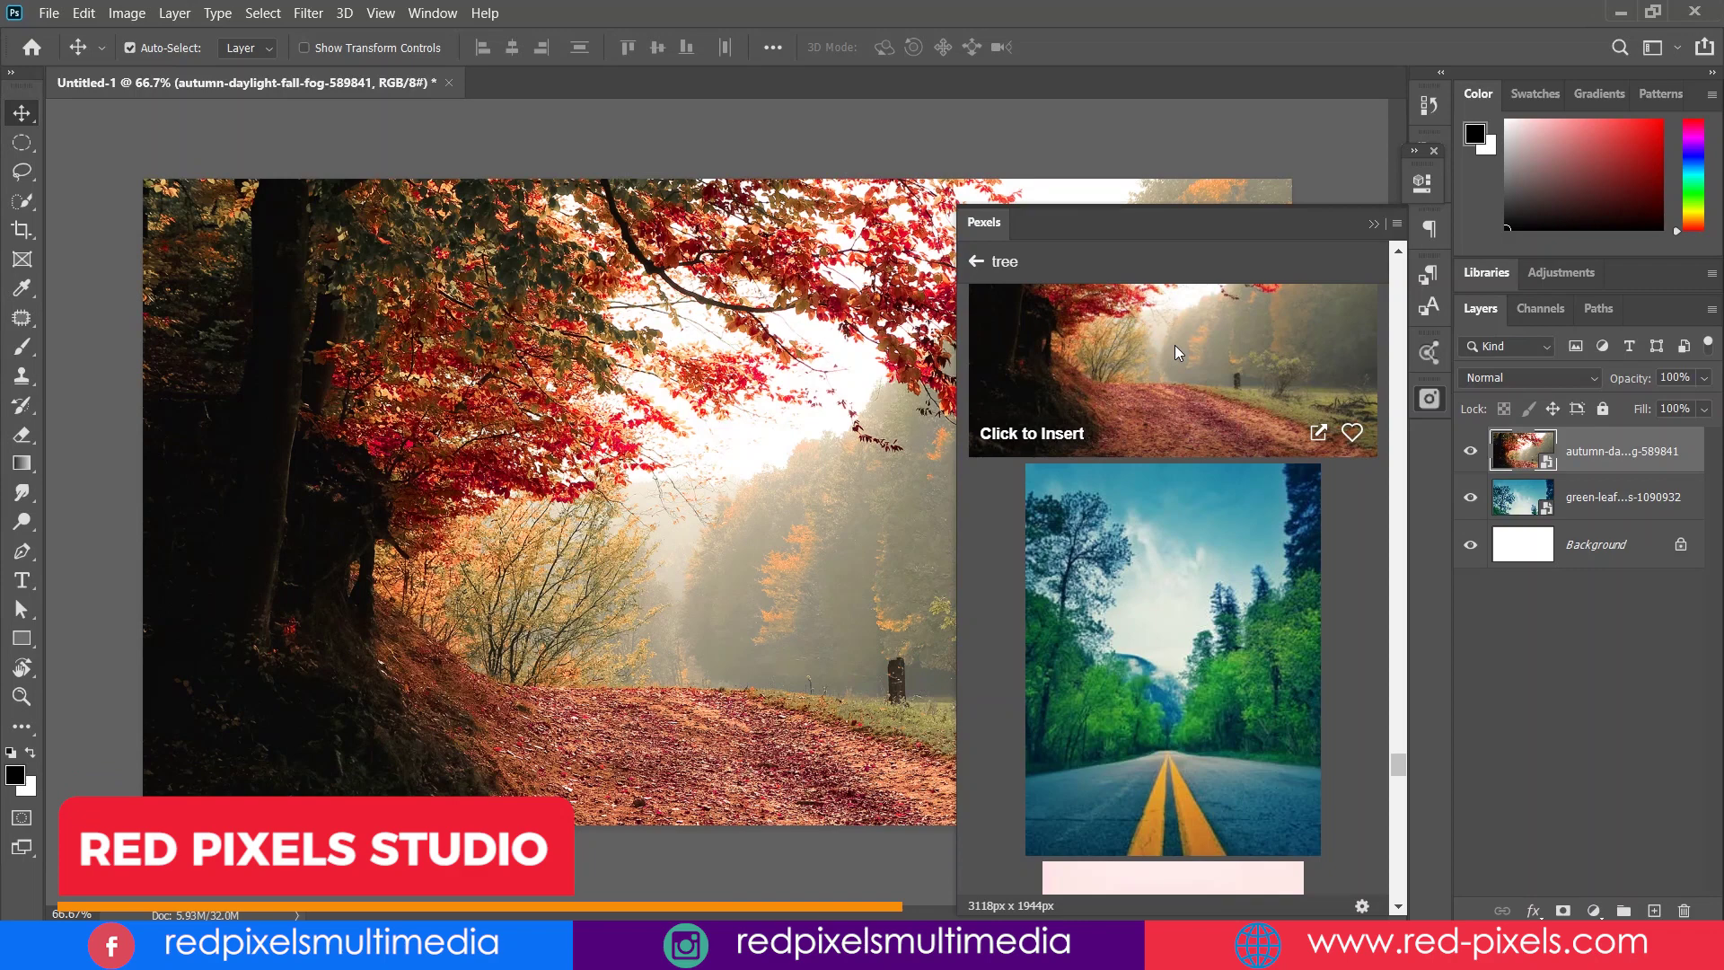
left_click(1179, 353)
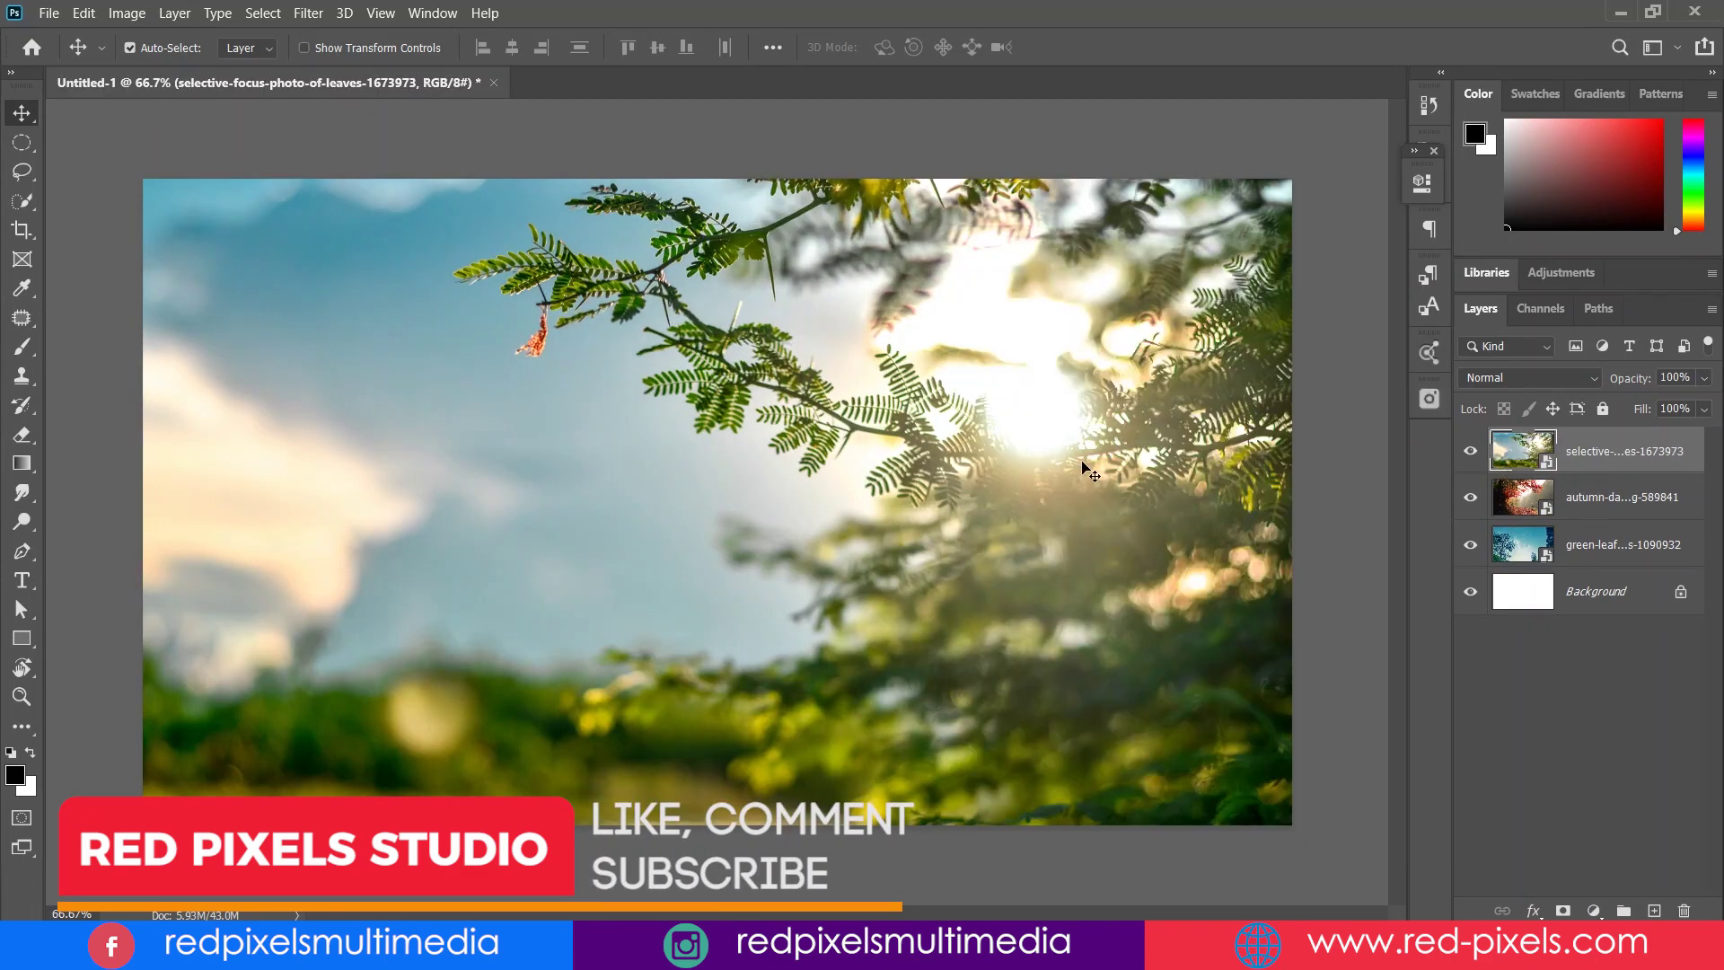
- Drag the sunlit leaves, autumn and forest road layers into offset positions so each shows
left_click_drag(1086, 464, 705, 564)
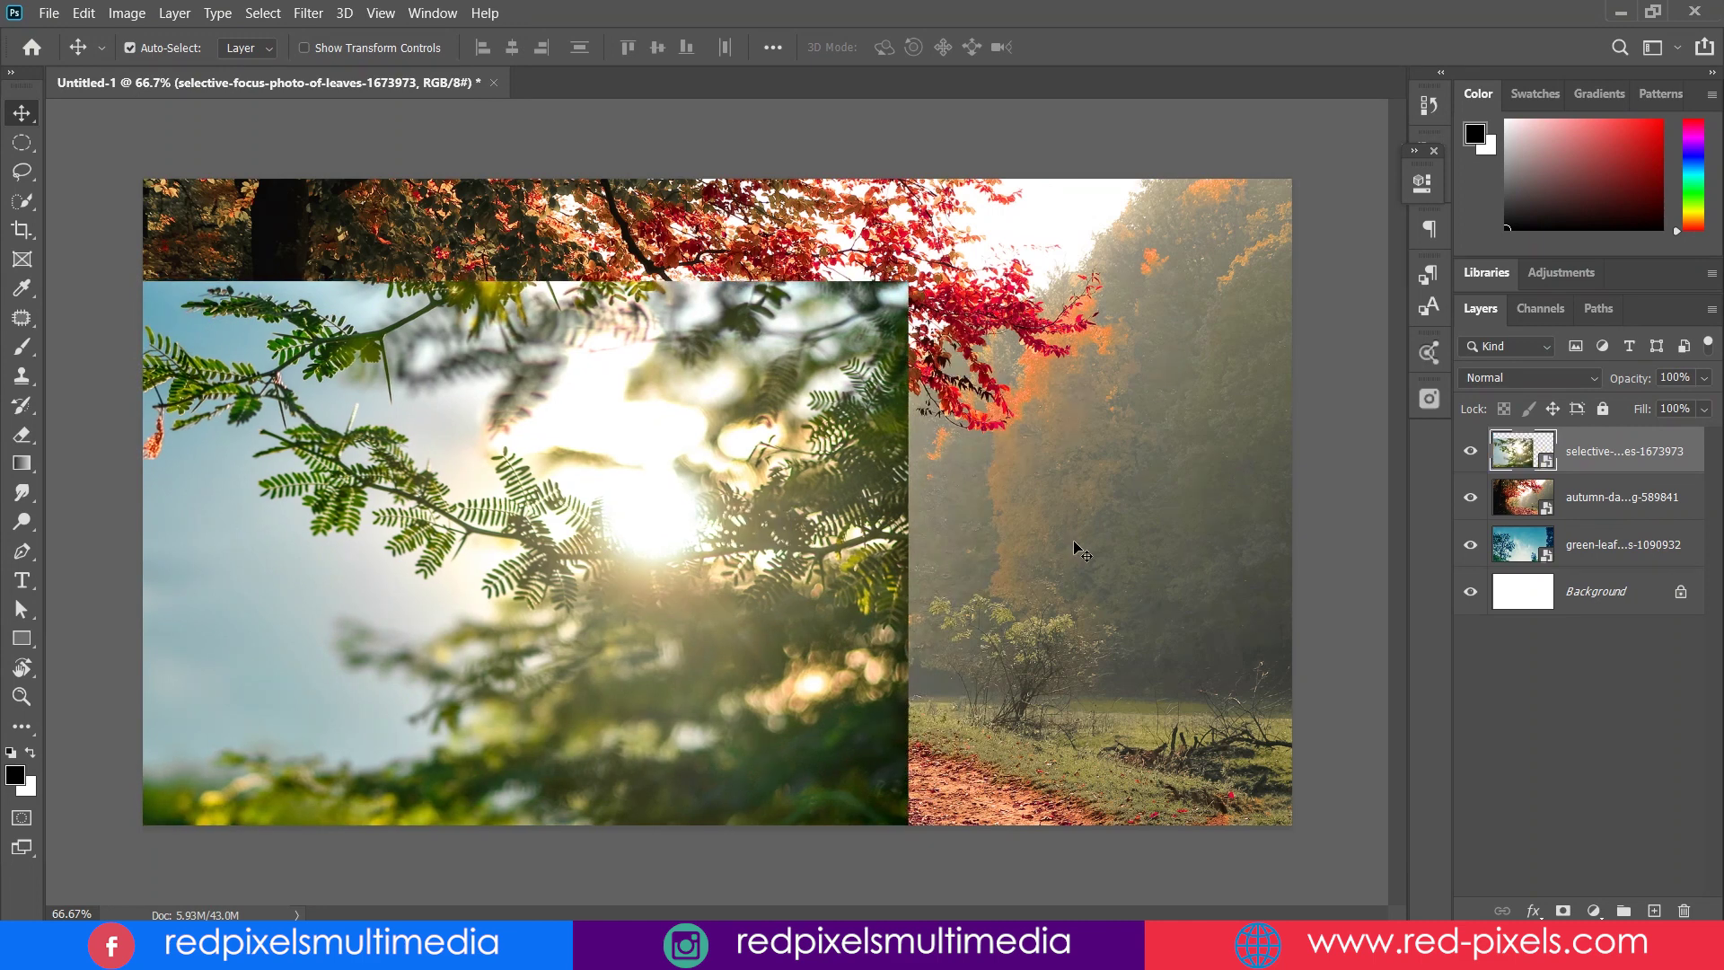
left_click_drag(1080, 552, 990, 739)
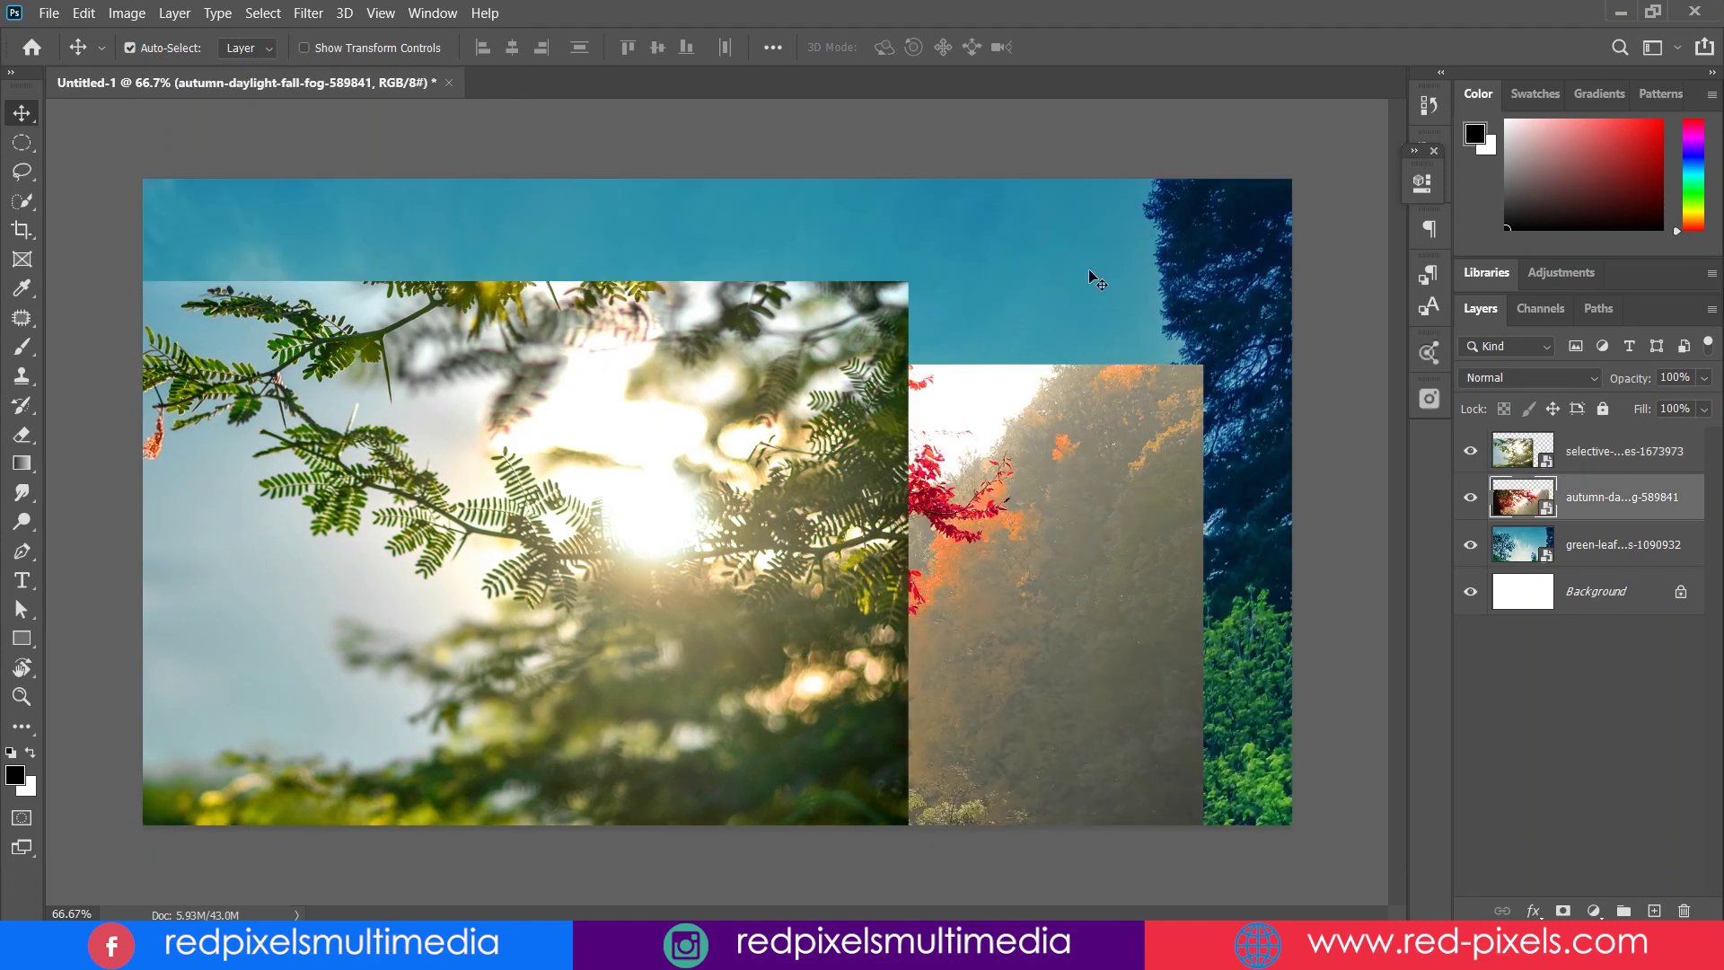
left_click_drag(1089, 276, 1120, 286)
left_click_drag(1093, 487, 971, 257)
left_click_drag(772, 424, 1085, 541)
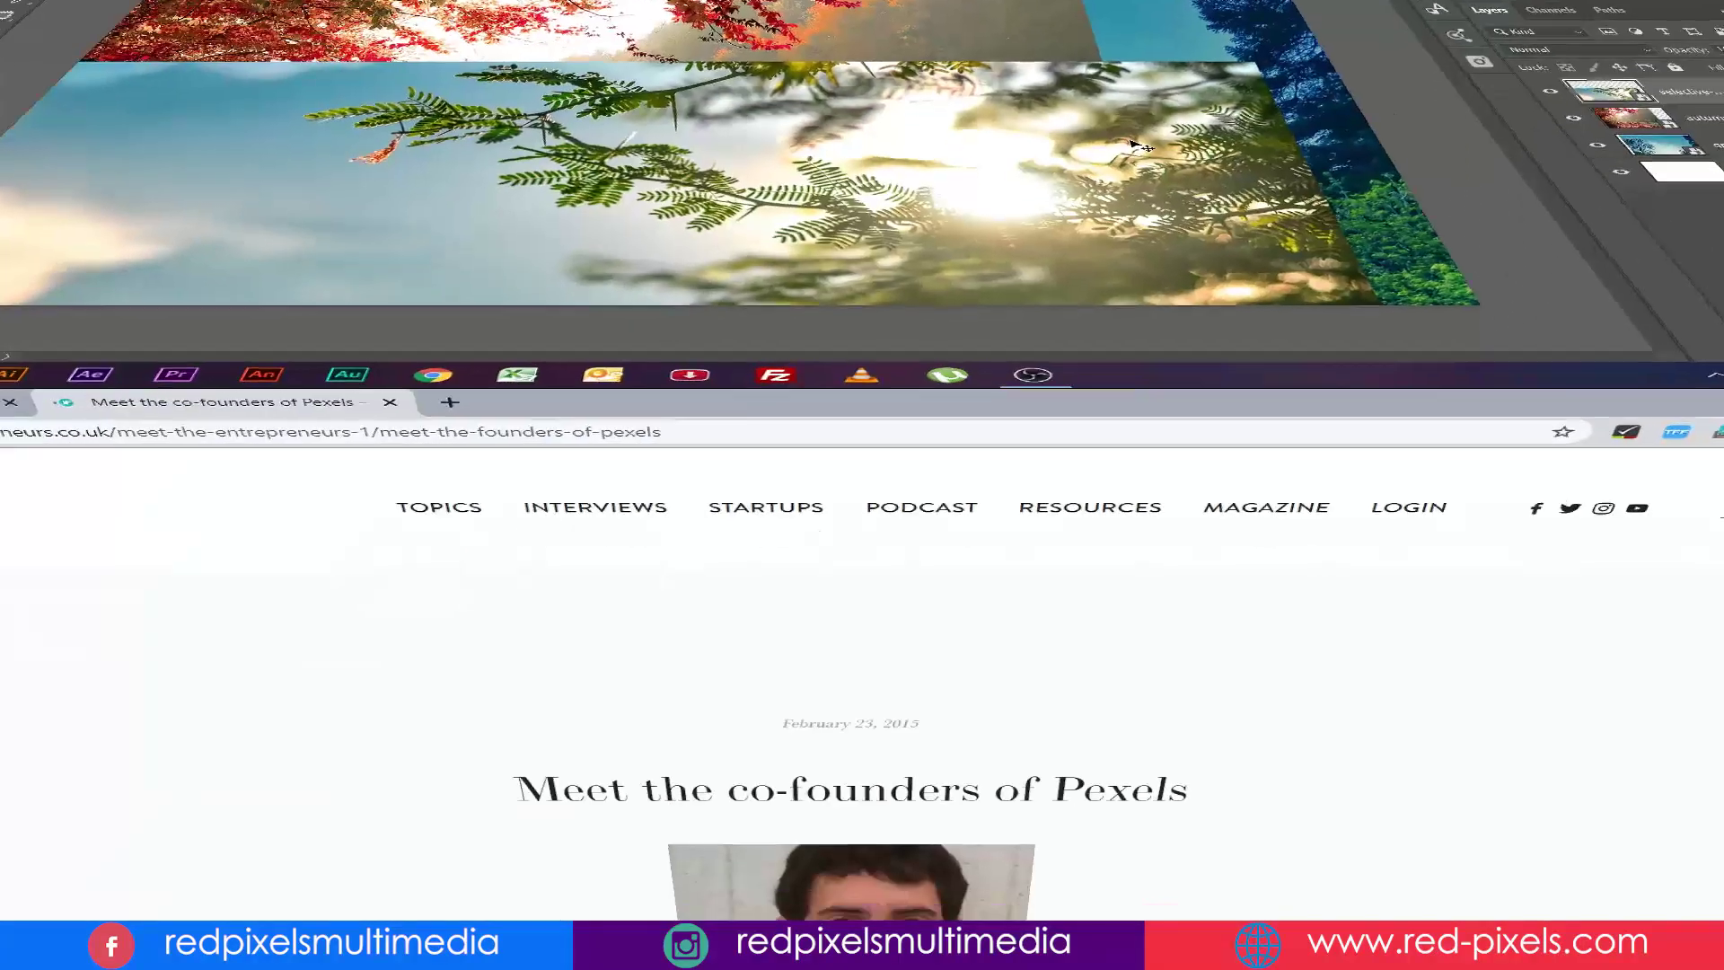